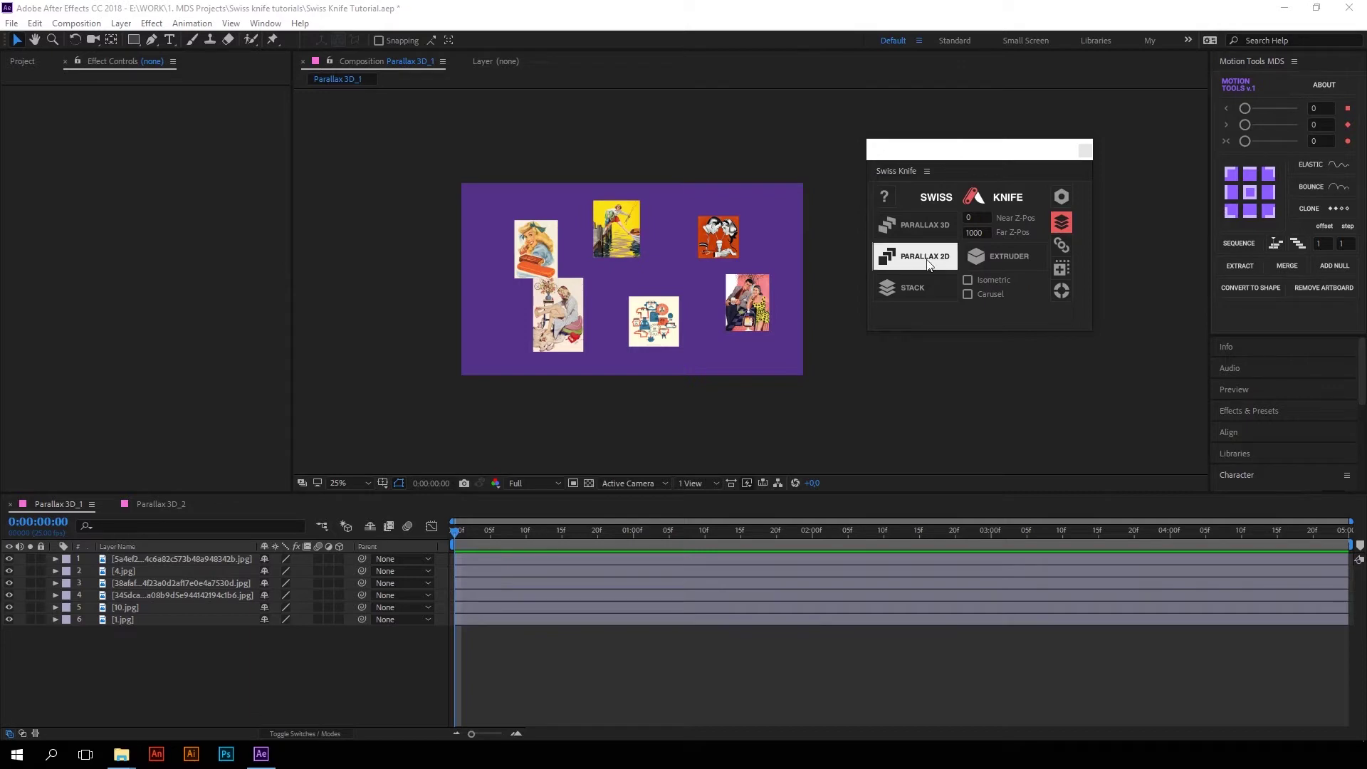
Apply Parallax 3D to all six photos, scattering them in random depth
left_click(955, 227)
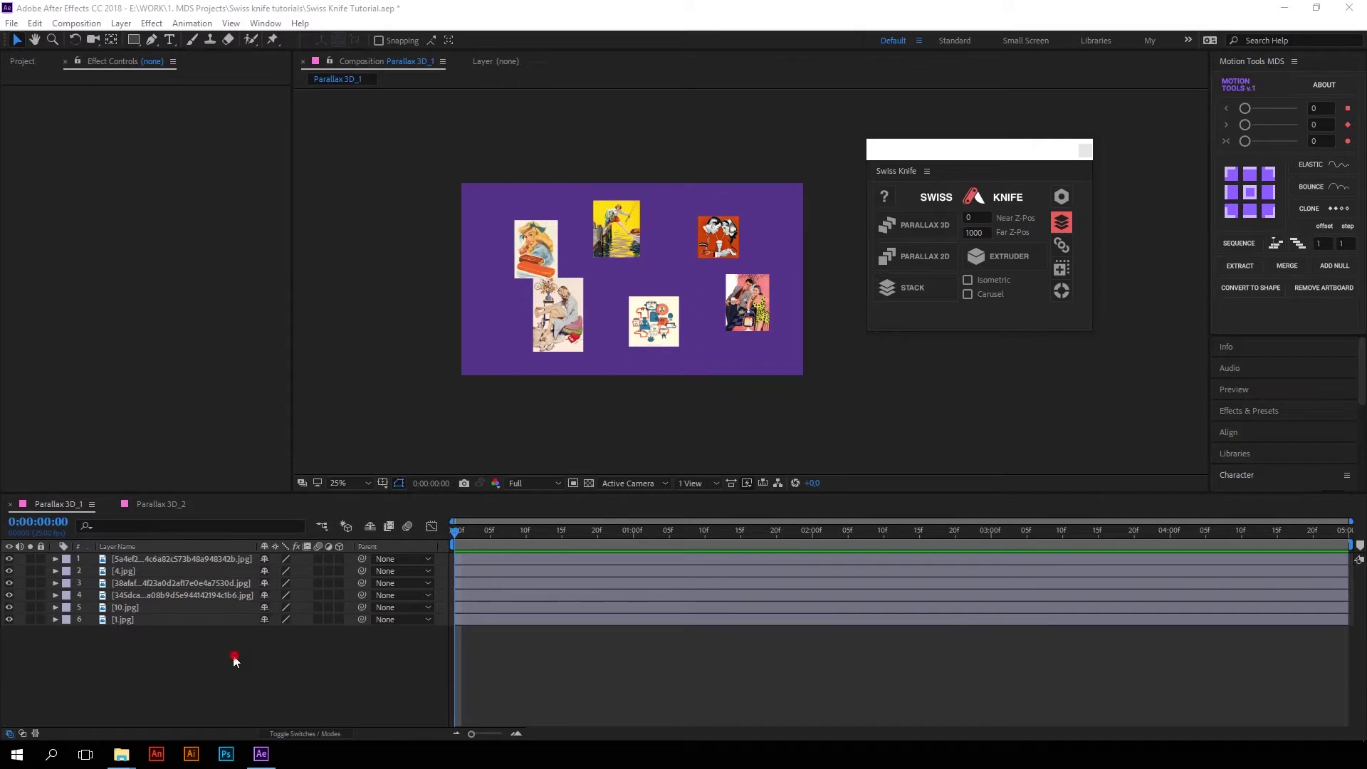
left_click_drag(236, 659, 211, 549)
left_click(953, 228)
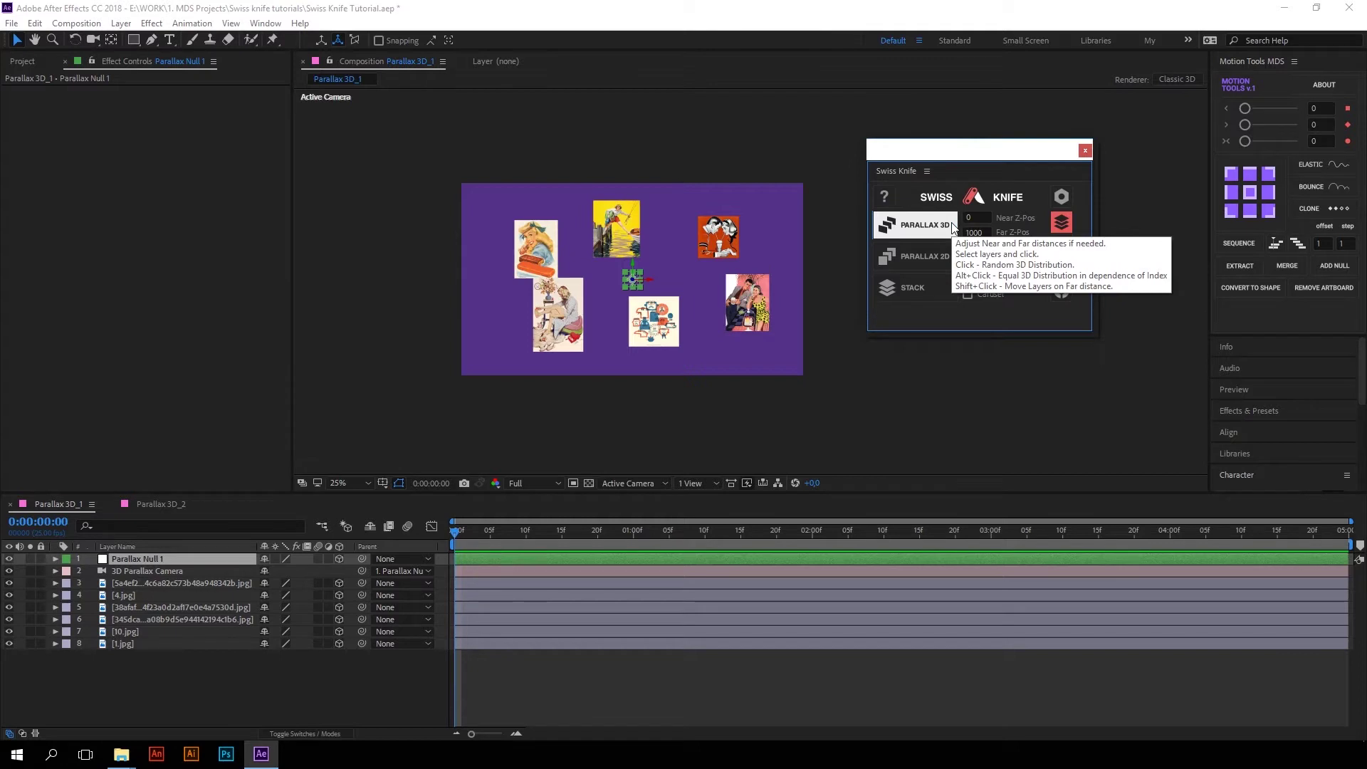
Reveal the photos' Position and Scale values to inspect the depth spread
left_click(225, 581)
left_click(193, 644, "shift")
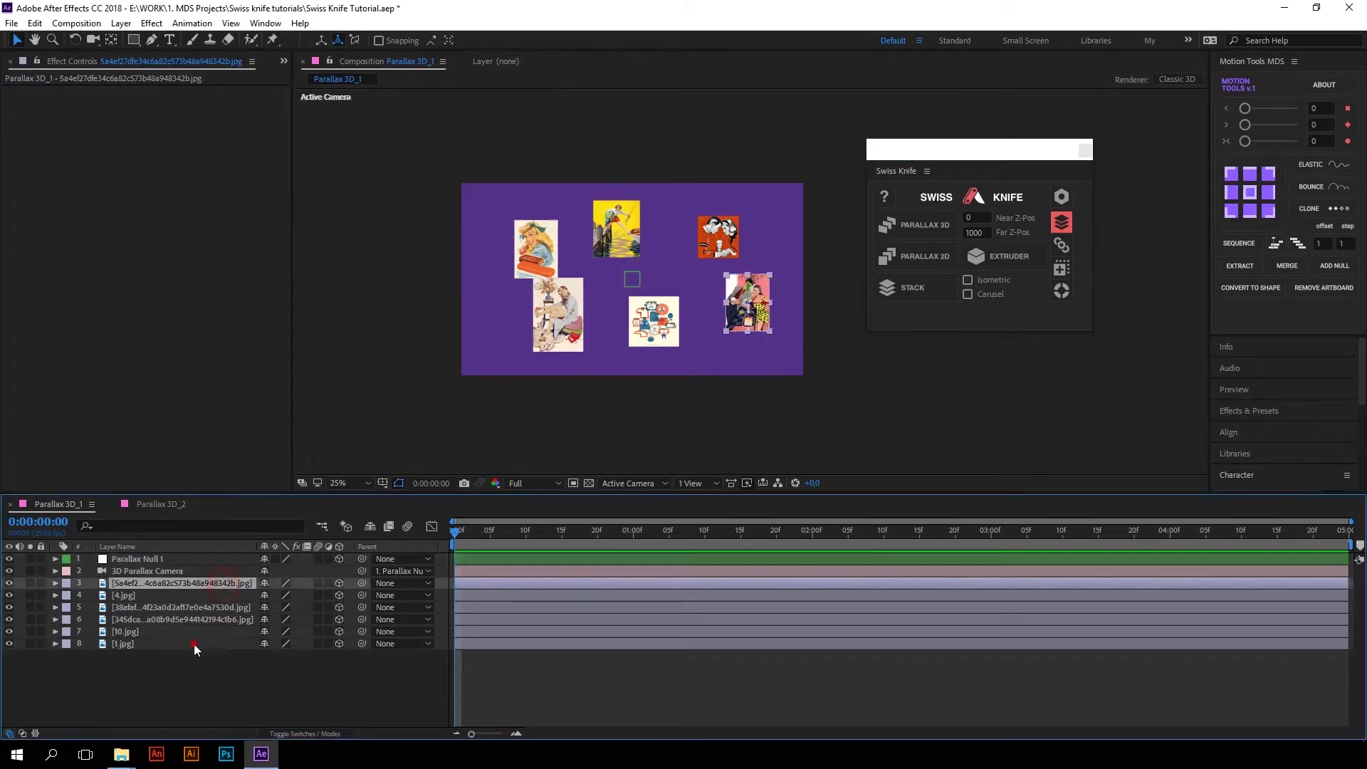
key("p")
key("shift+s")
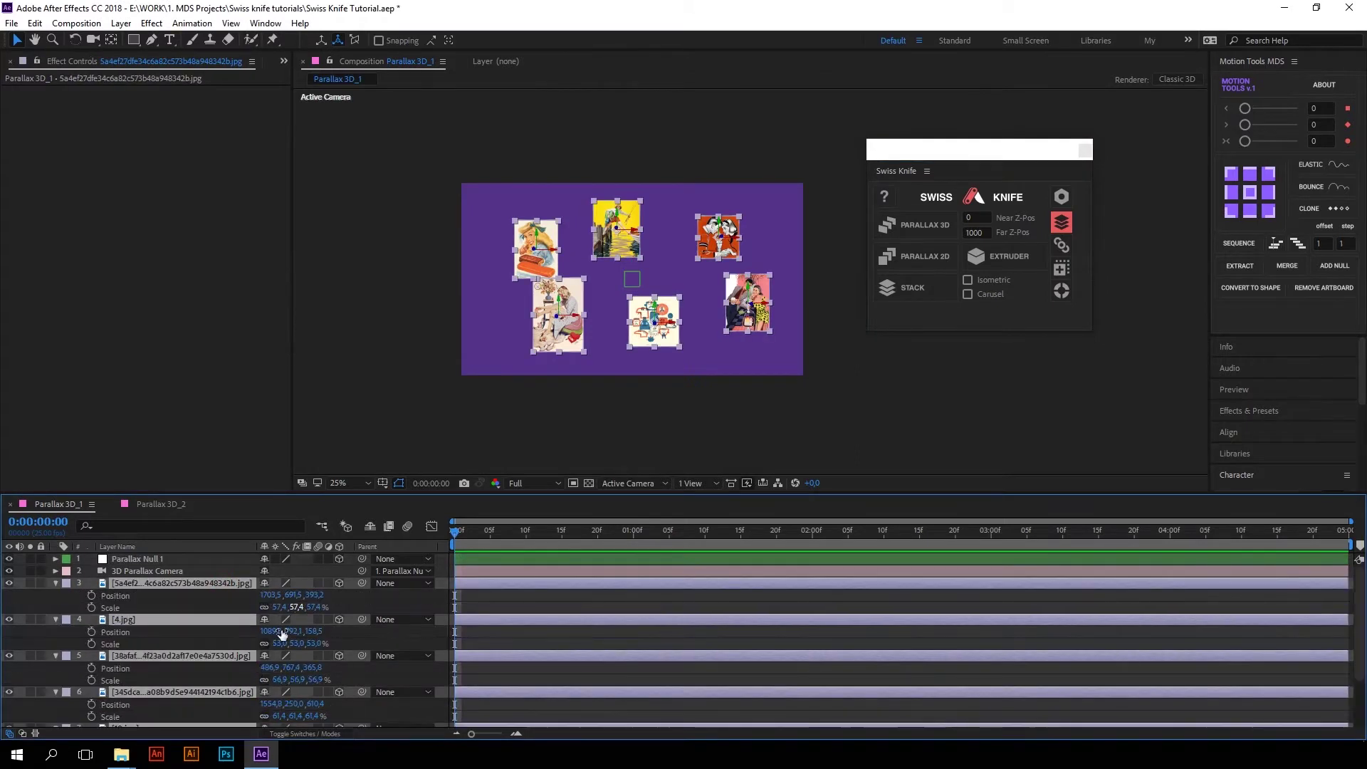
Scrub Parallax Null 1's Y Rotation to swing the photos in perspective
left_click(161, 558)
key("r")
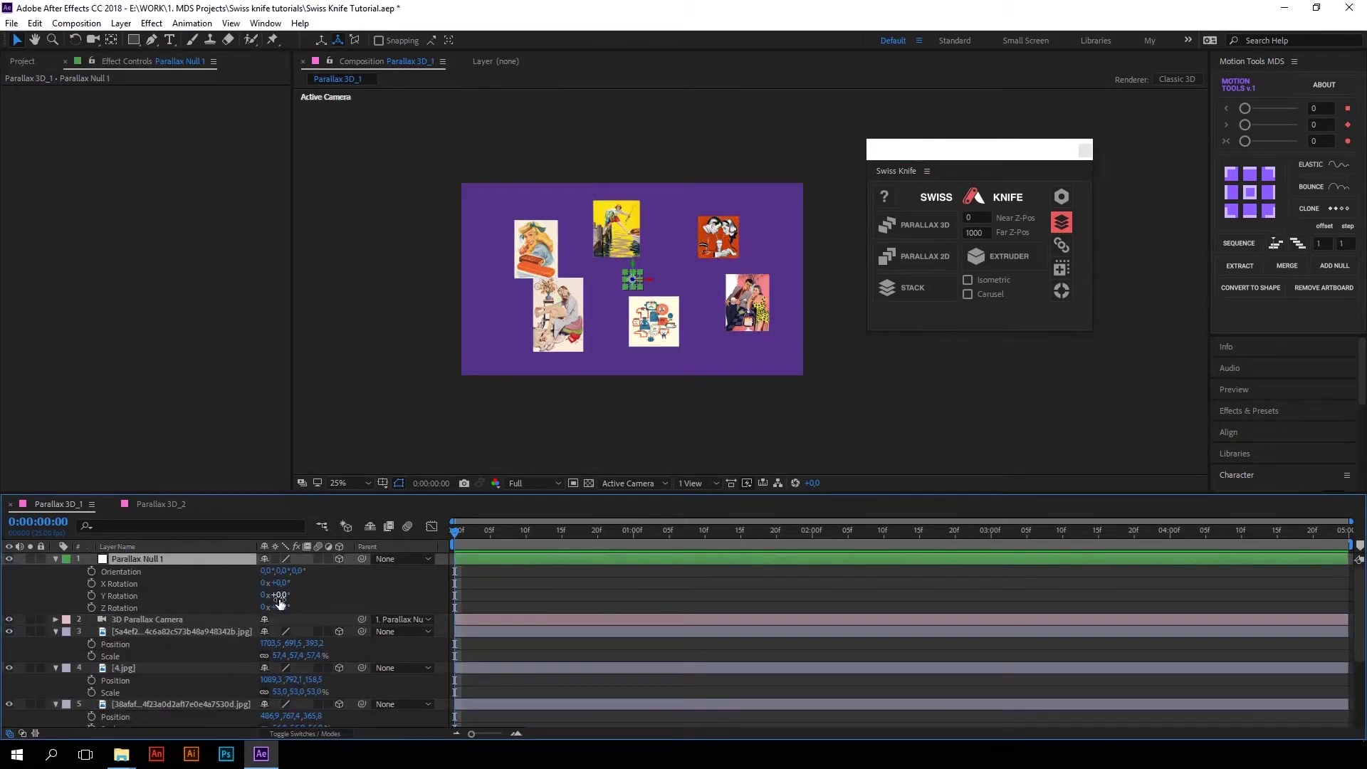
left_click_drag(277, 595, 315, 584)
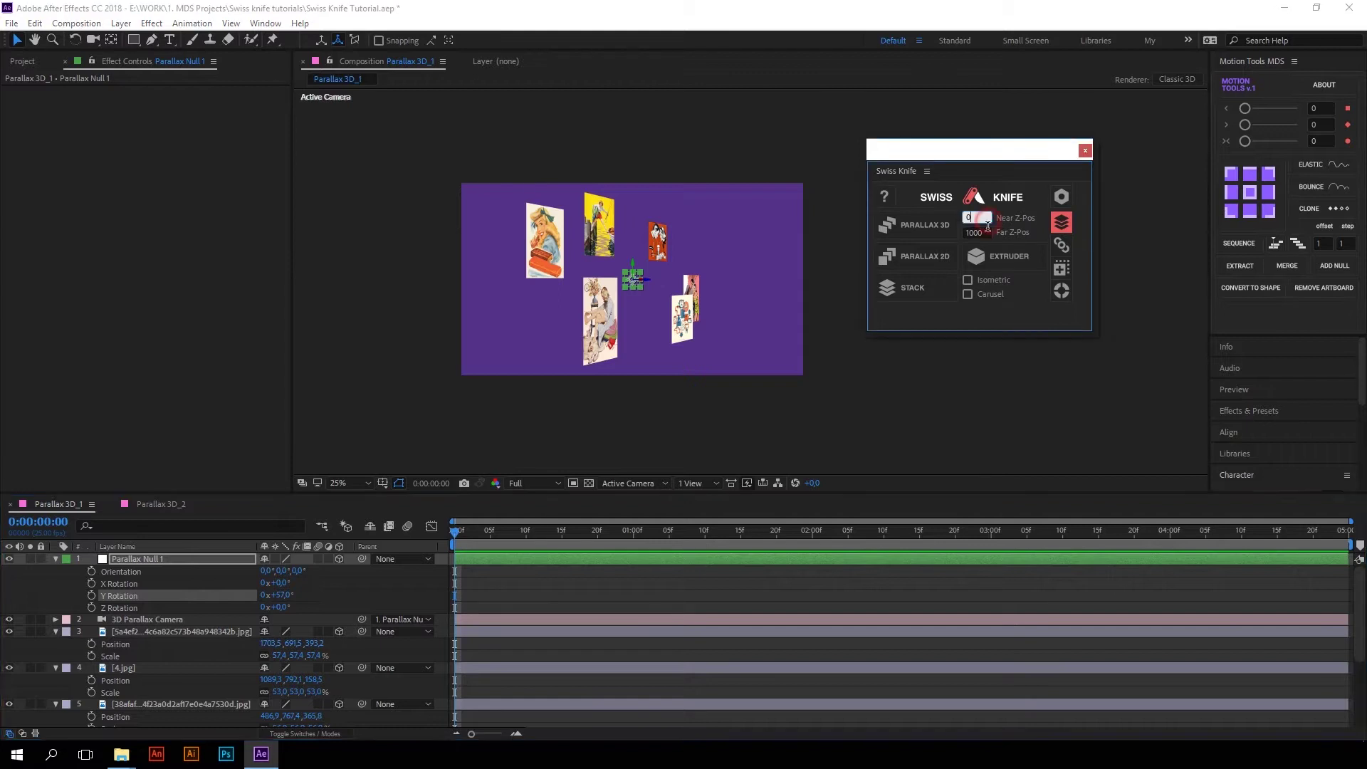
left_click(157, 560)
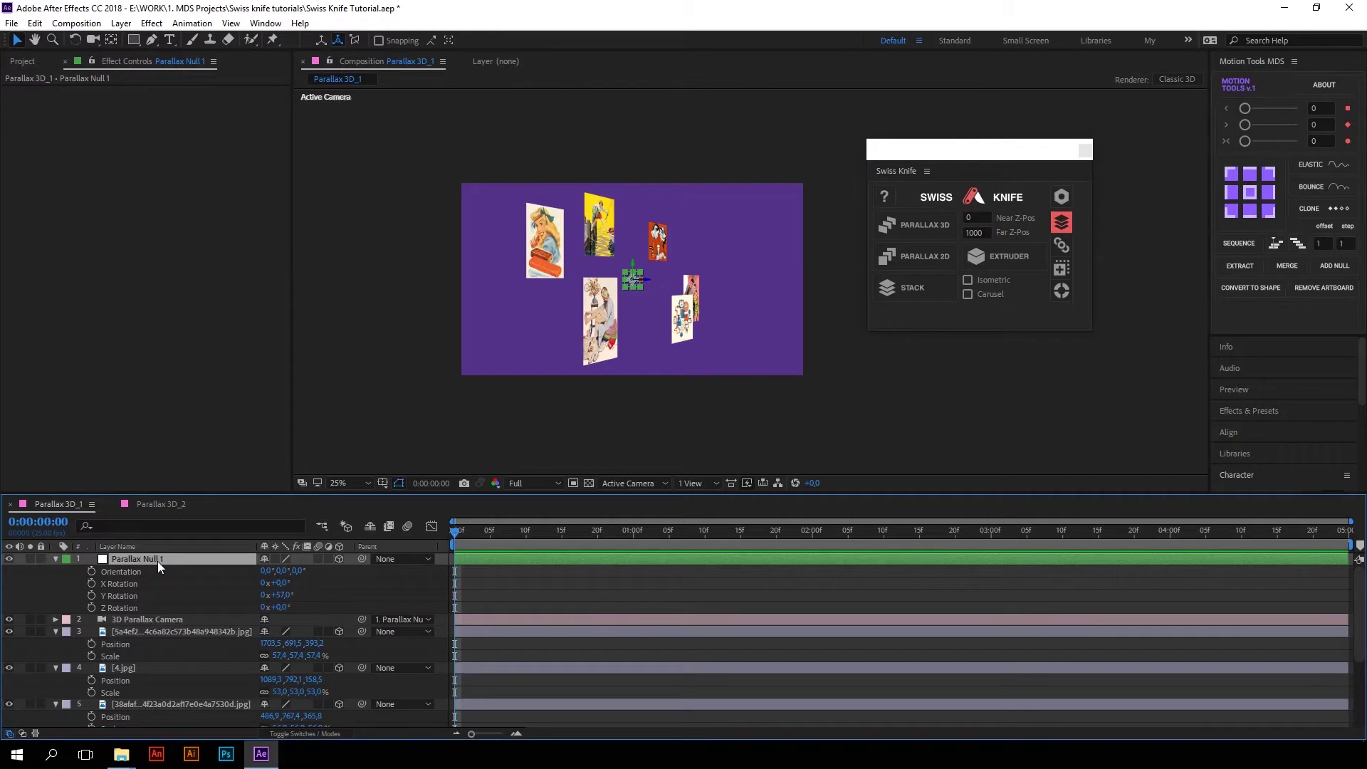
In Parallax 3D_2, apply Parallax 3D to all 10.jpg copies and scrub Null 26's Y Rotation
left_click(163, 504)
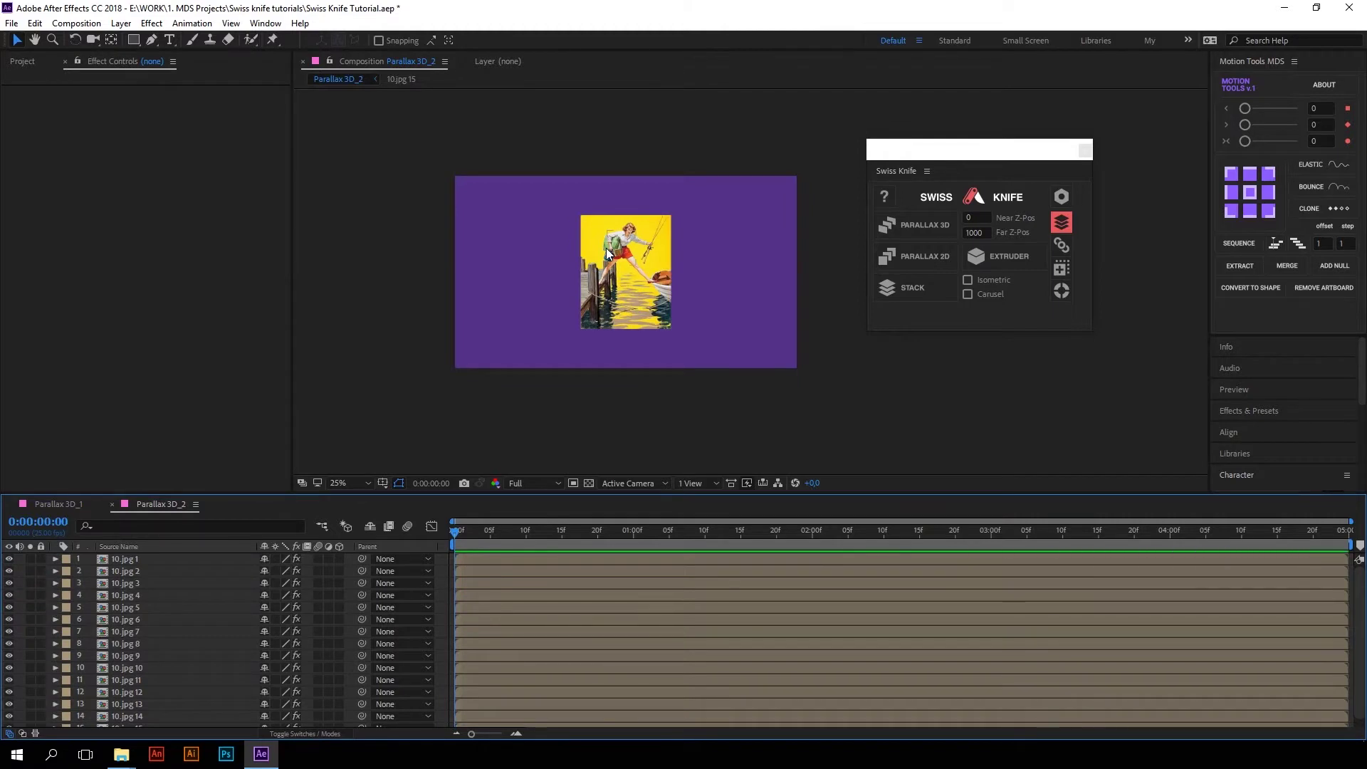
left_click(147, 560)
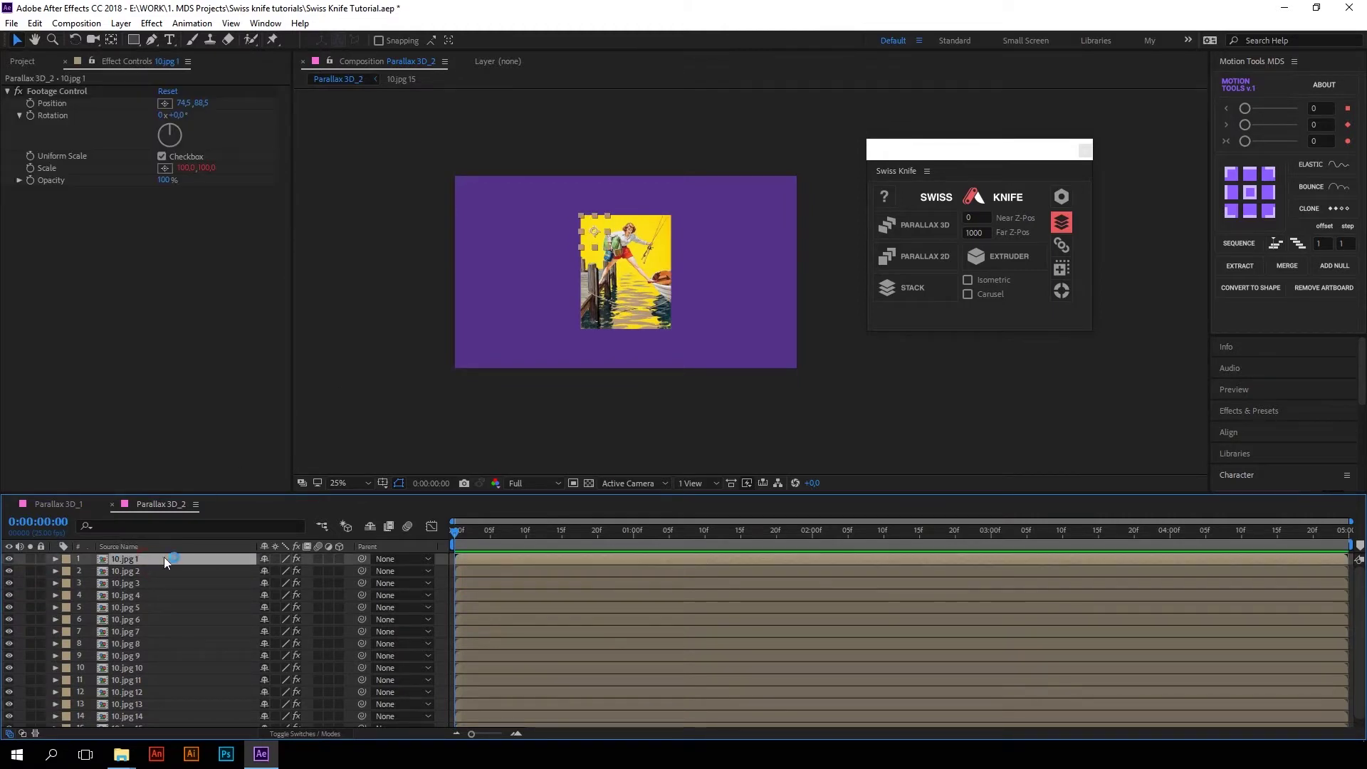
key("ctrl+a")
left_click(912, 225)
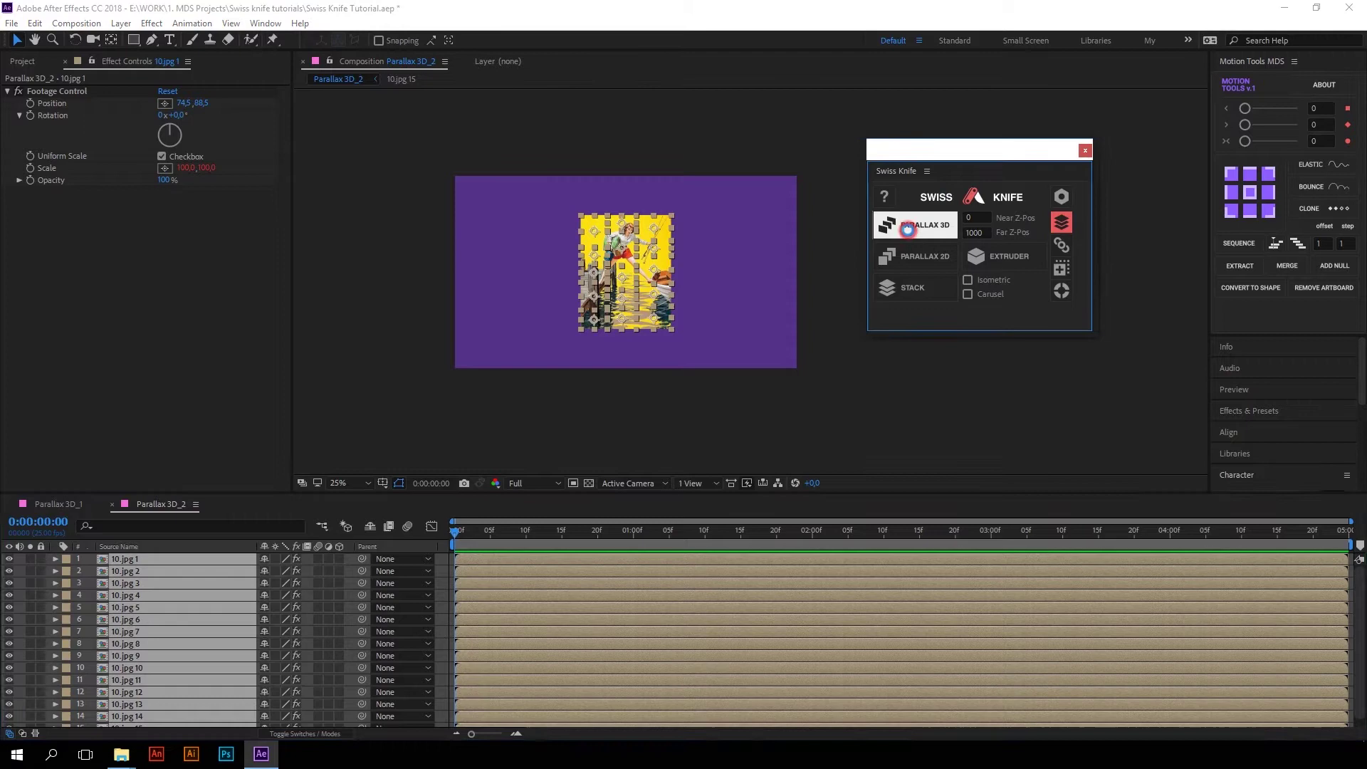
key("r")
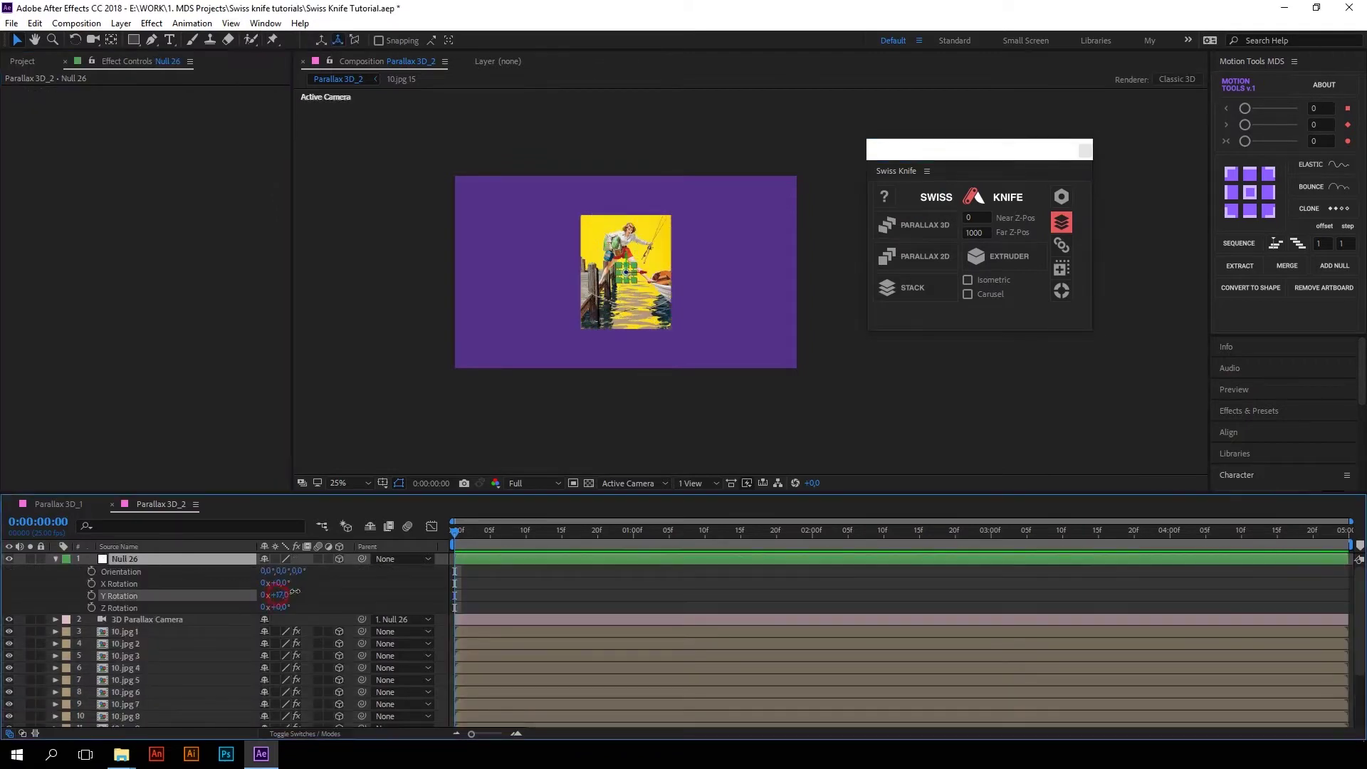
mouse_move(276, 595)
left_mouse_down()
mouse_move(309, 584)
mouse_move(286, 595)
left_mouse_up()
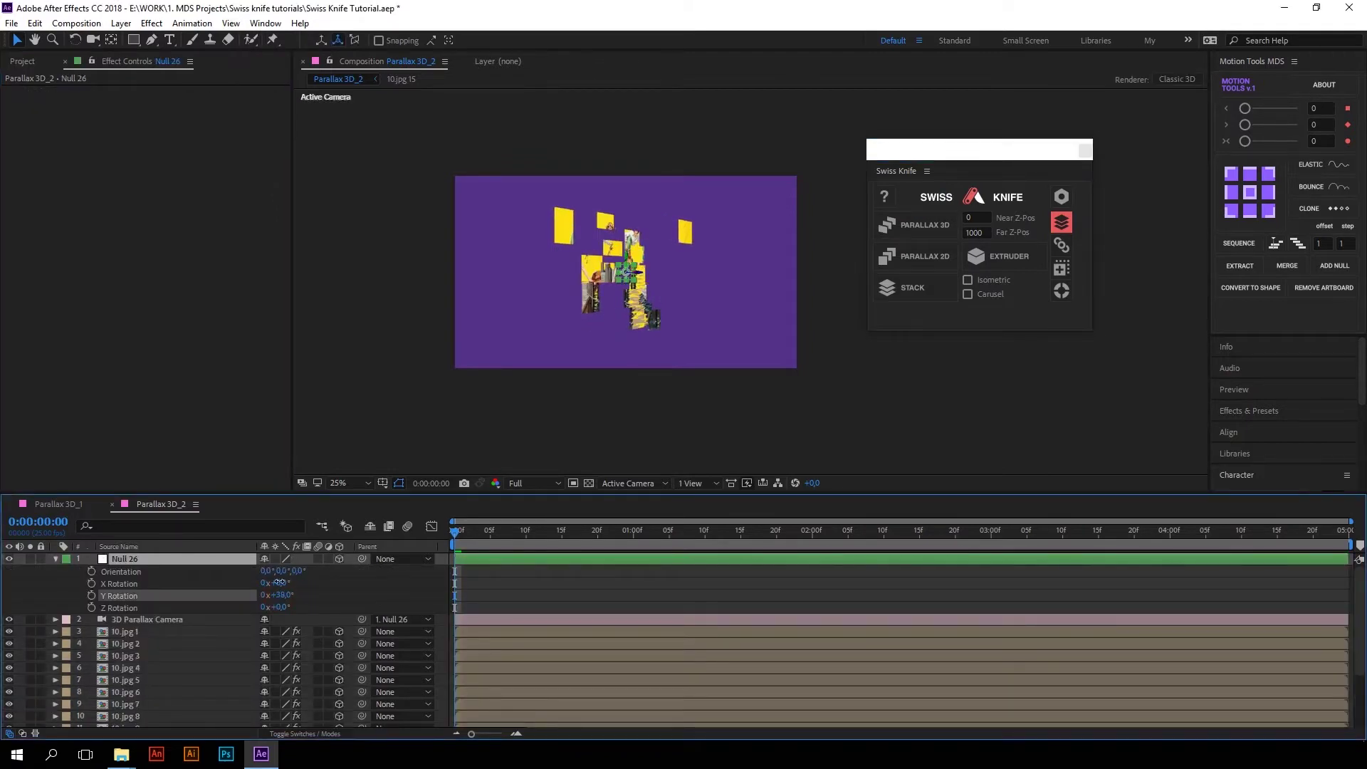
Rerun Parallax 3D three more times, then return to the Parallax 3D_1 composition
left_click(913, 234)
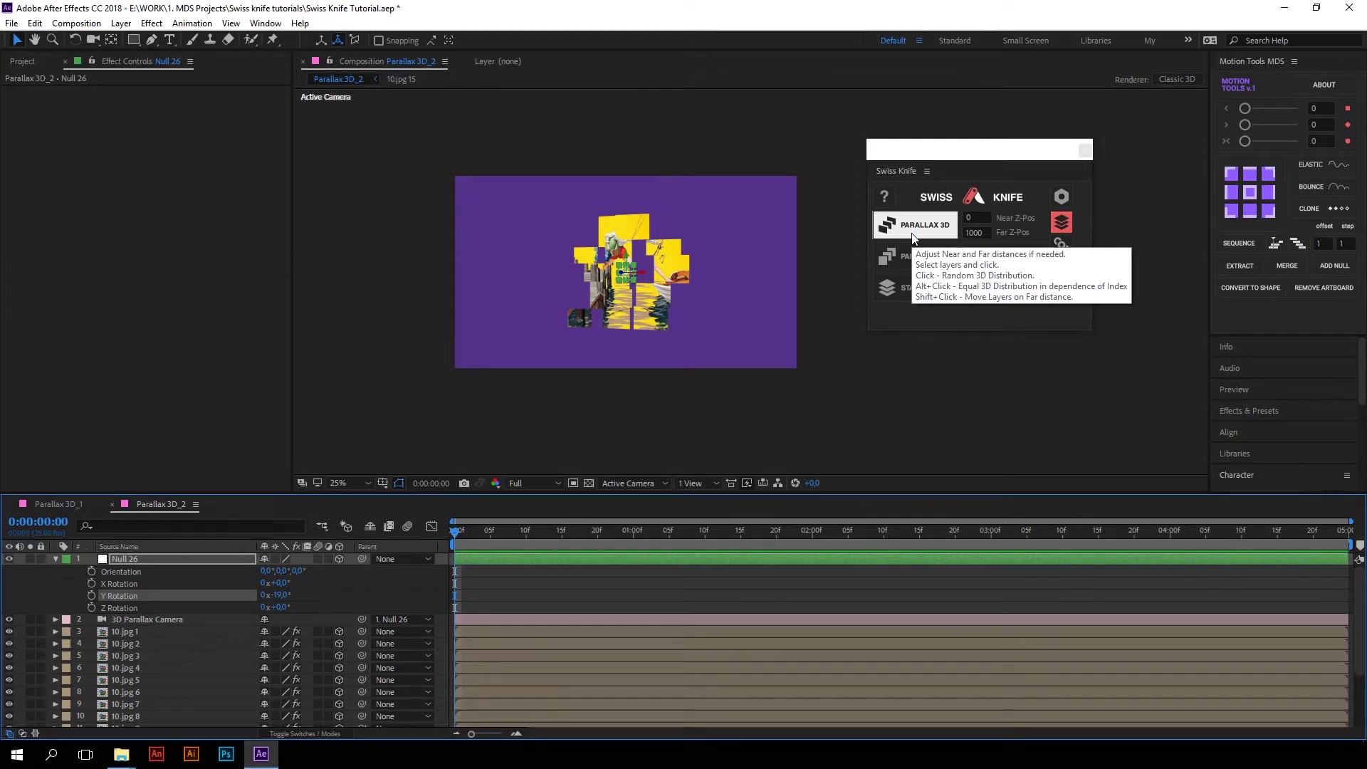
left_click(914, 234)
left_click(913, 236)
left_click(48, 503)
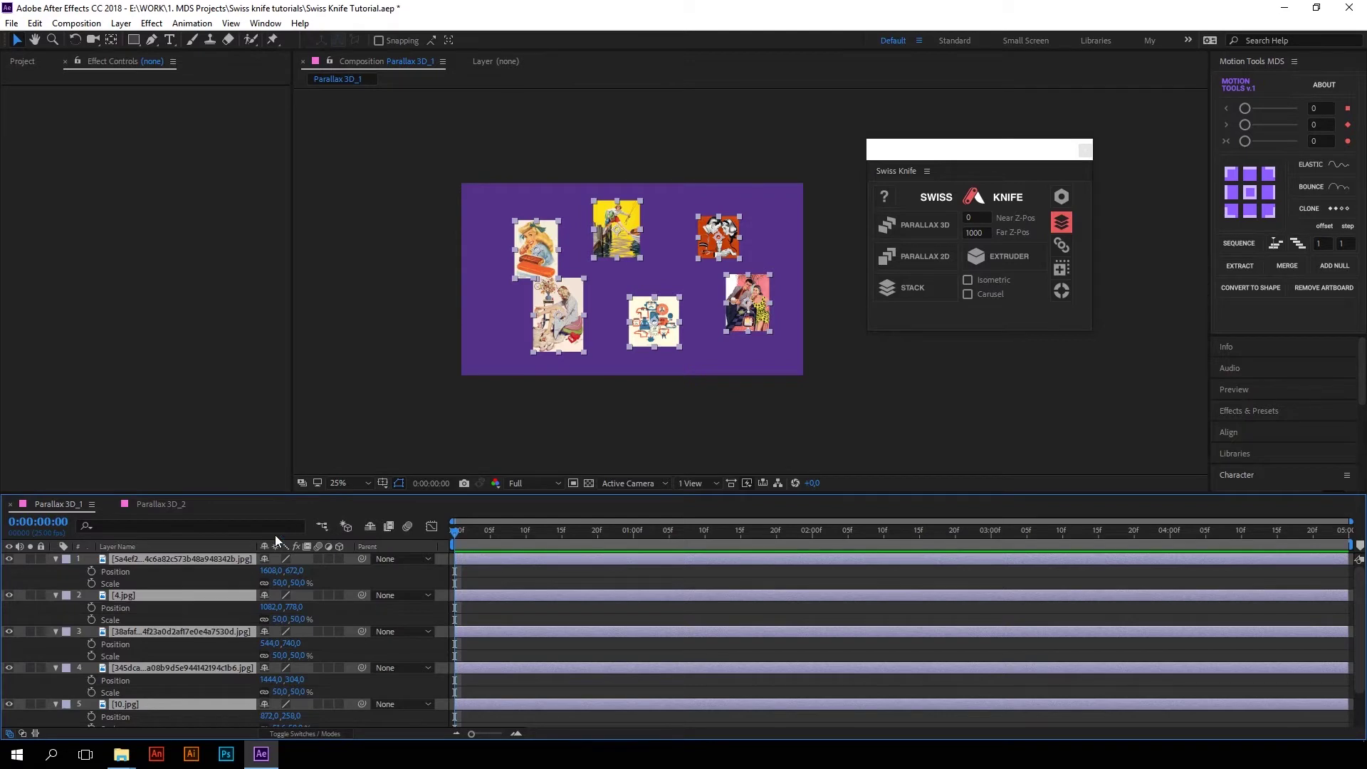
Centre all photos at 960,540, apply Parallax 3D and test-rotate the null
key("ctrl+z")
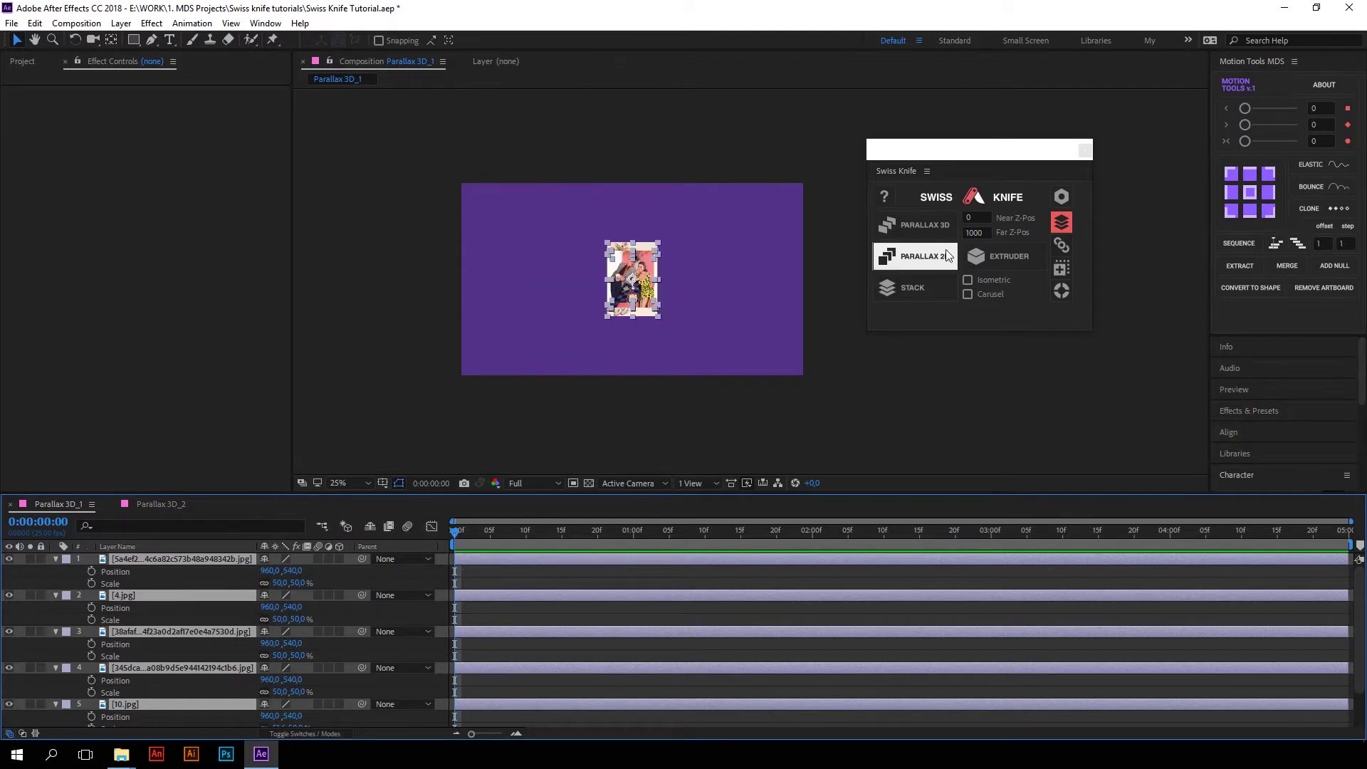
left_click(916, 224)
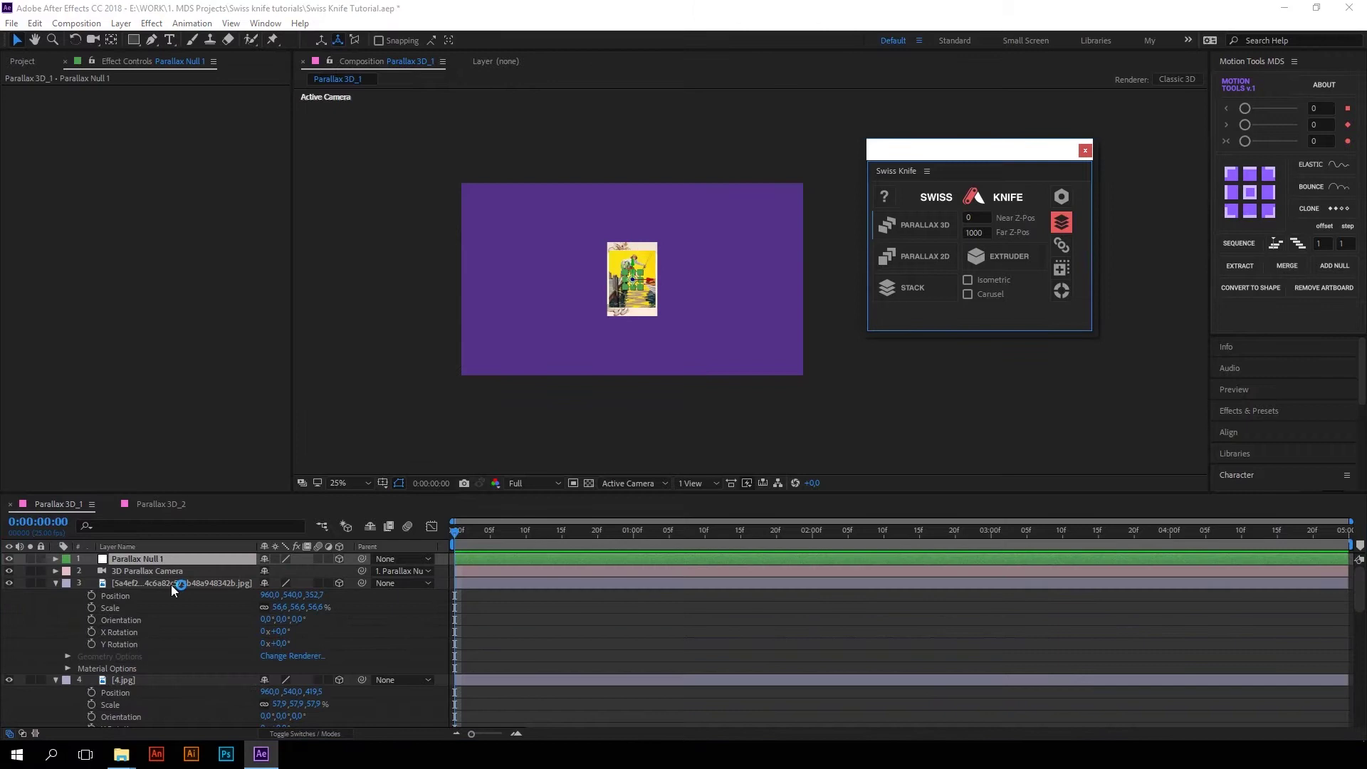
left_click_drag(276, 594, 240, 588)
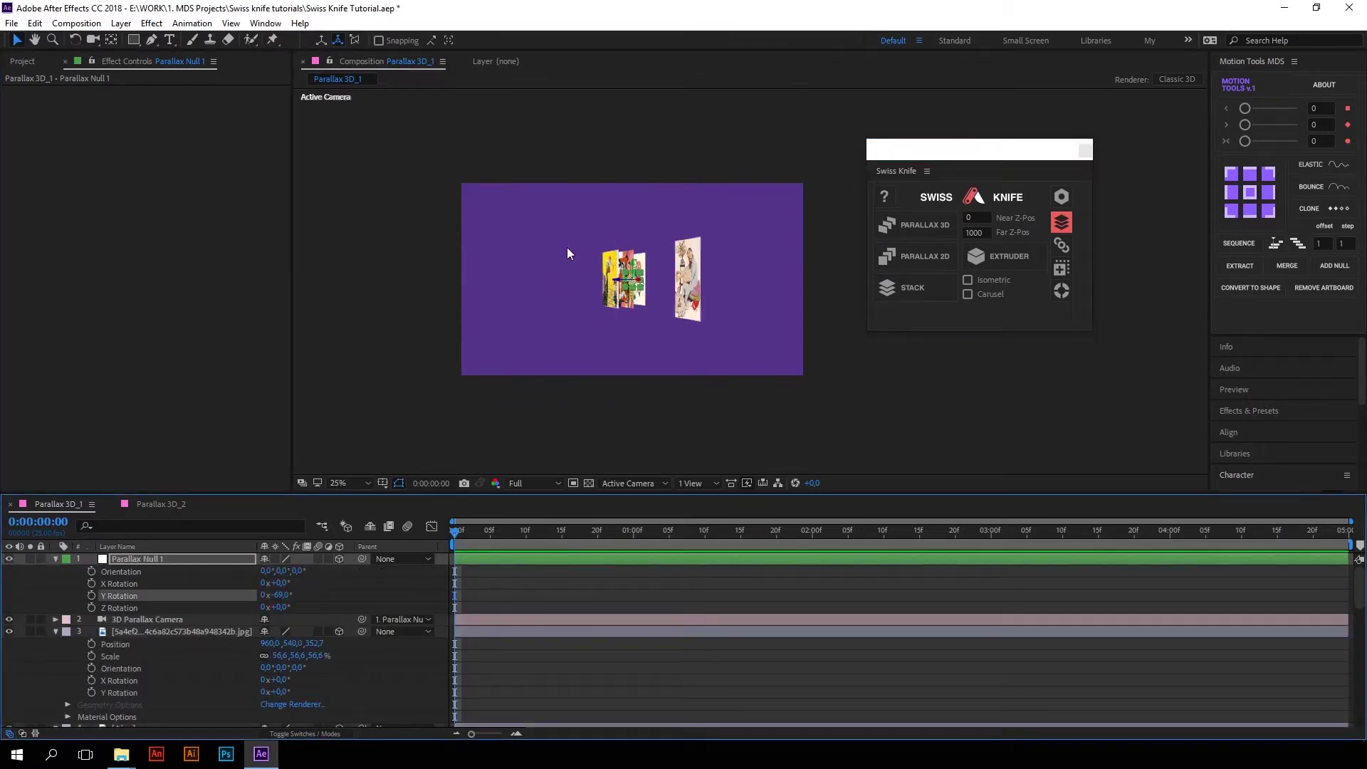
Undo and reapply Parallax 3D, then turn the null to about -46° Y
key("ctrl+z")
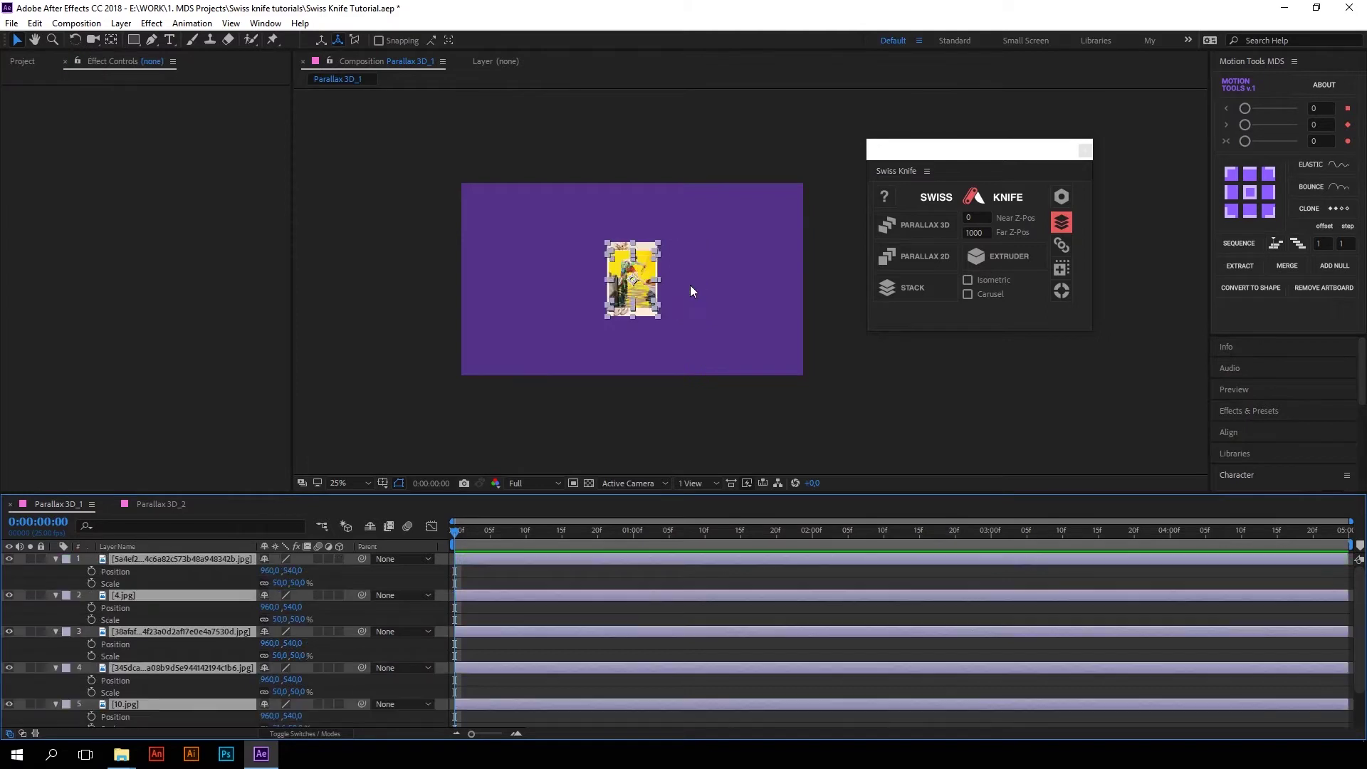
left_click(925, 224)
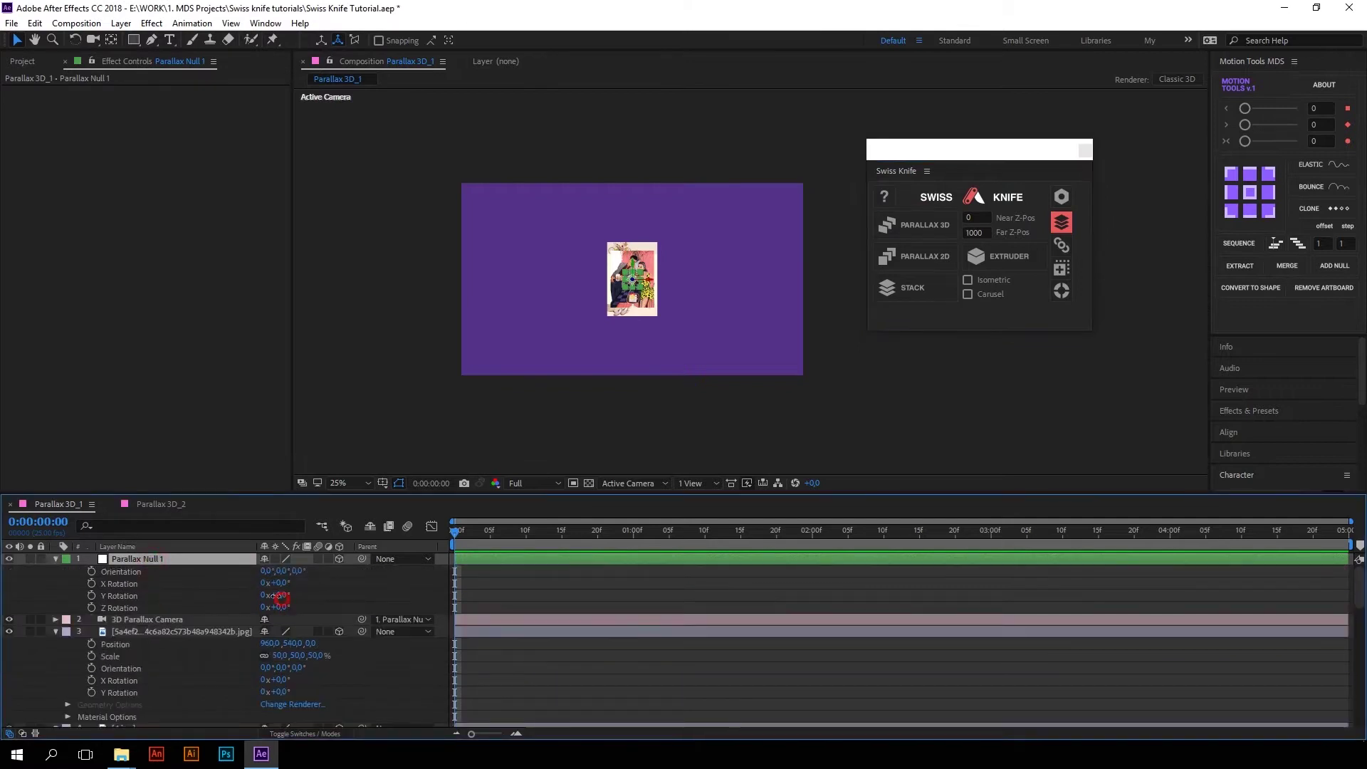
left_click_drag(281, 595, 570, 291)
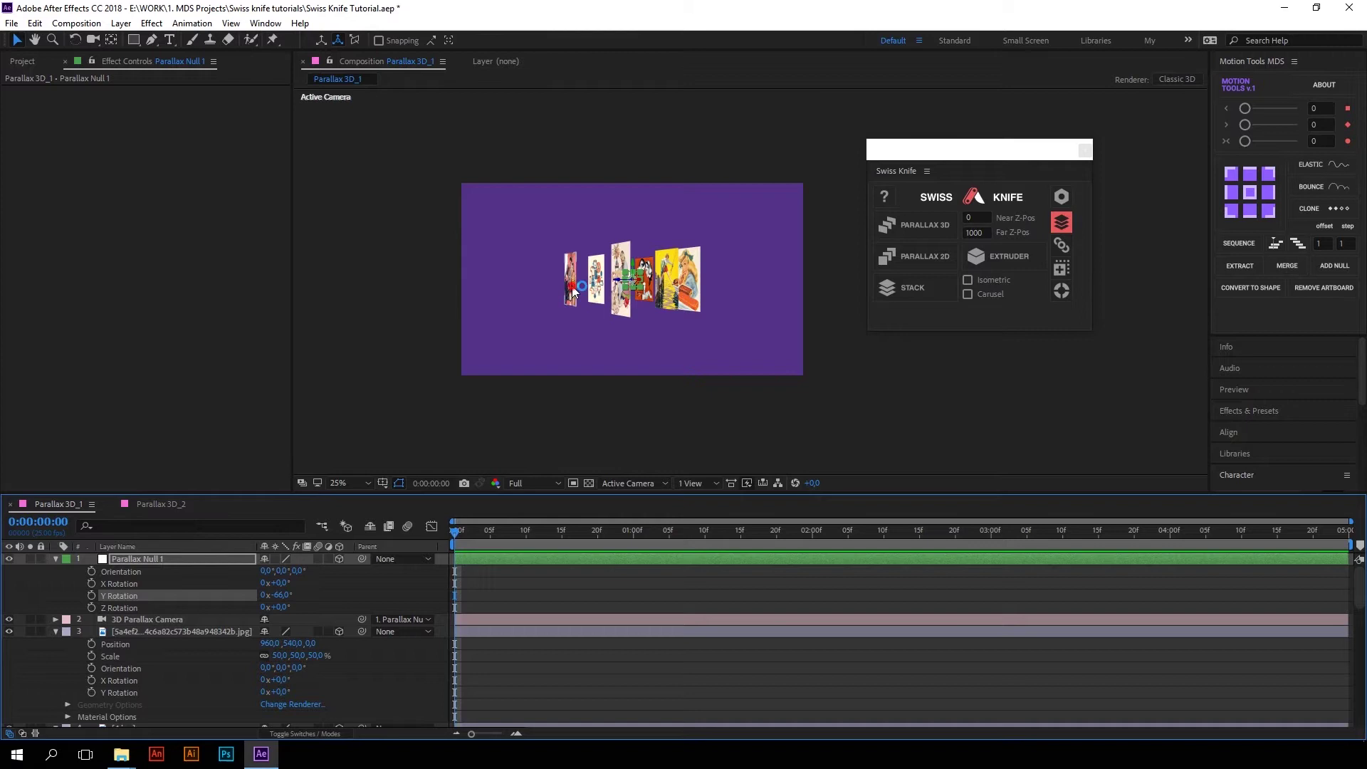
left_click(573, 286)
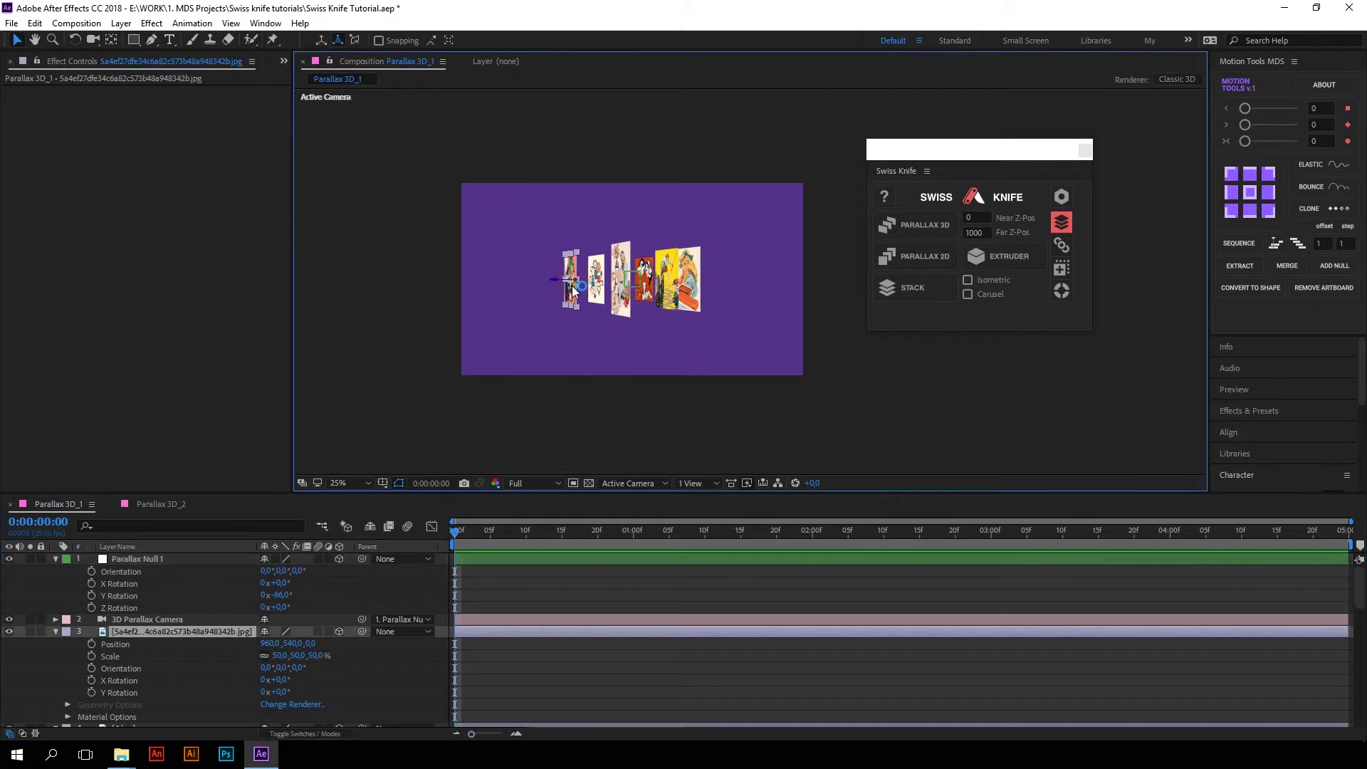
Select the 10.jpg and 1.jpg photos, try pushing them back in depth, then undo
left_click(695, 276)
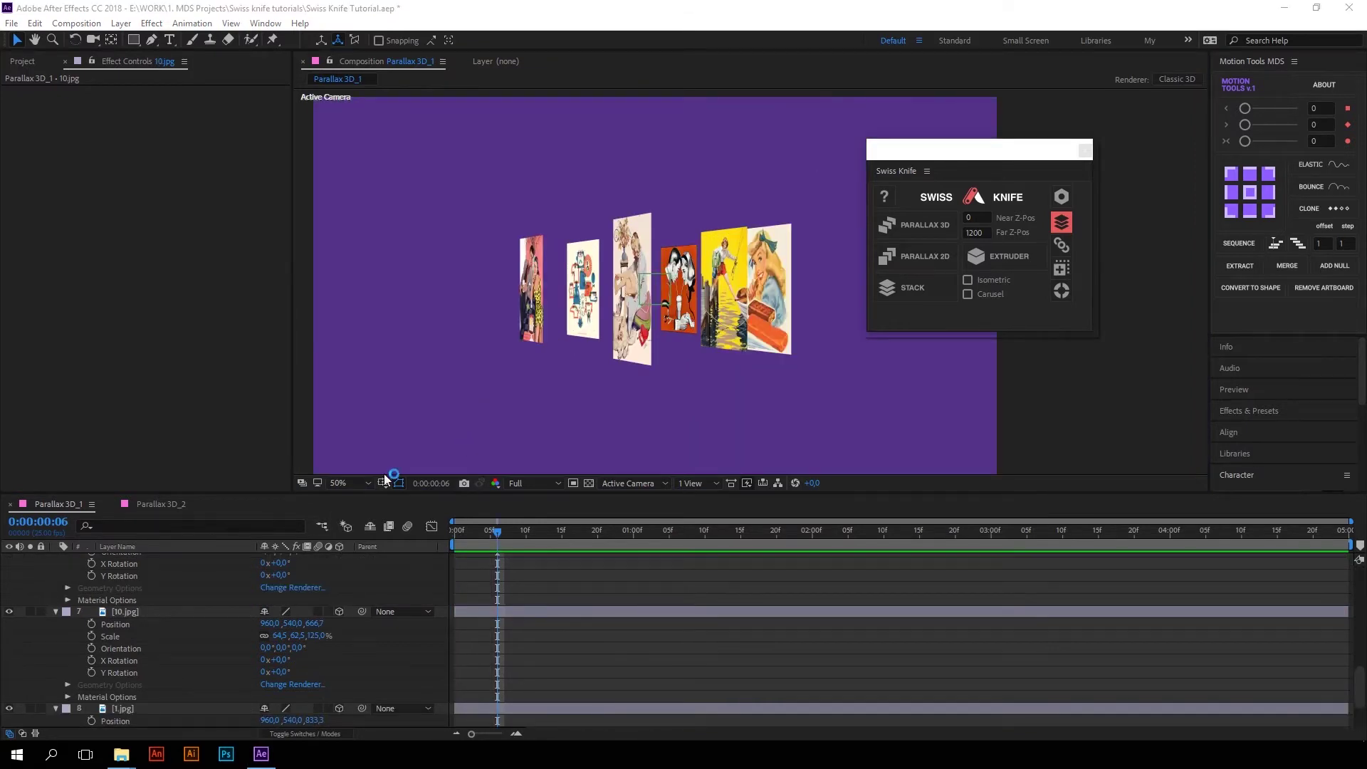
left_click(127, 612)
left_click(128, 709, "ctrl")
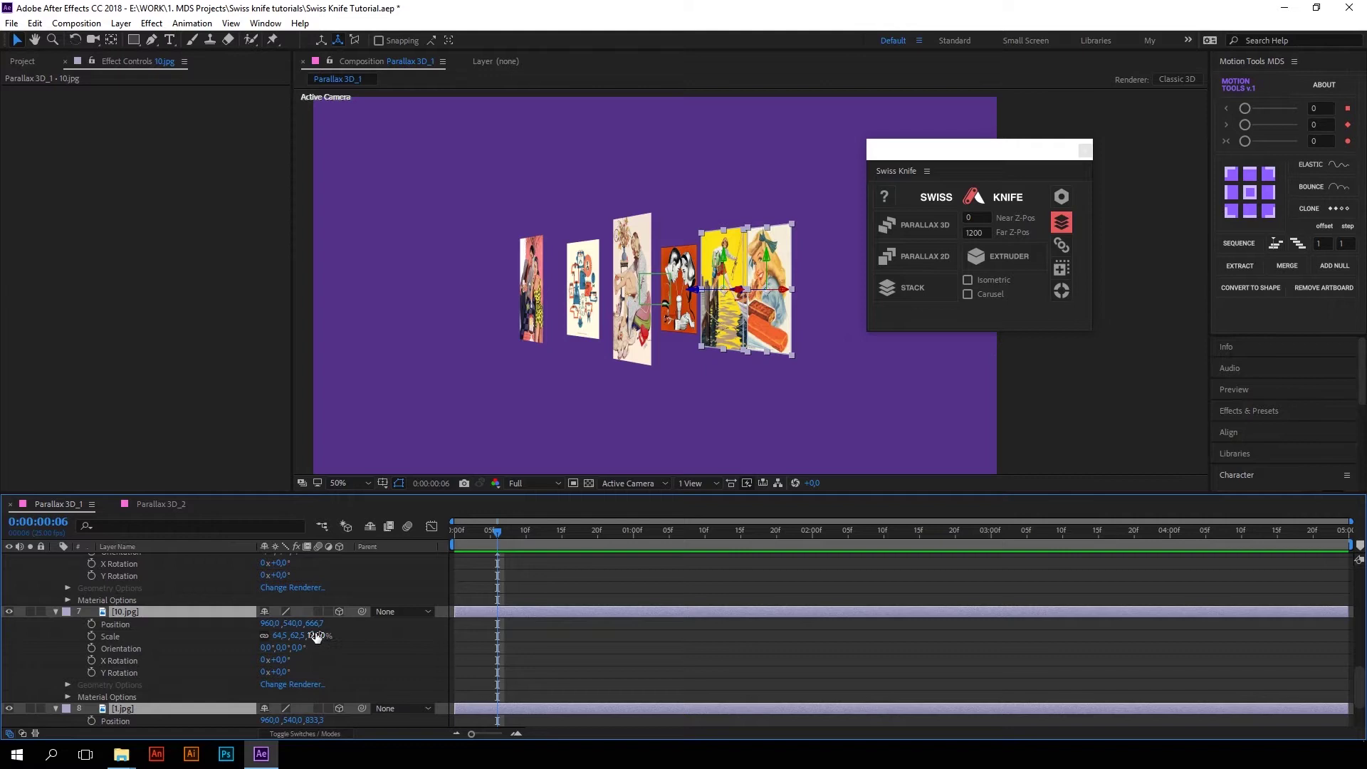
left_click_drag(314, 624, 331, 625)
key("ctrl+z")
Set Far Z-Pos to 1200 and apply Parallax 3D to the reselected photos
left_click(328, 605)
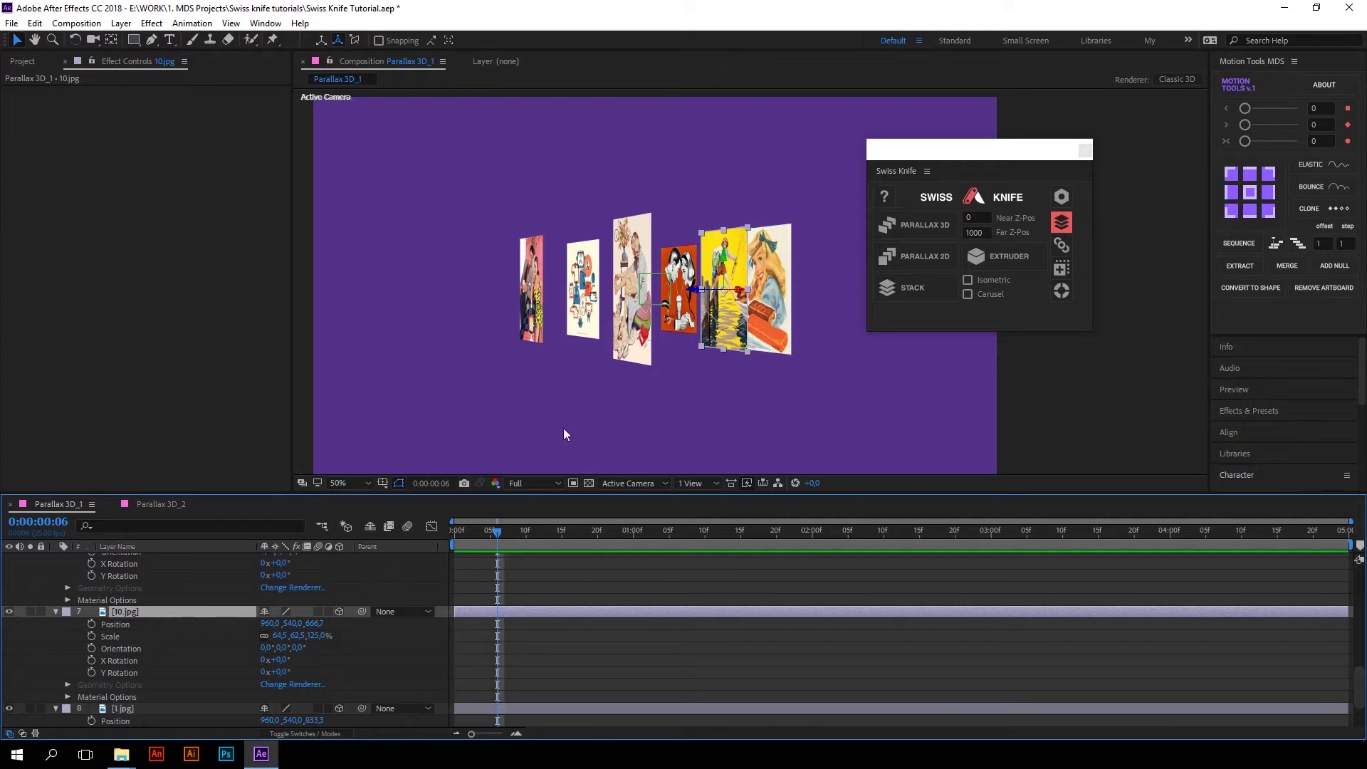
double_click(977, 227)
type("1200")
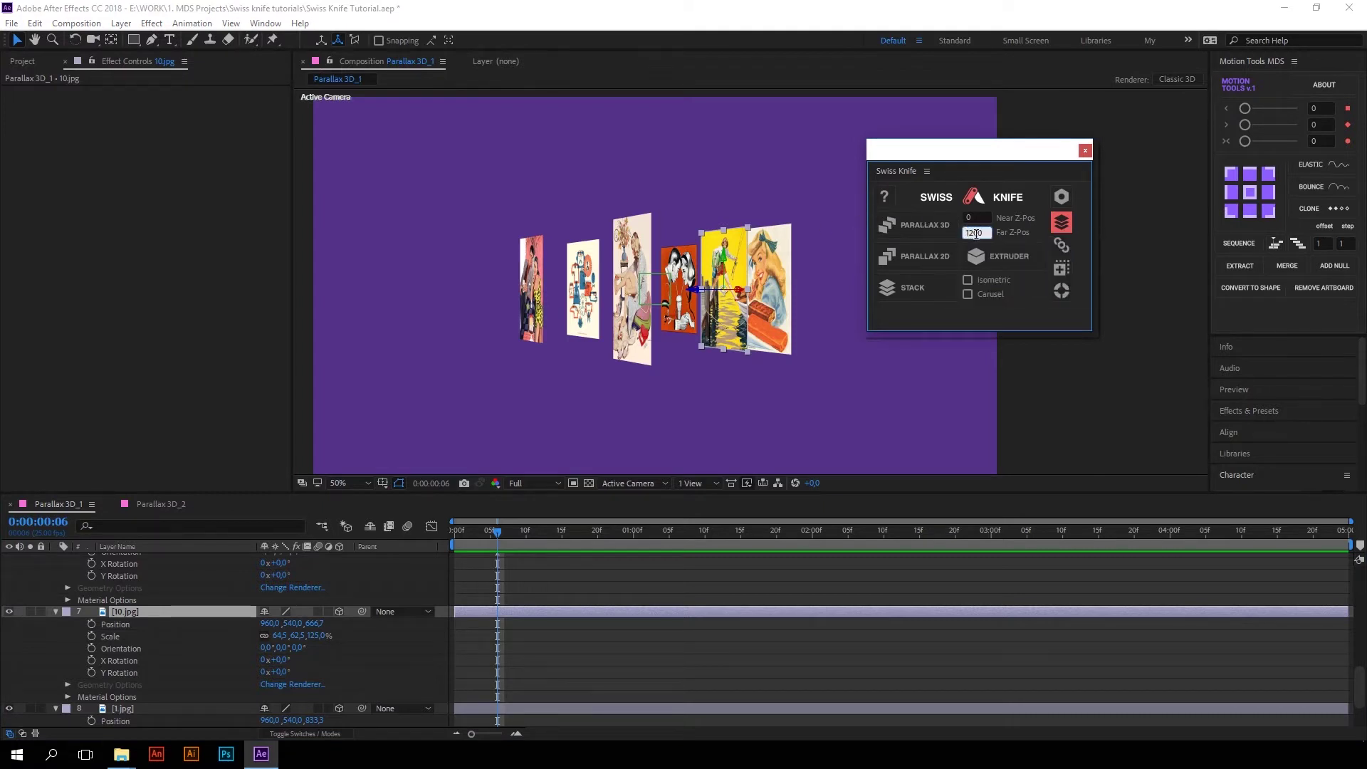
left_click(138, 708, "shift")
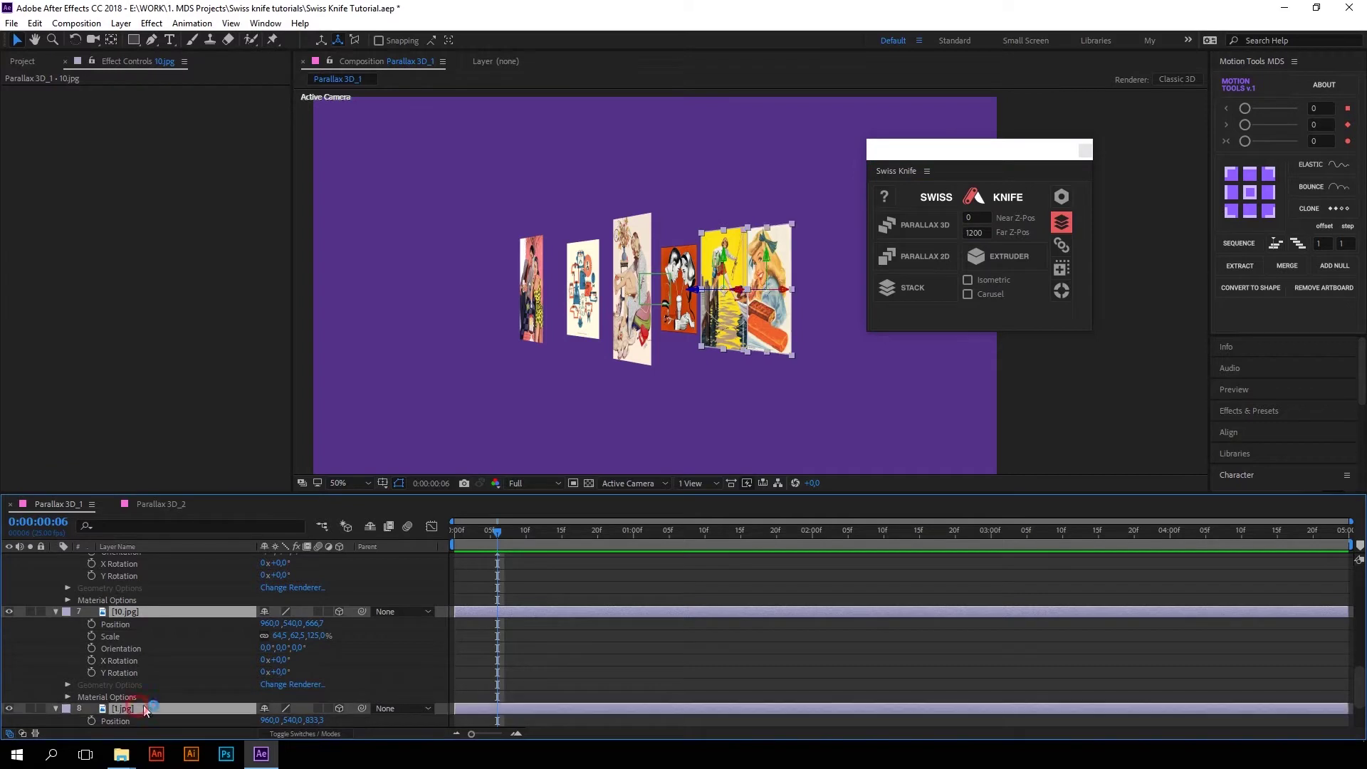
left_click(932, 230)
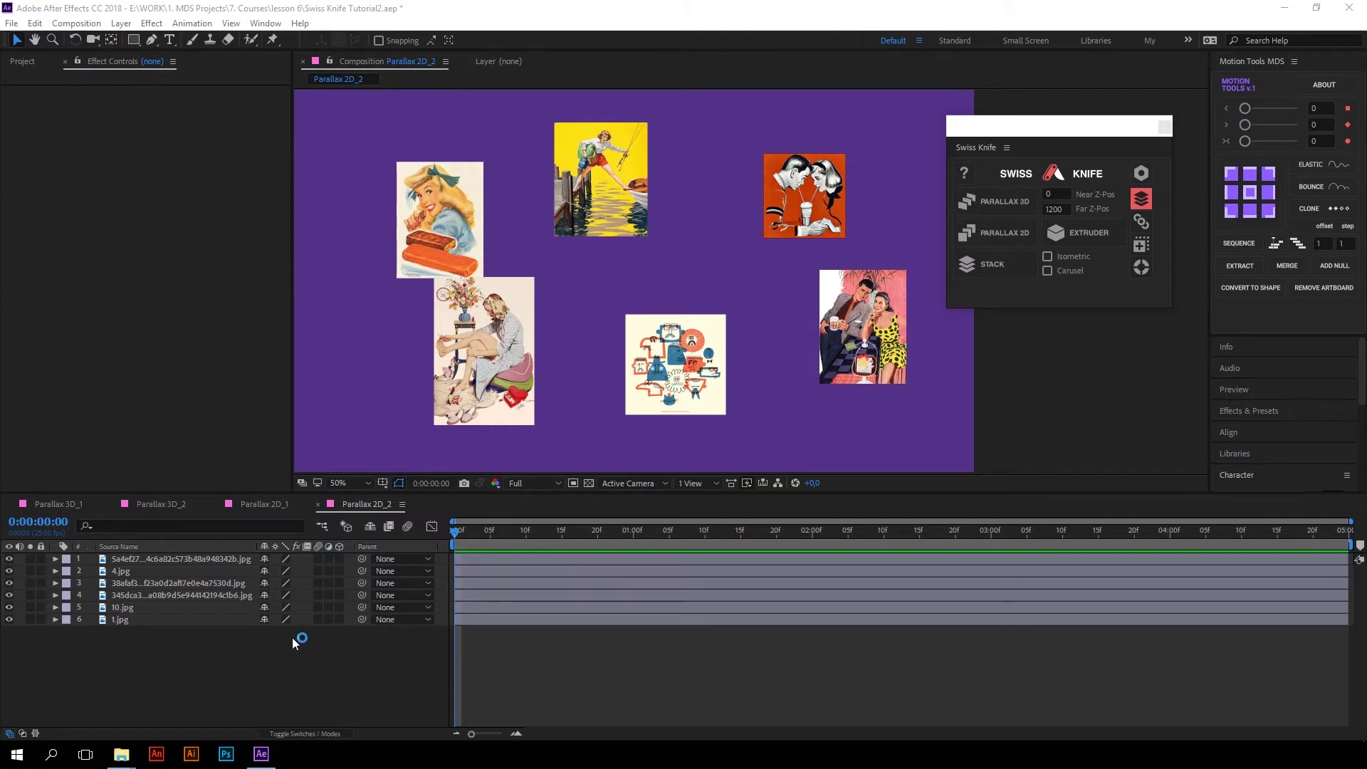
Apply Parallax 2D to all six photos, drag the new null, and view from Custom View 1
key("ctrl+a")
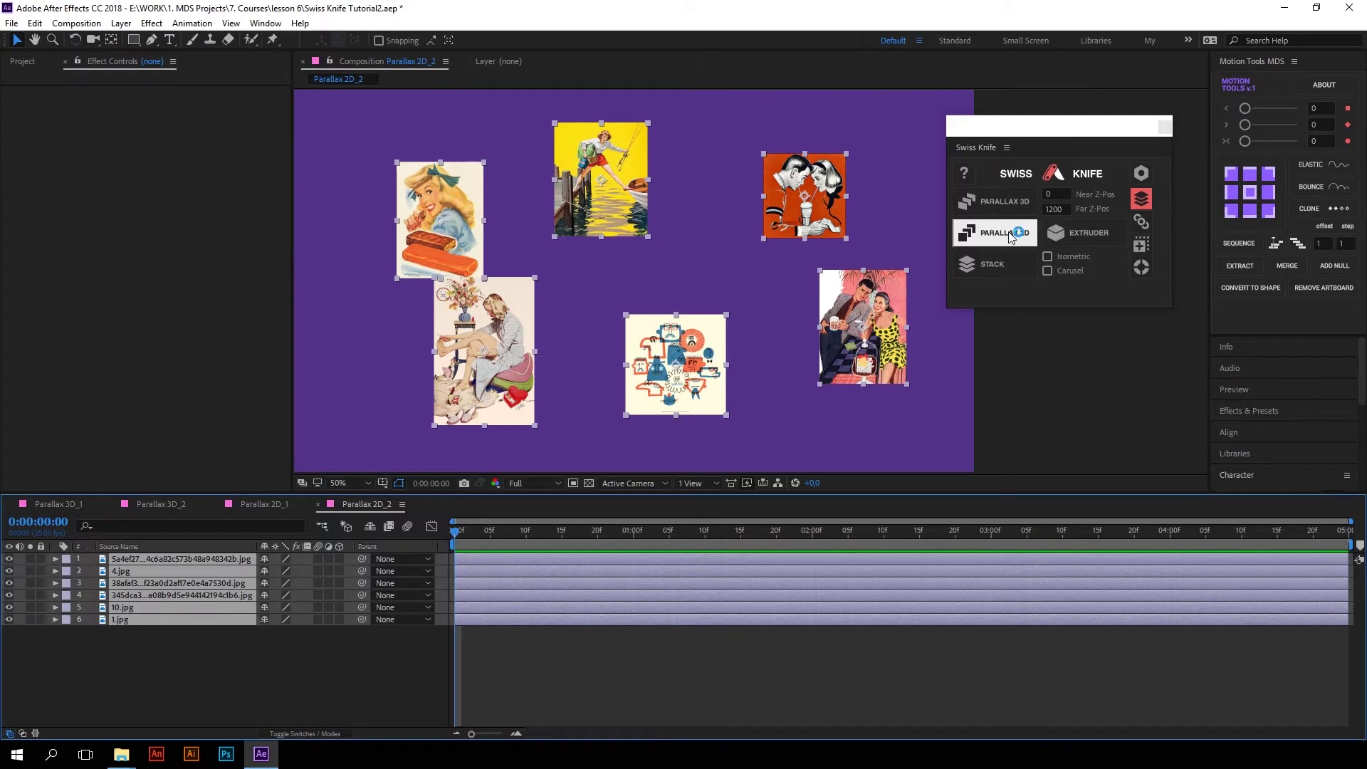
left_click(1003, 233)
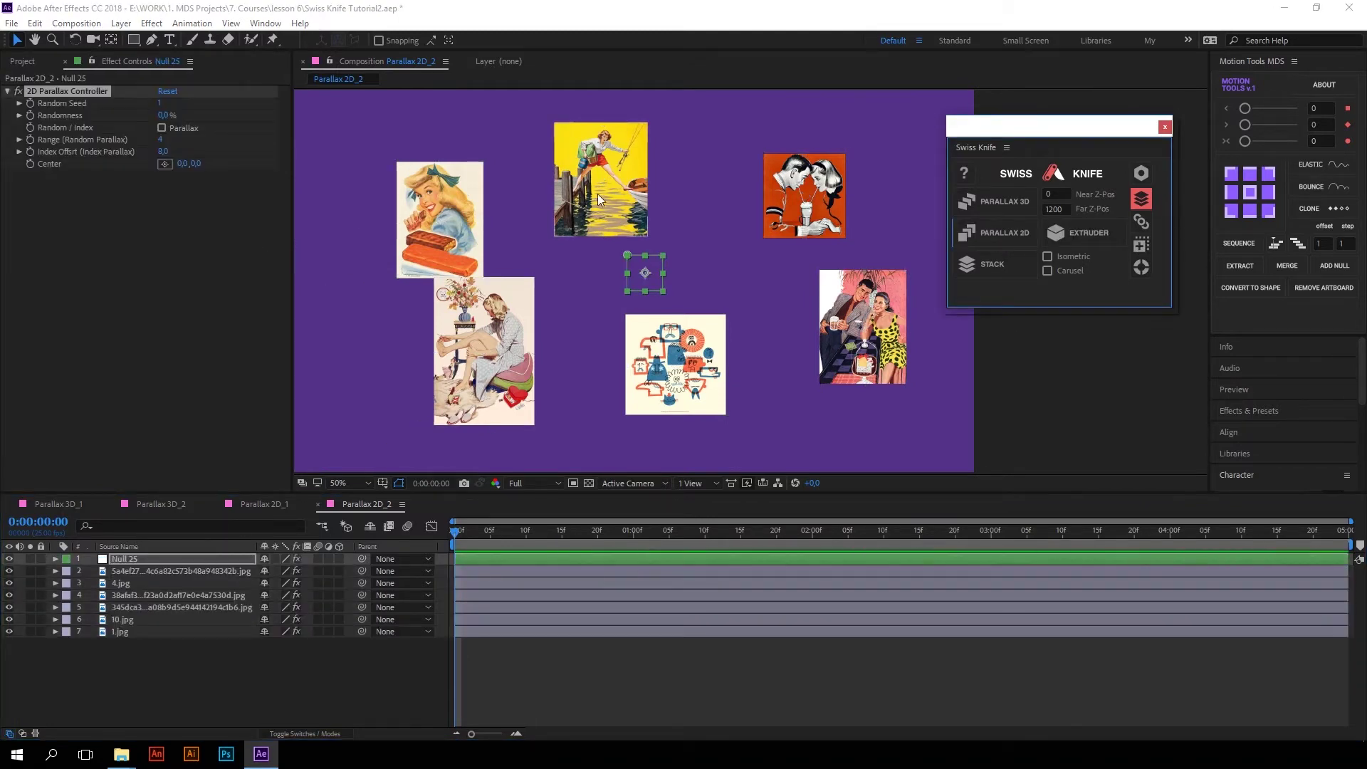
left_click_drag(648, 276, 641, 307)
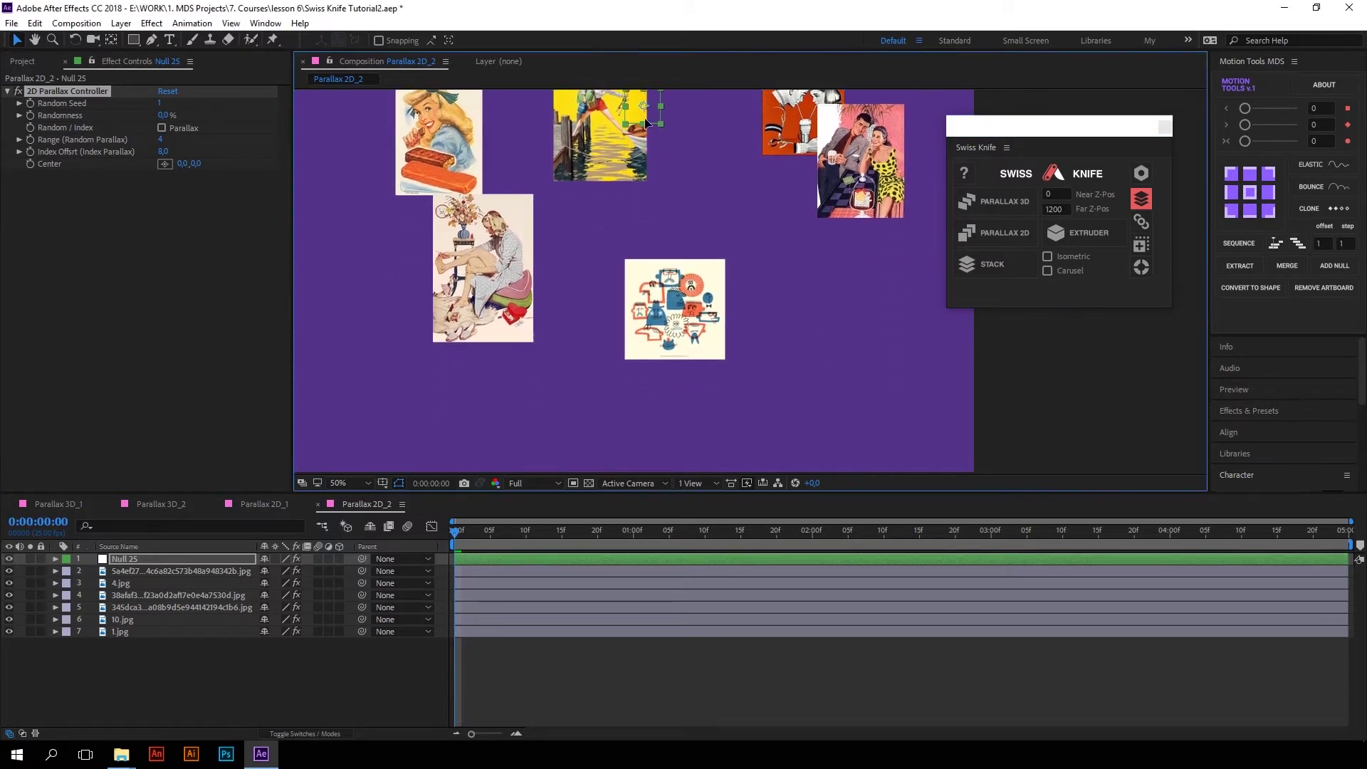
key("Escape")
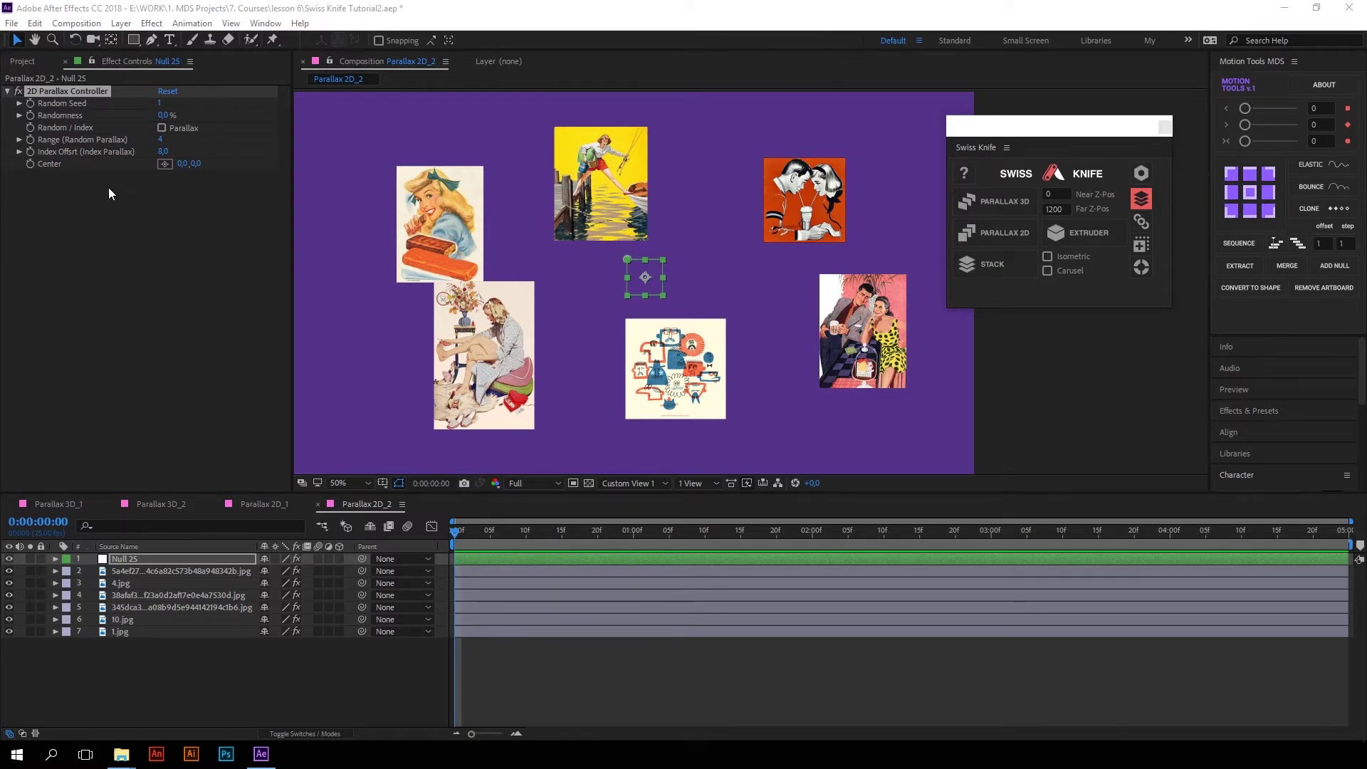
left_click(73, 127)
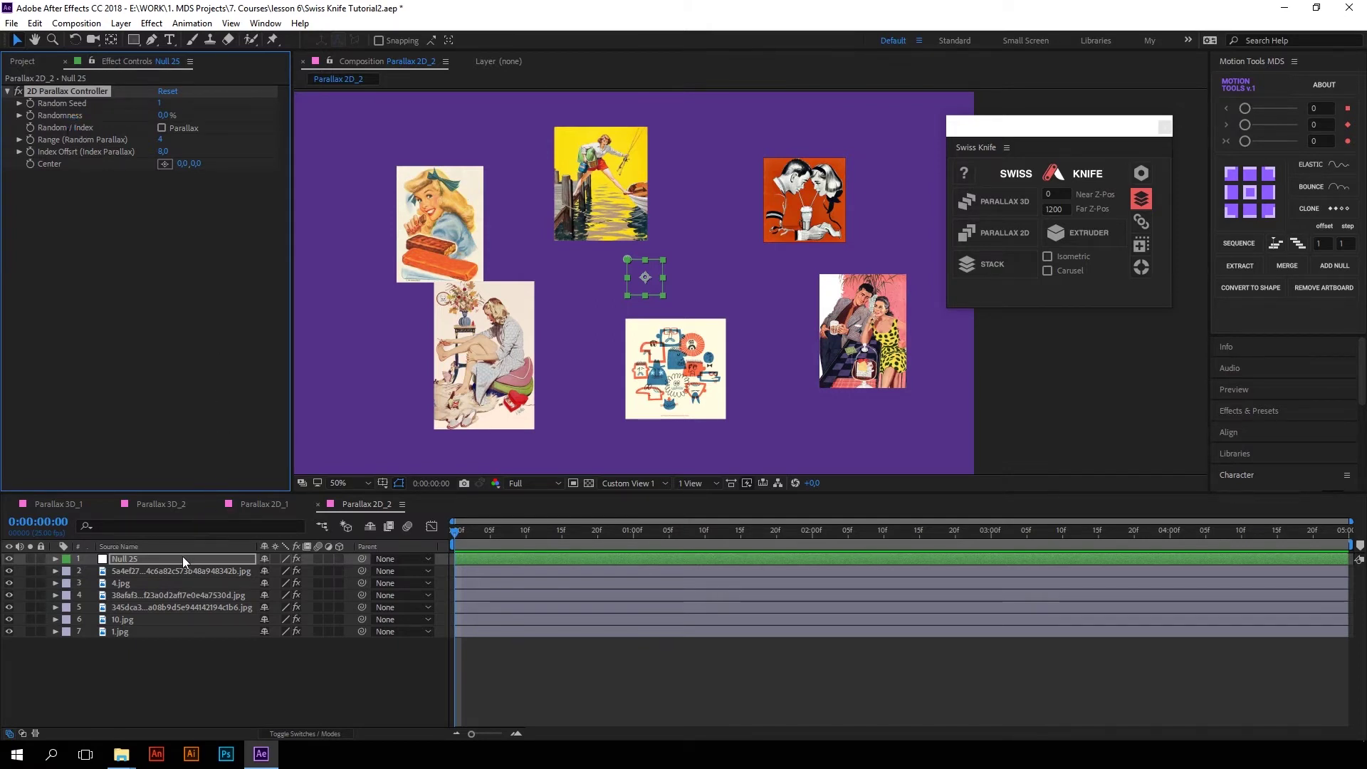
Keyframe the null's Position around the 3-second mark with Easy Ease, then preview
key("p")
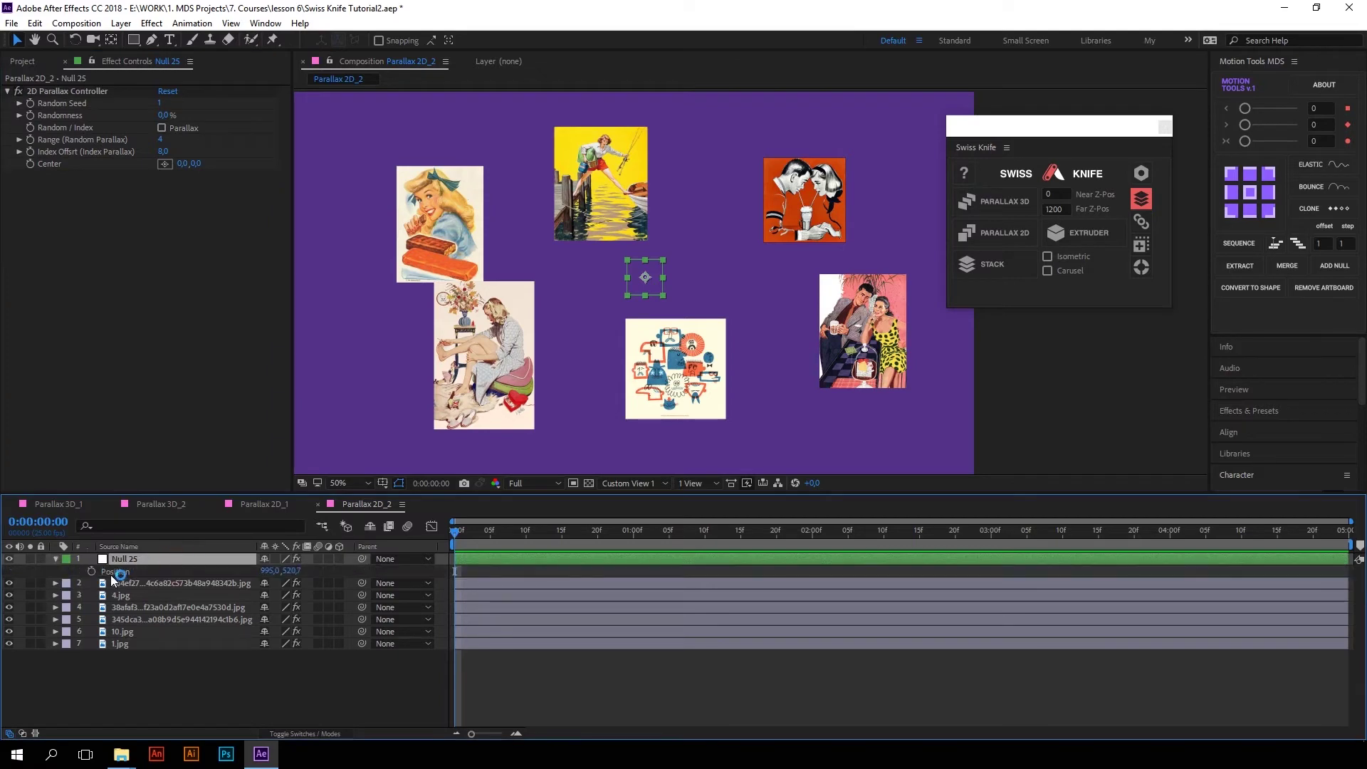
left_click(476, 528)
right_click(478, 571)
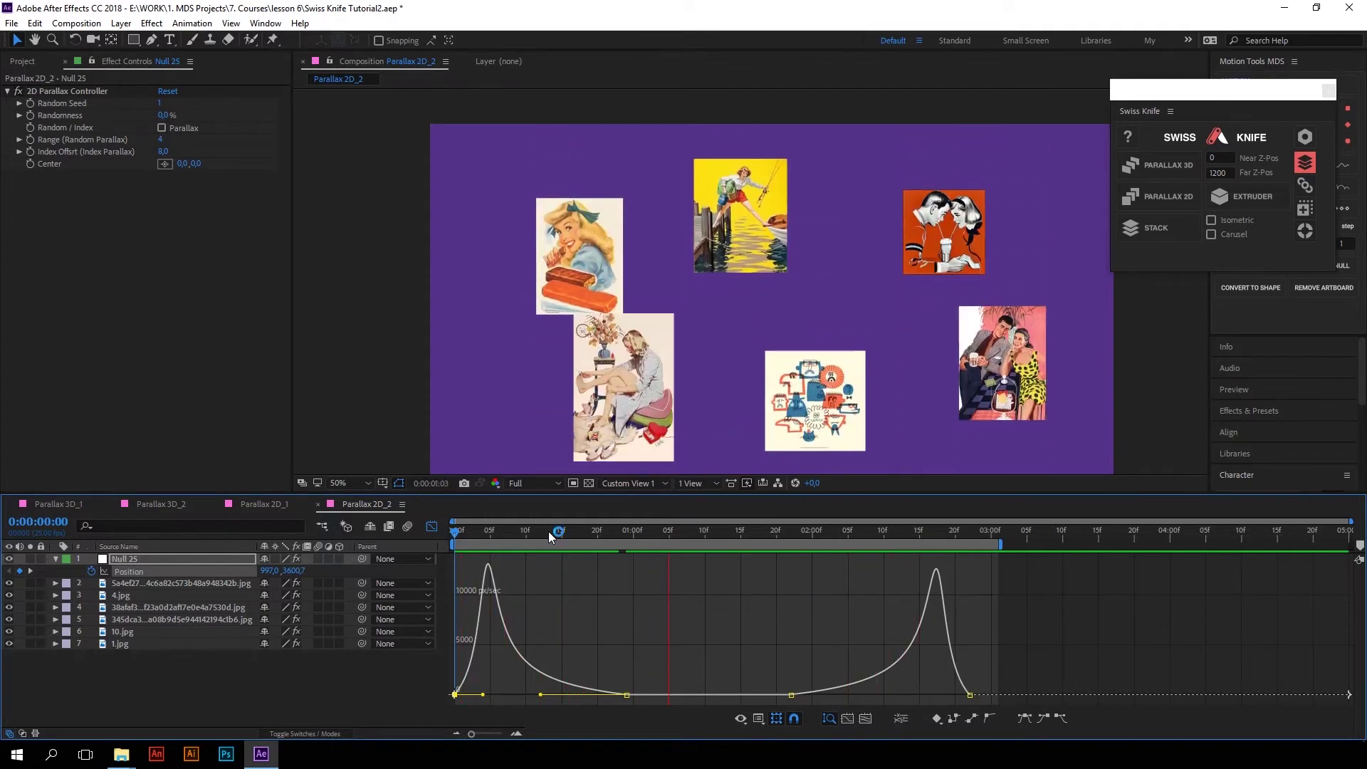
key("space")
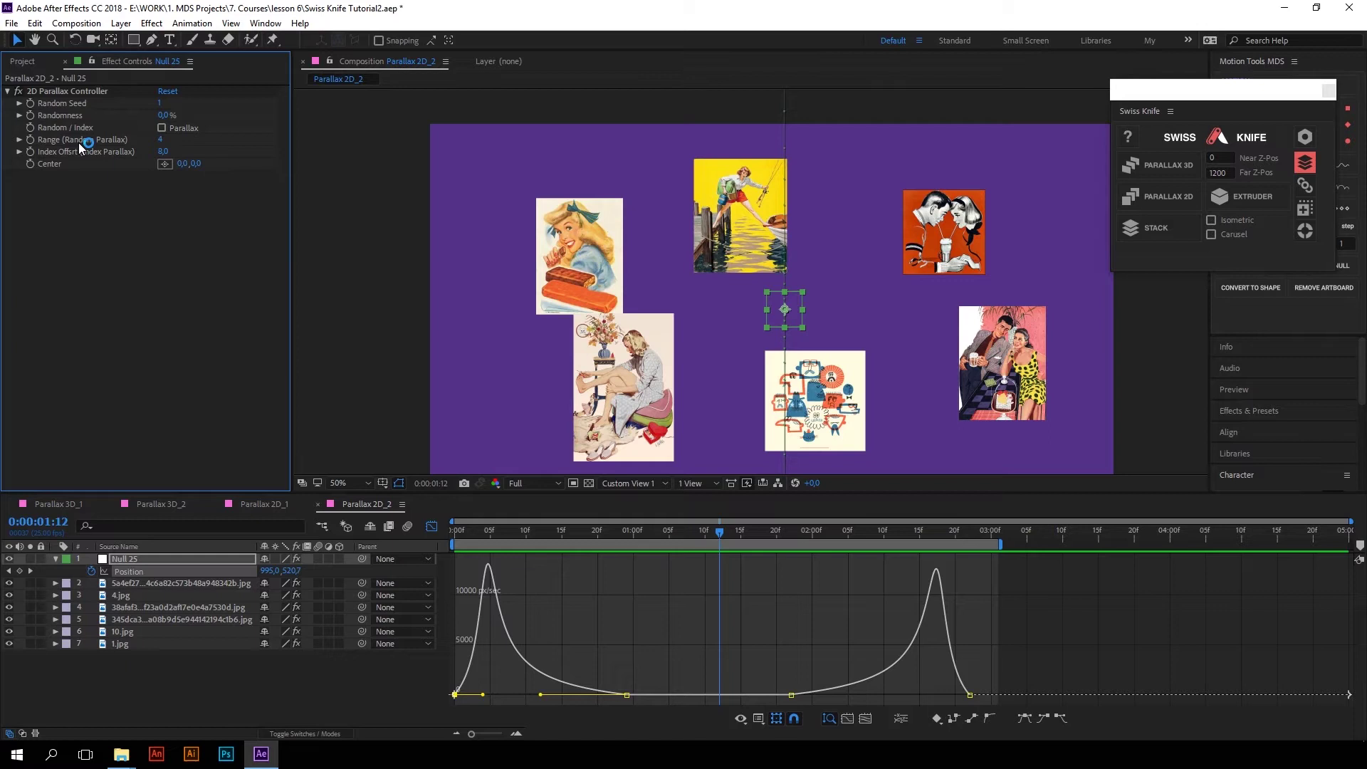
Set the Range (Random Parallax) value to 6 and preview from the start
left_click(166, 140)
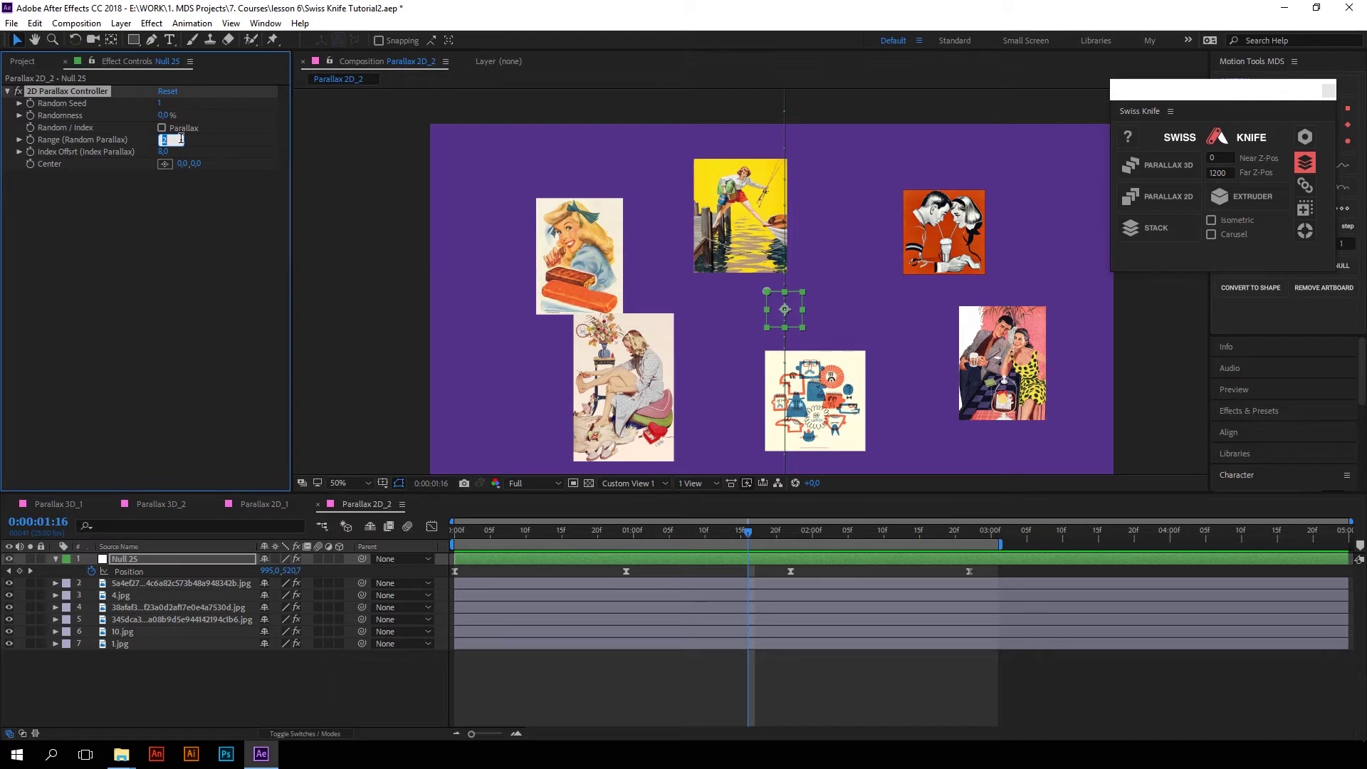
type("8")
double_click(164, 139)
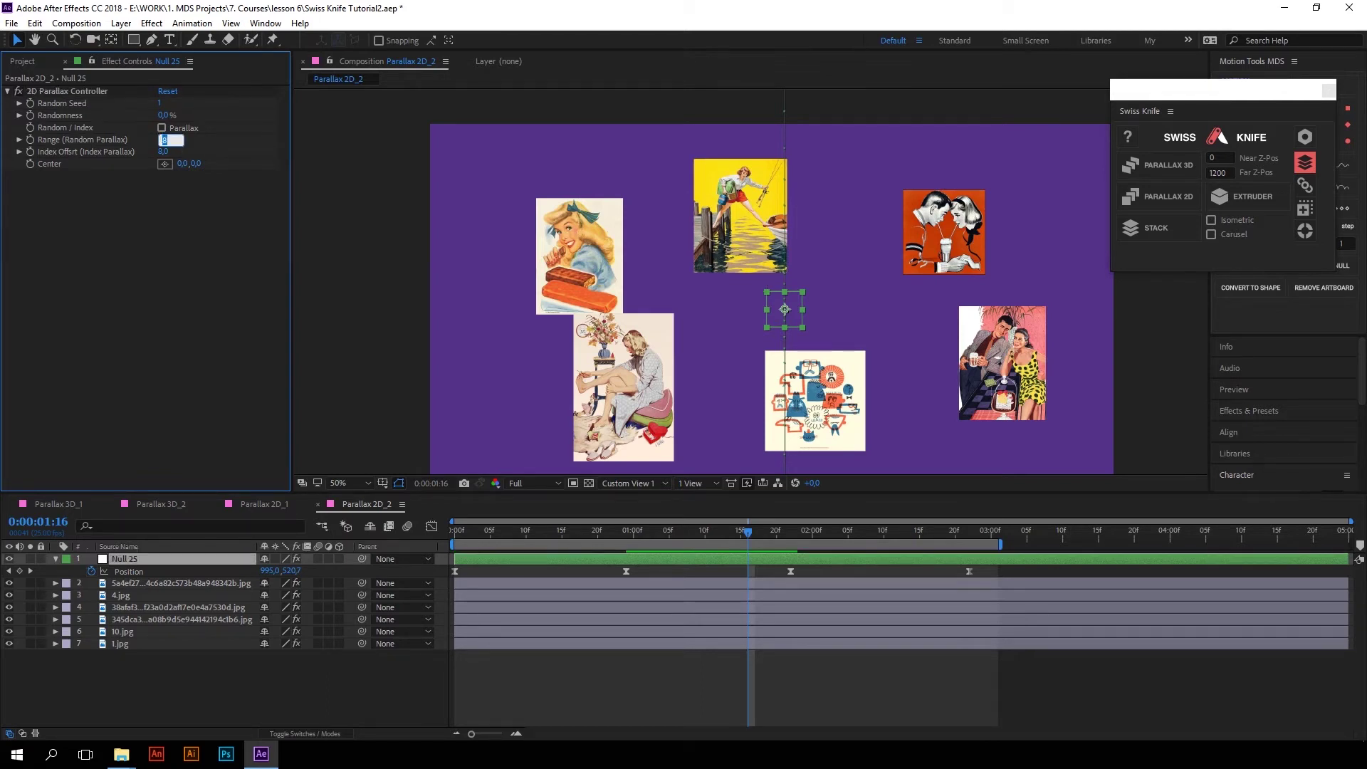
key("Return")
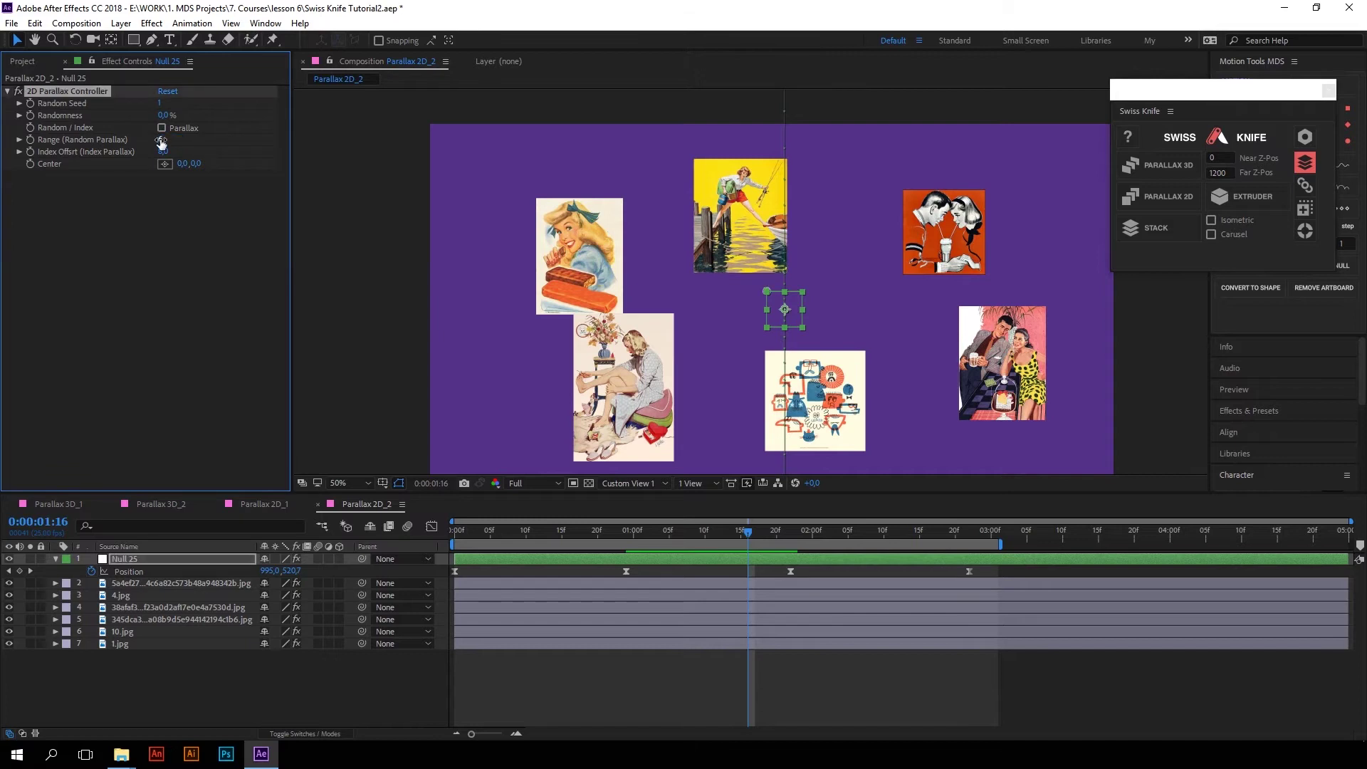
key("Home")
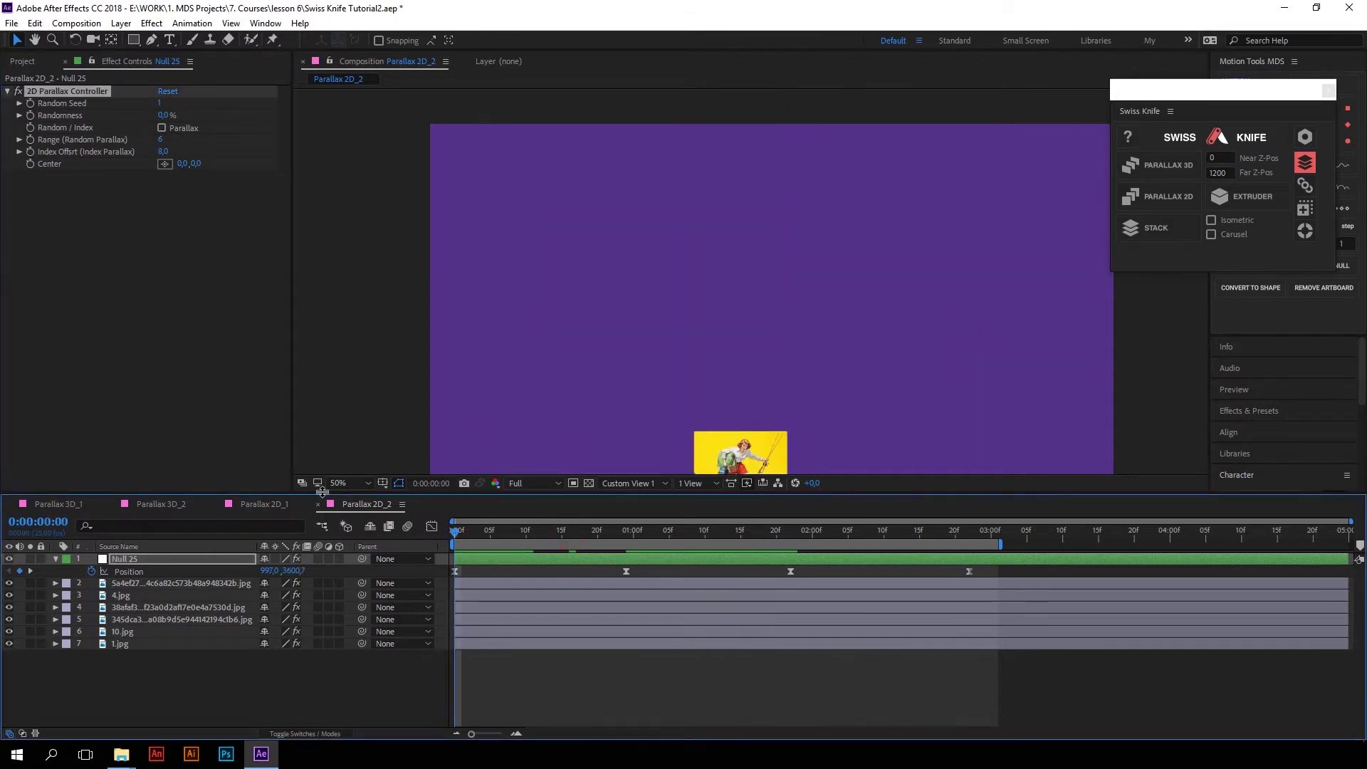
key("space")
Set Randomness to 41%, scrub a new Random Seed, and preview again
left_click(721, 530)
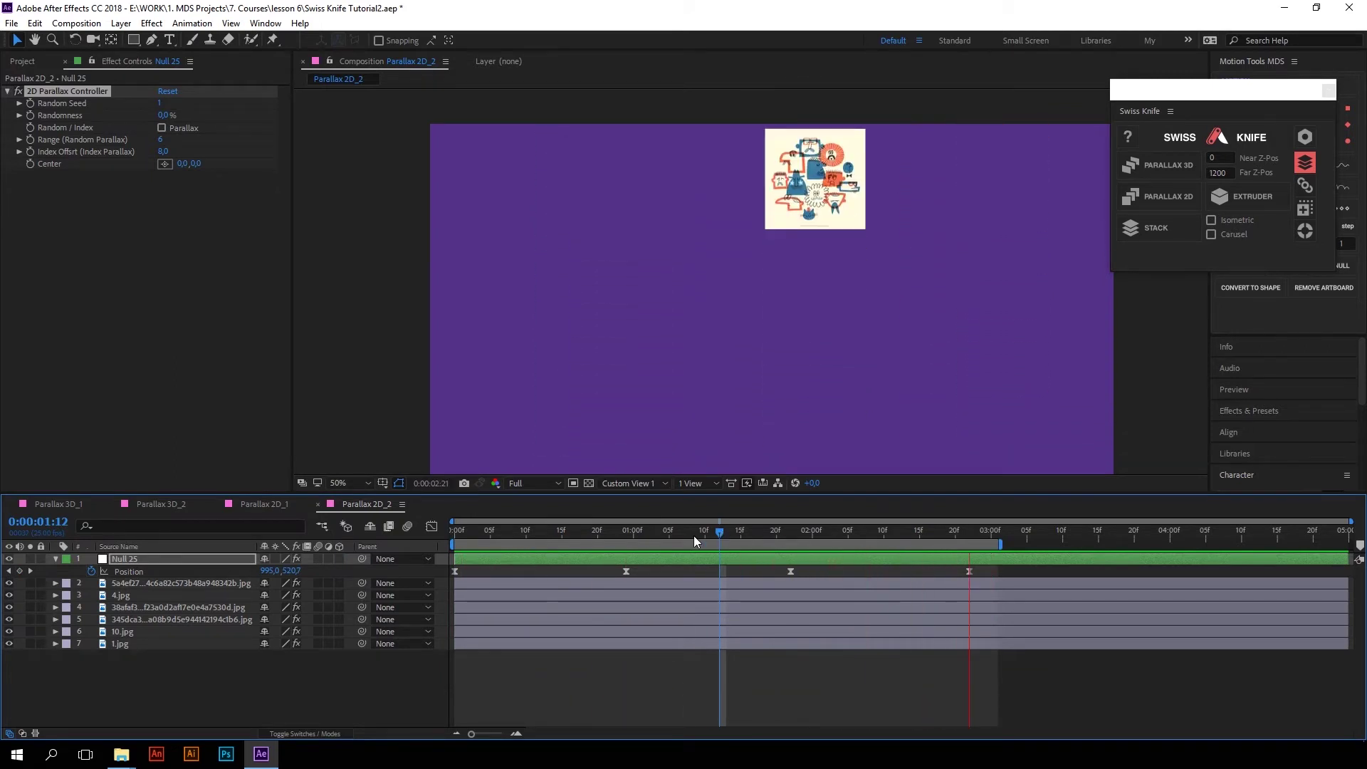
key("Home")
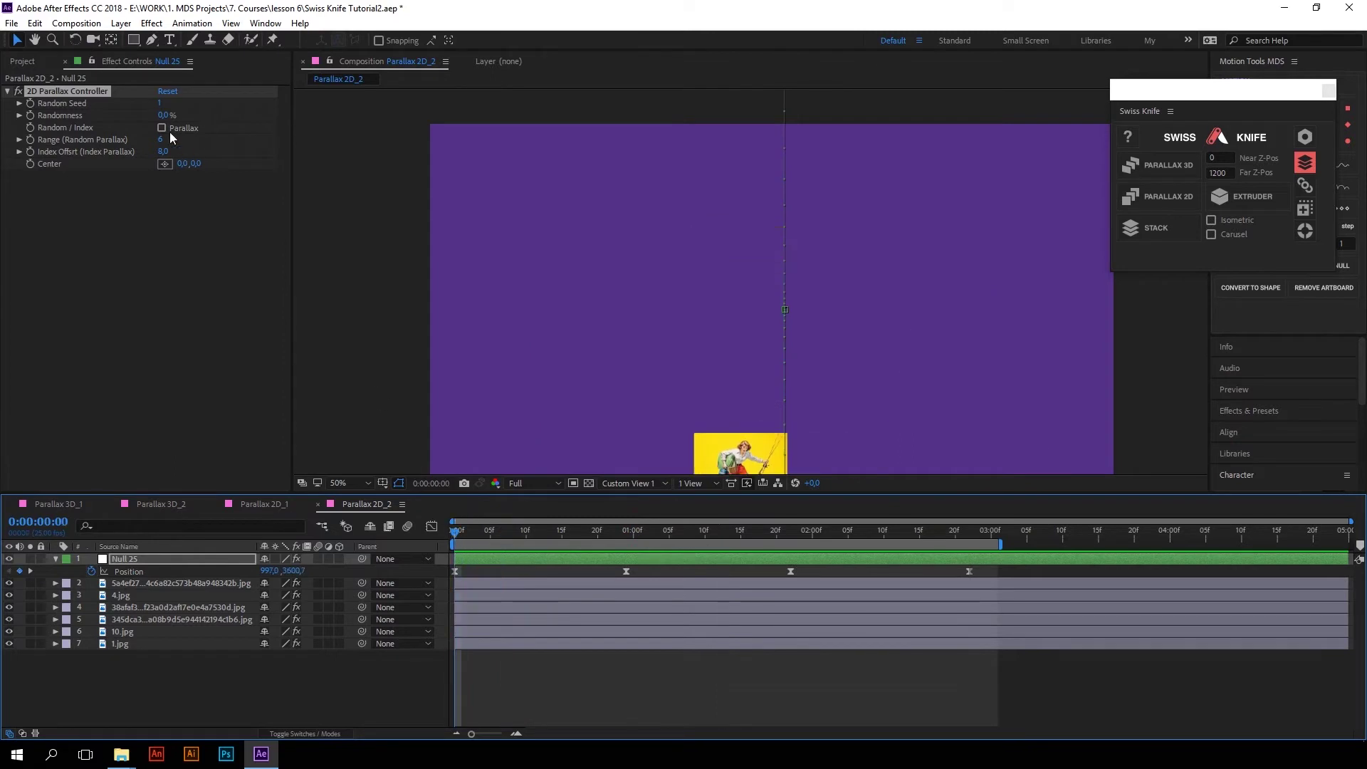
key("space")
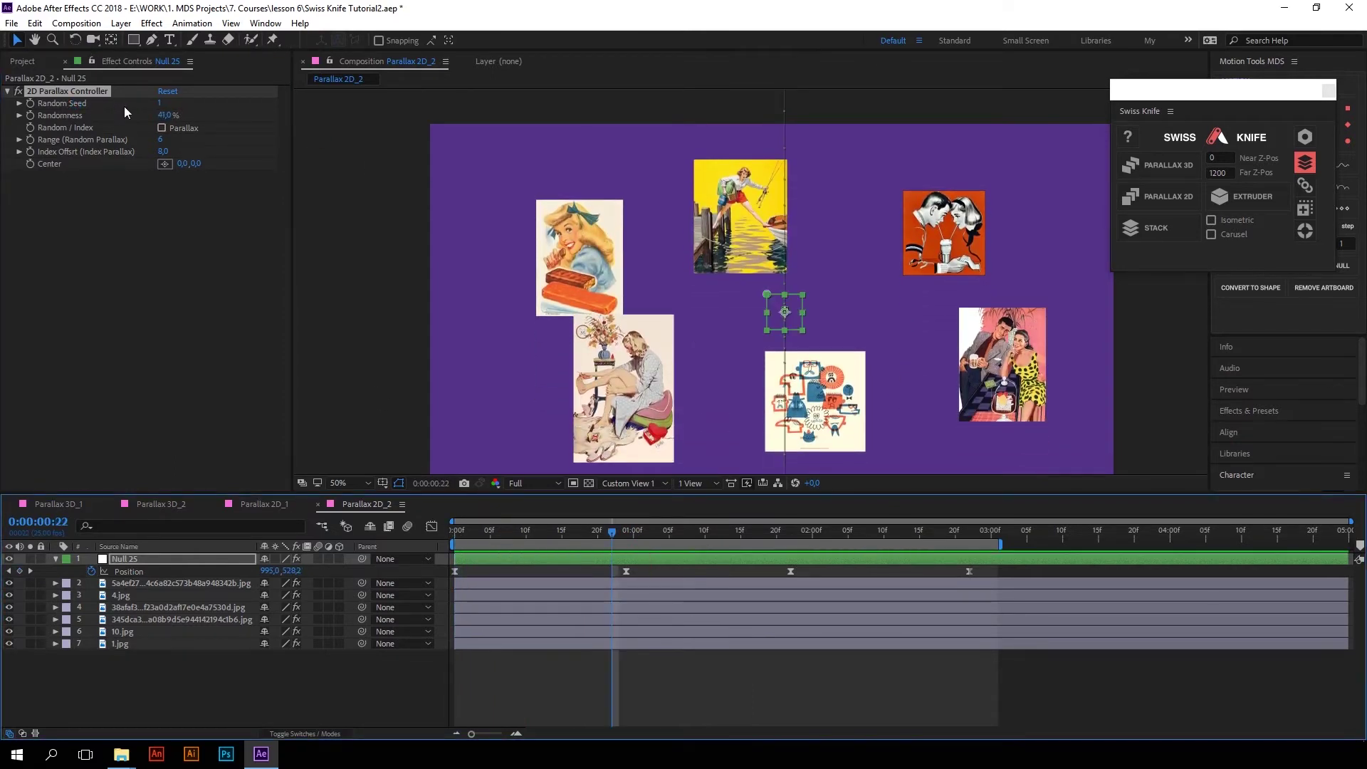
left_click_drag(162, 103, 168, 104)
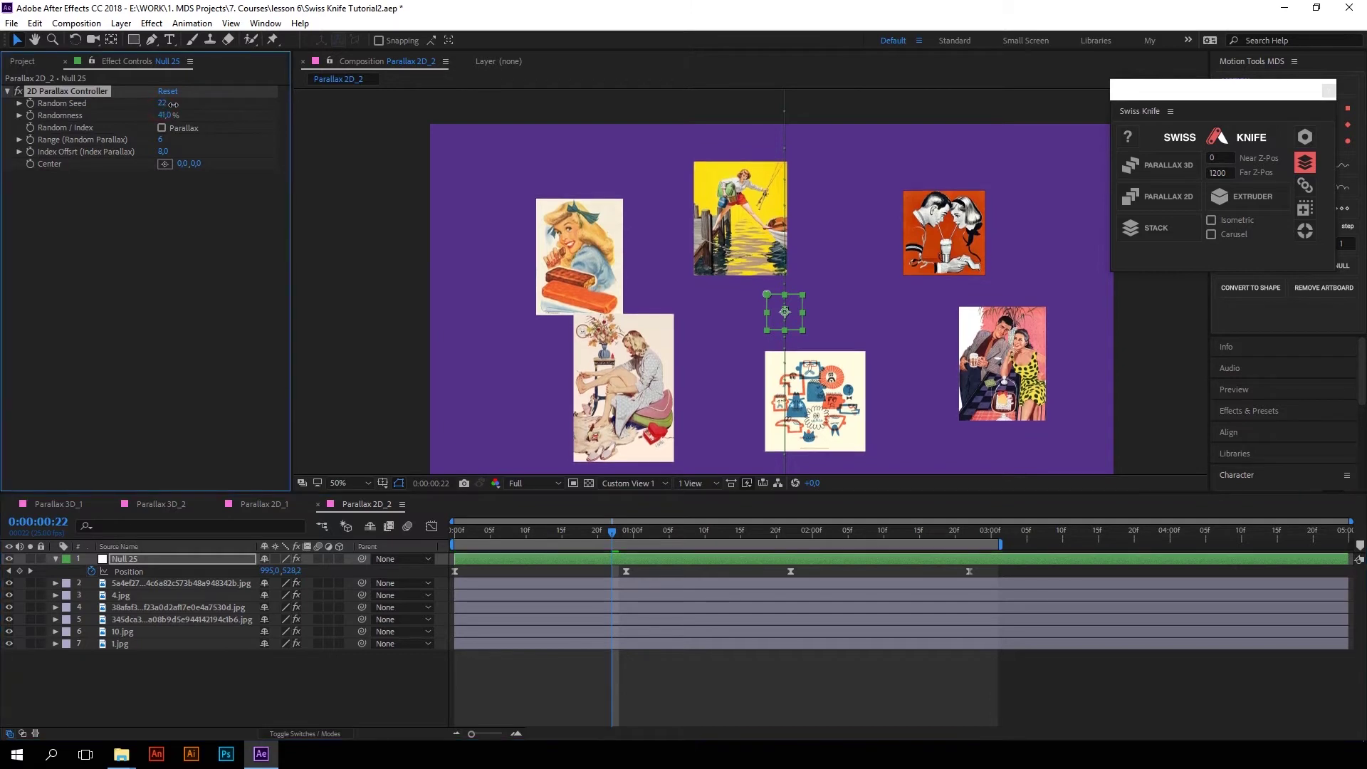
key("space")
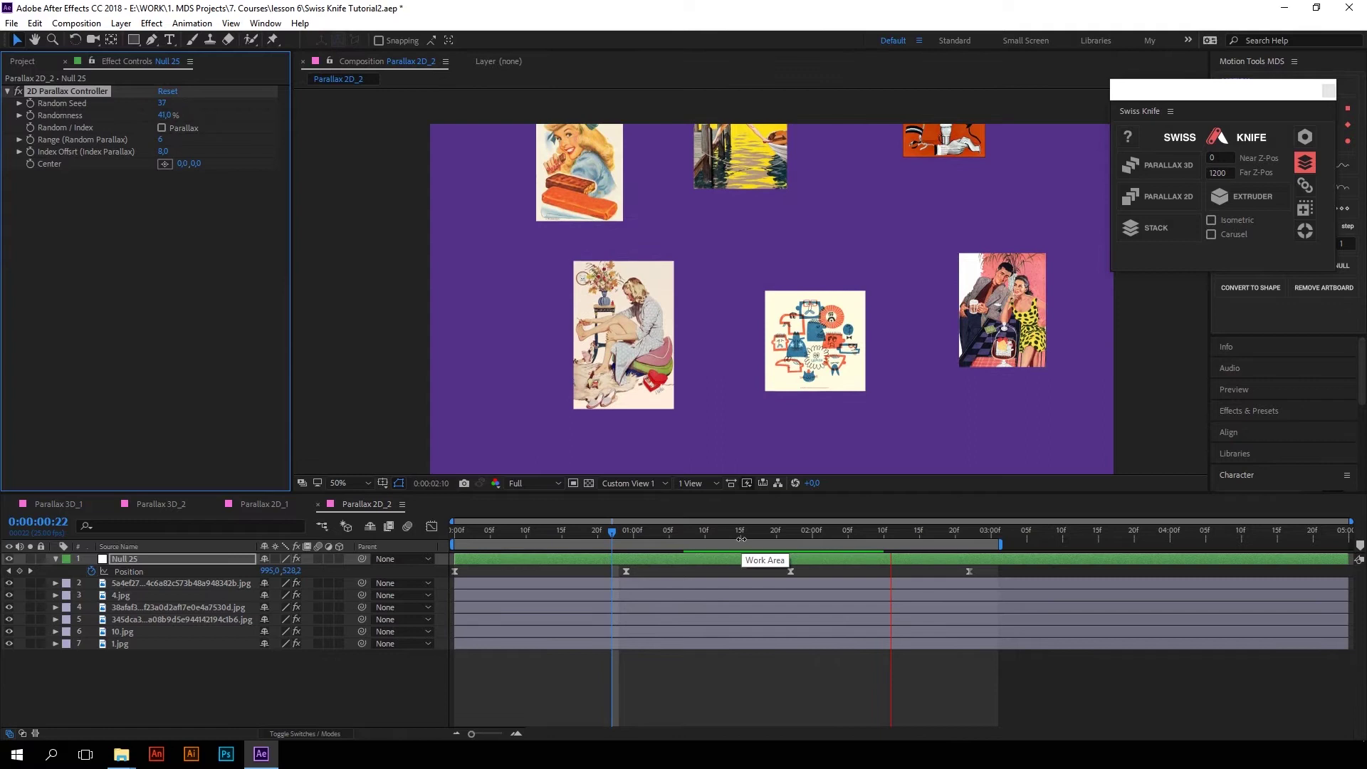
Give the top-right couple photo an Index Offset of 68
left_click(966, 352)
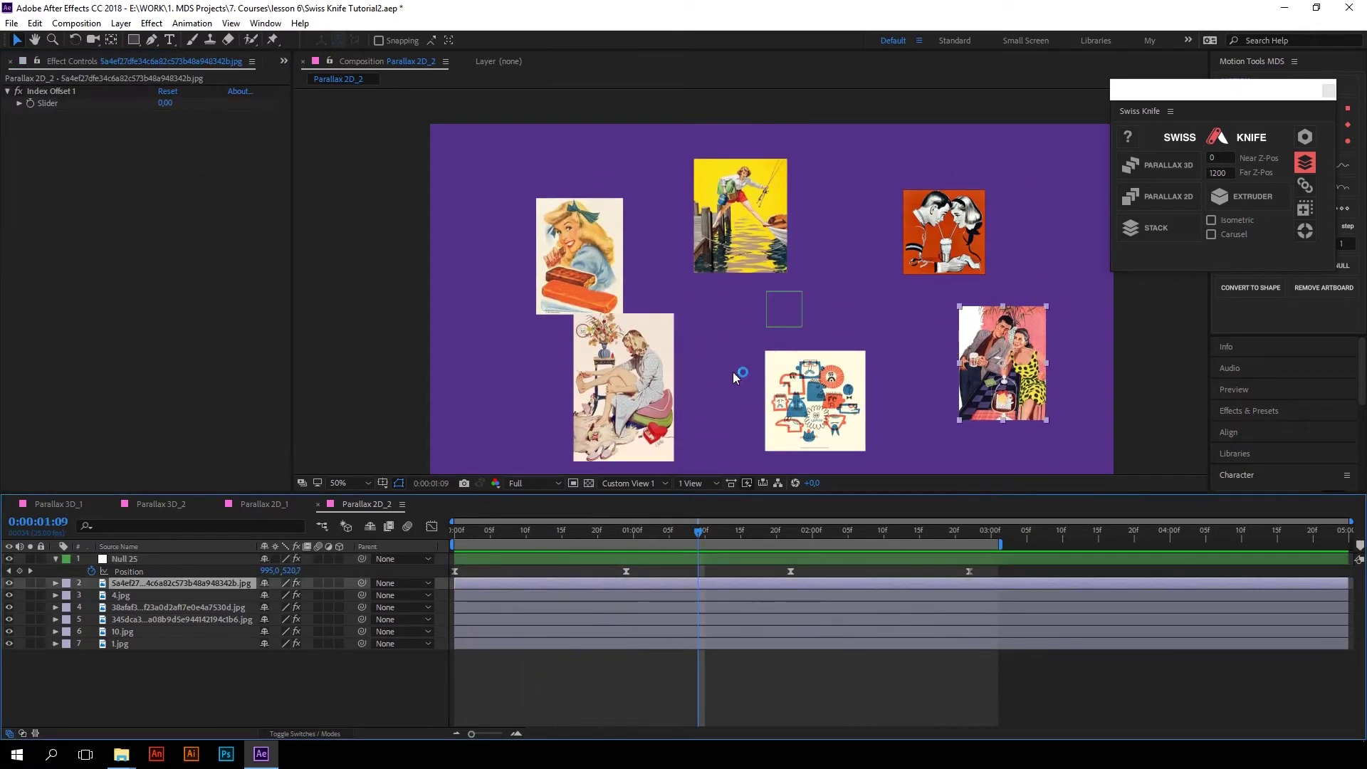
left_click(134, 595)
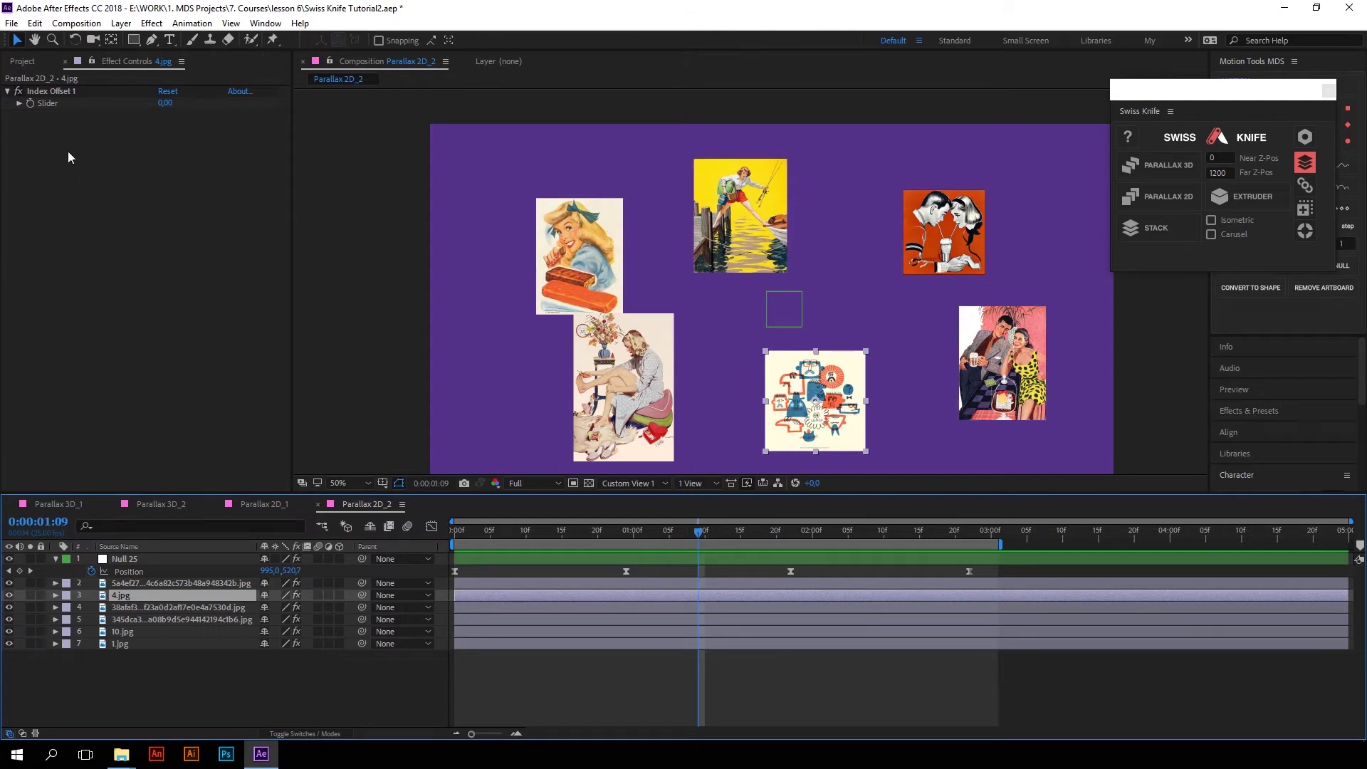
left_click(59, 92)
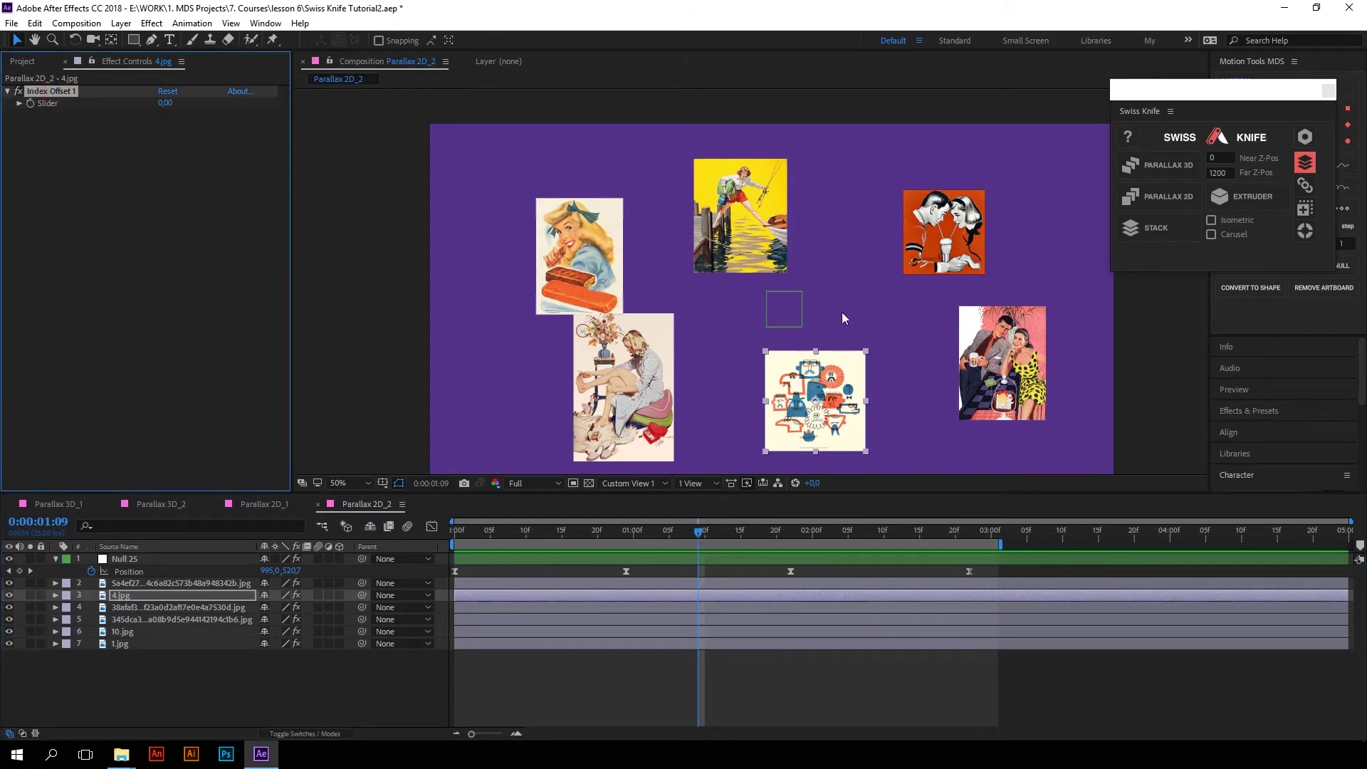
left_click_drag(165, 104, 216, 114)
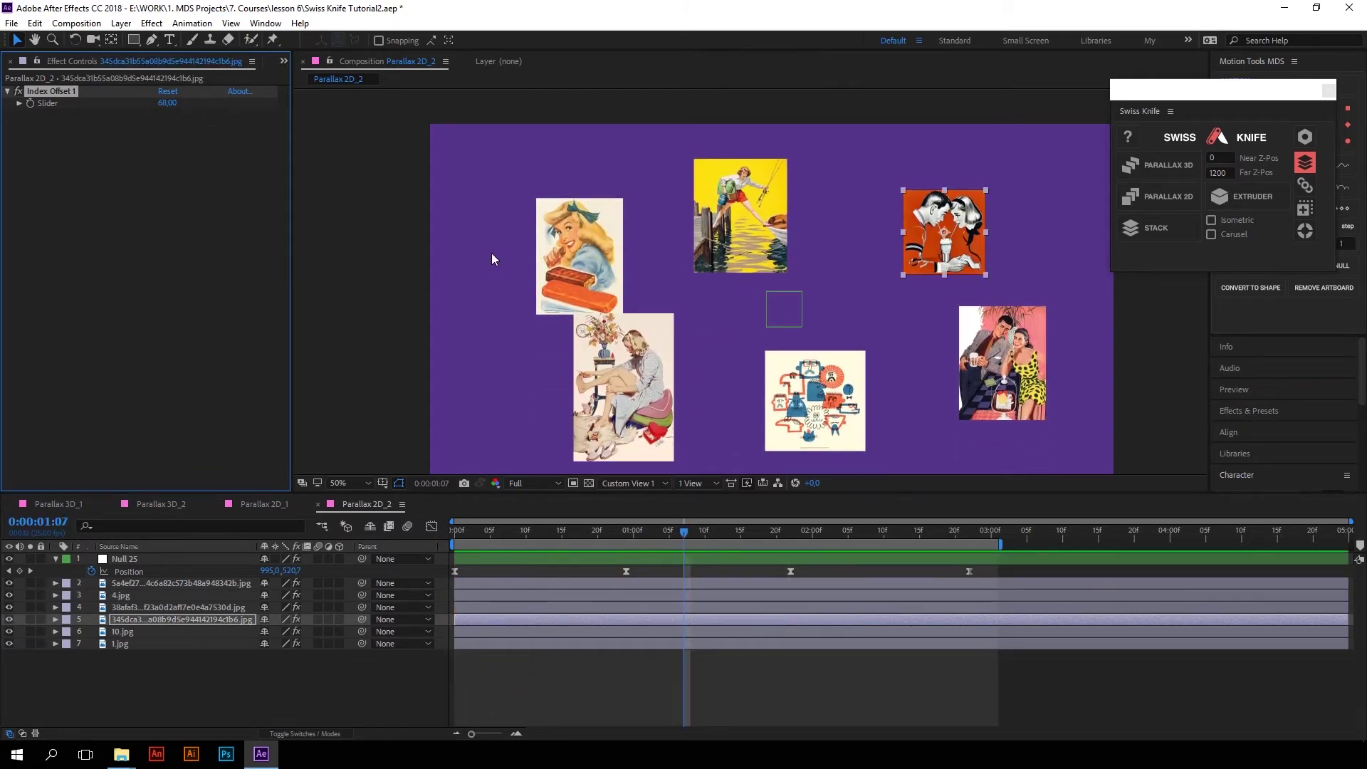
Set the yellow fishing photo 10.jpg's Index Offset to -6 and check an earlier frame
left_click(743, 220)
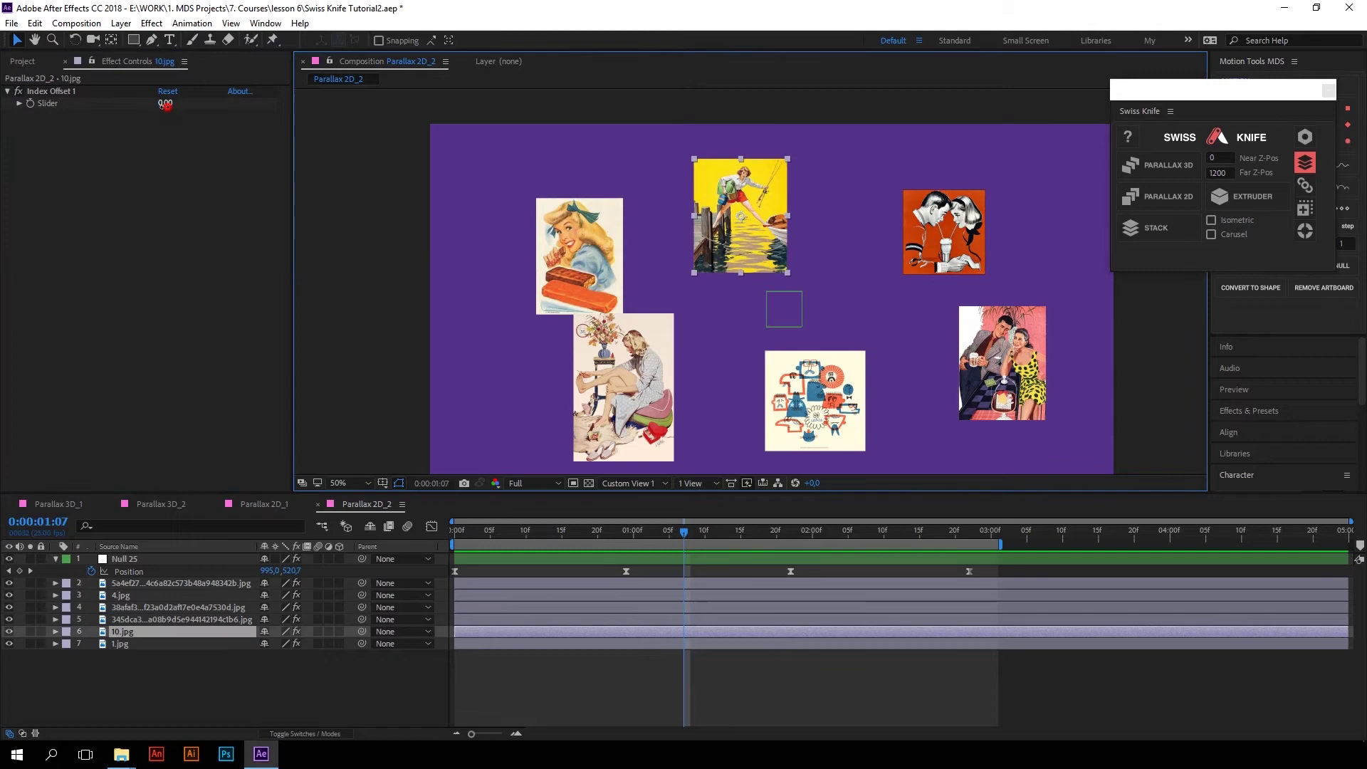
left_click_drag(165, 104, 120, 116)
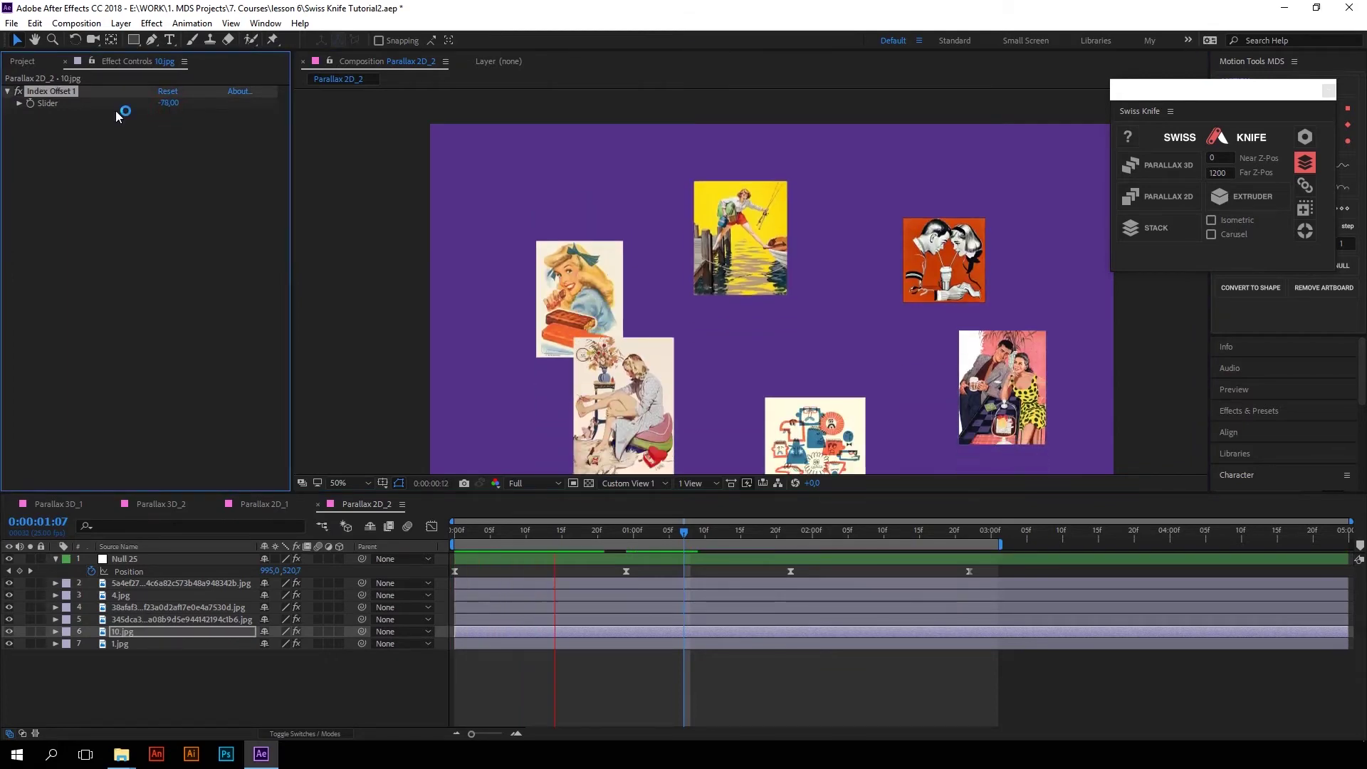
left_click_drag(624, 531, 651, 531)
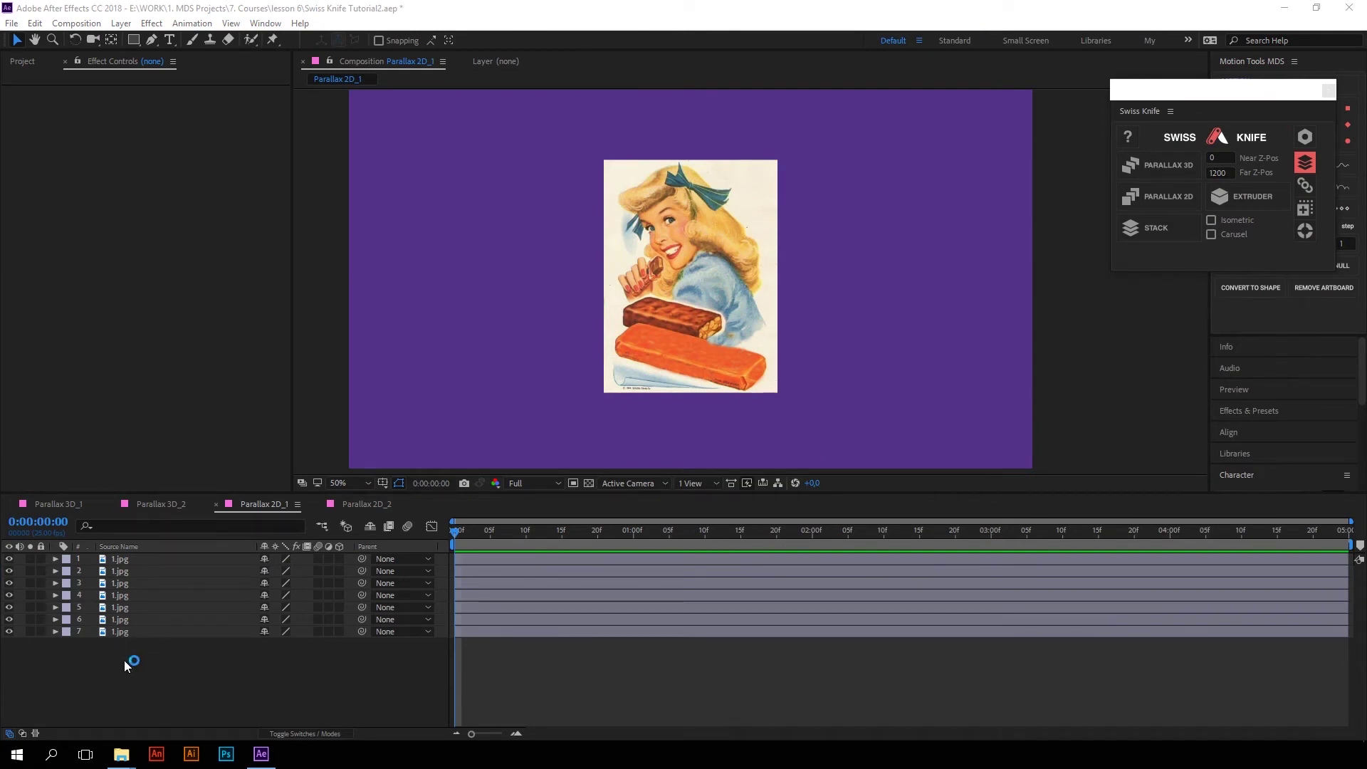
Apply Parallax 2D to all seven 1.jpg copies, enable Parallax, and drag Null 26 diagonally
key("ctrl+a")
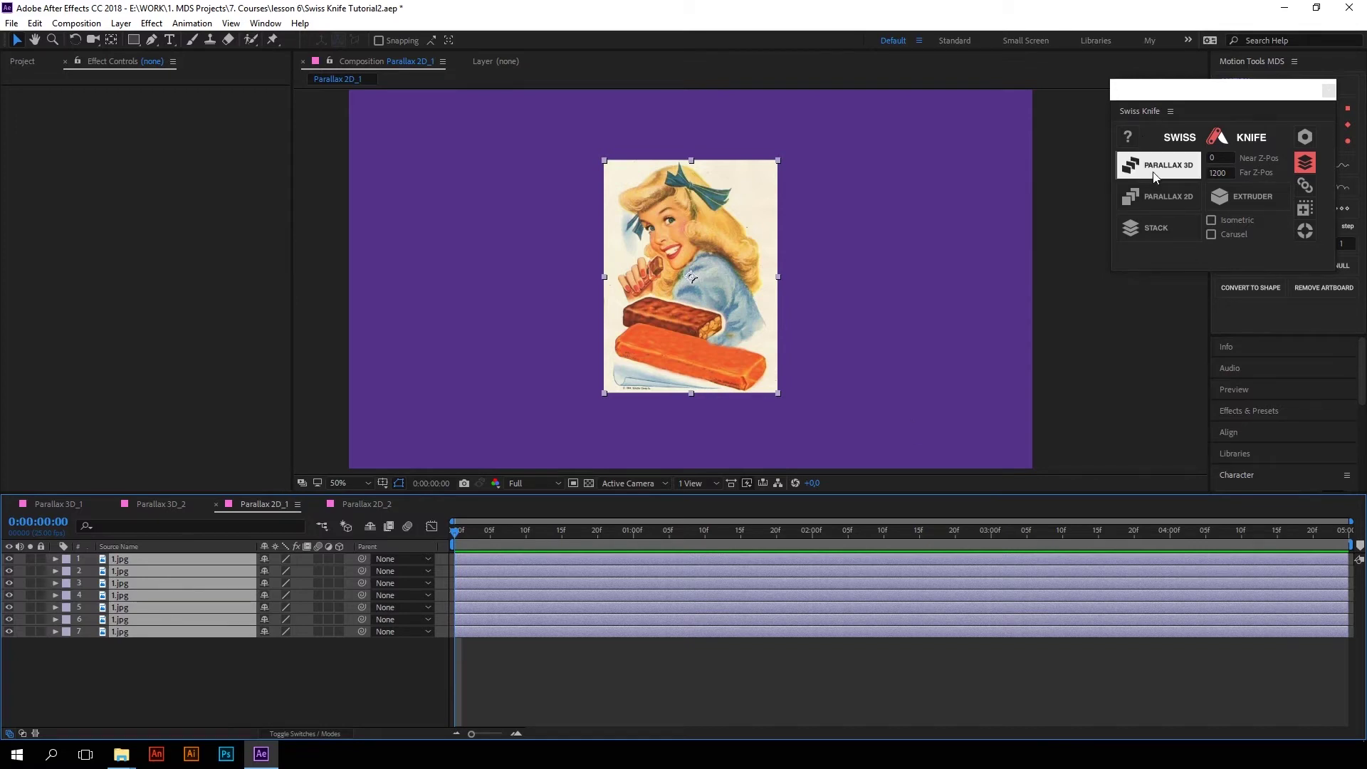
left_click(1157, 195)
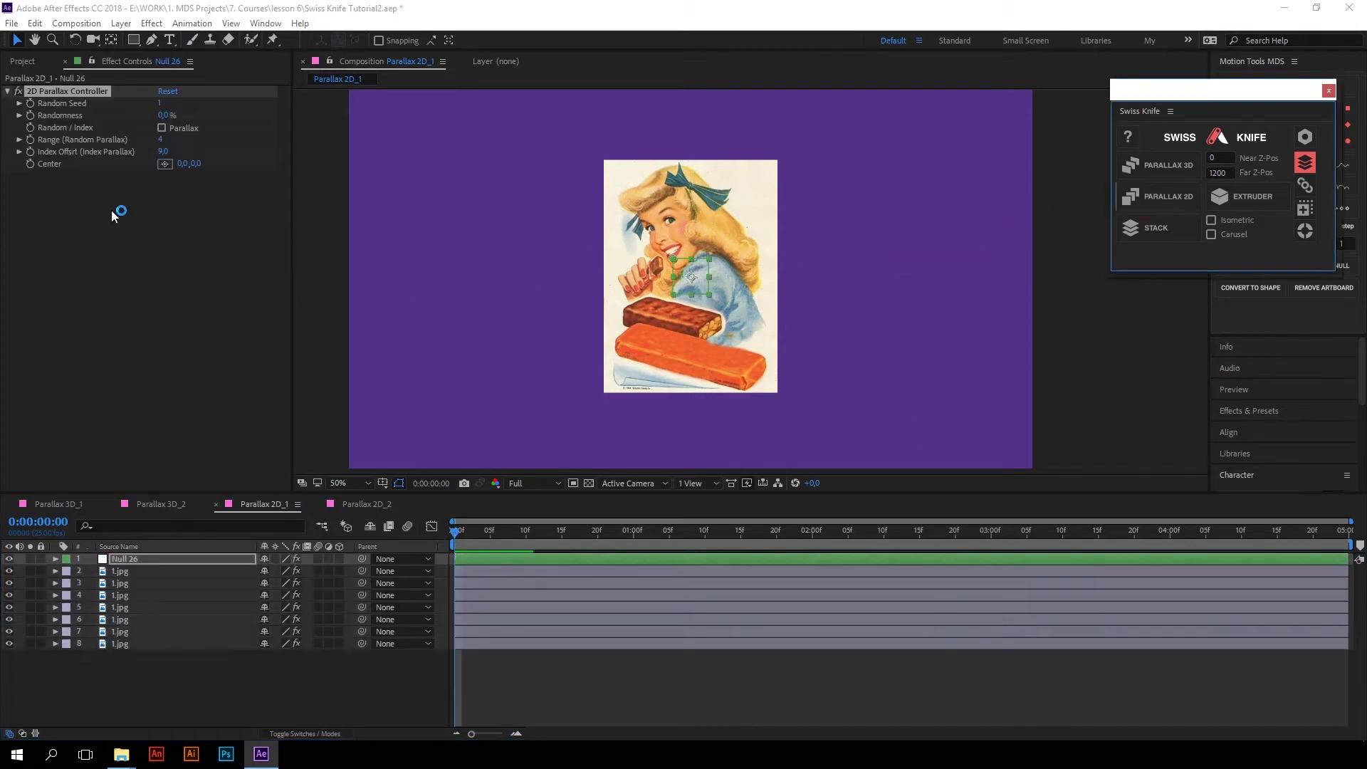
left_click(162, 129)
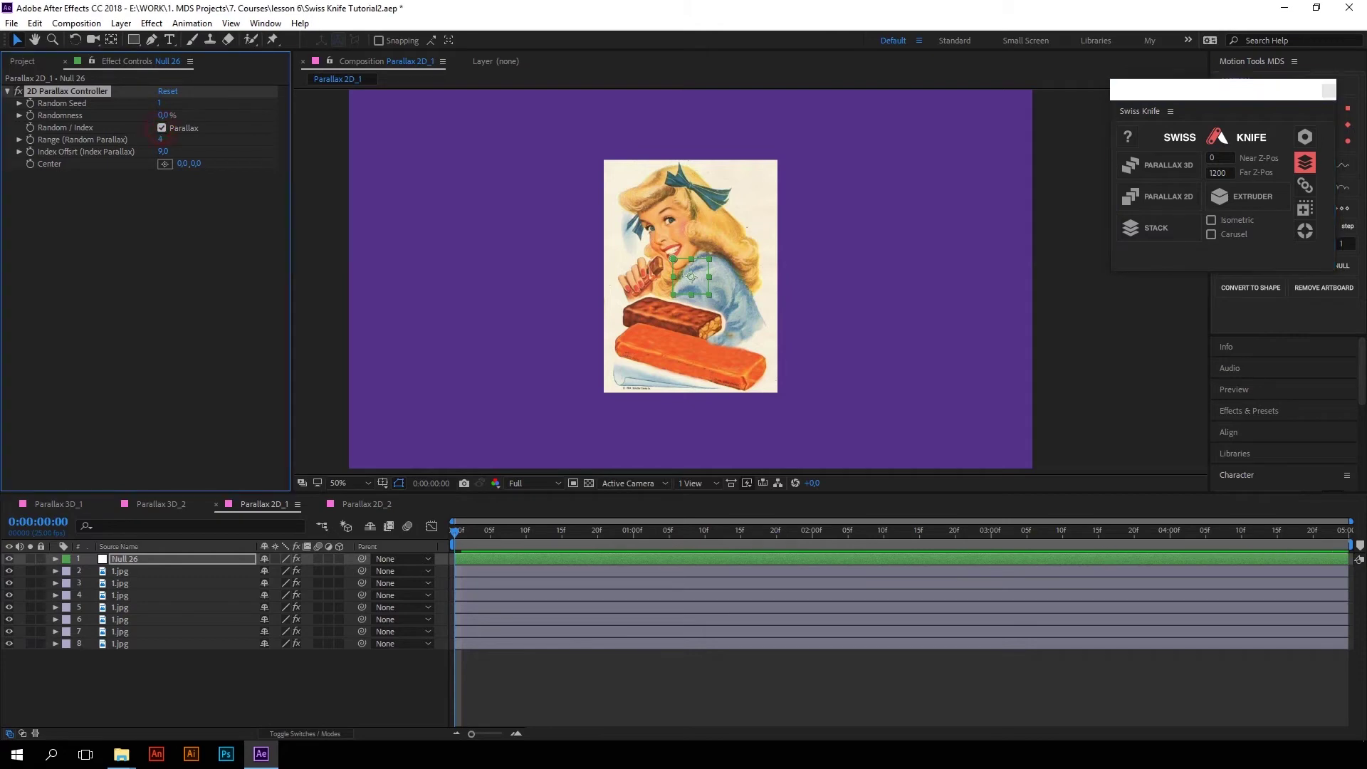
mouse_move(689, 280)
left_mouse_down()
mouse_move(770, 228)
mouse_move(737, 271)
mouse_move(753, 294)
left_mouse_up()
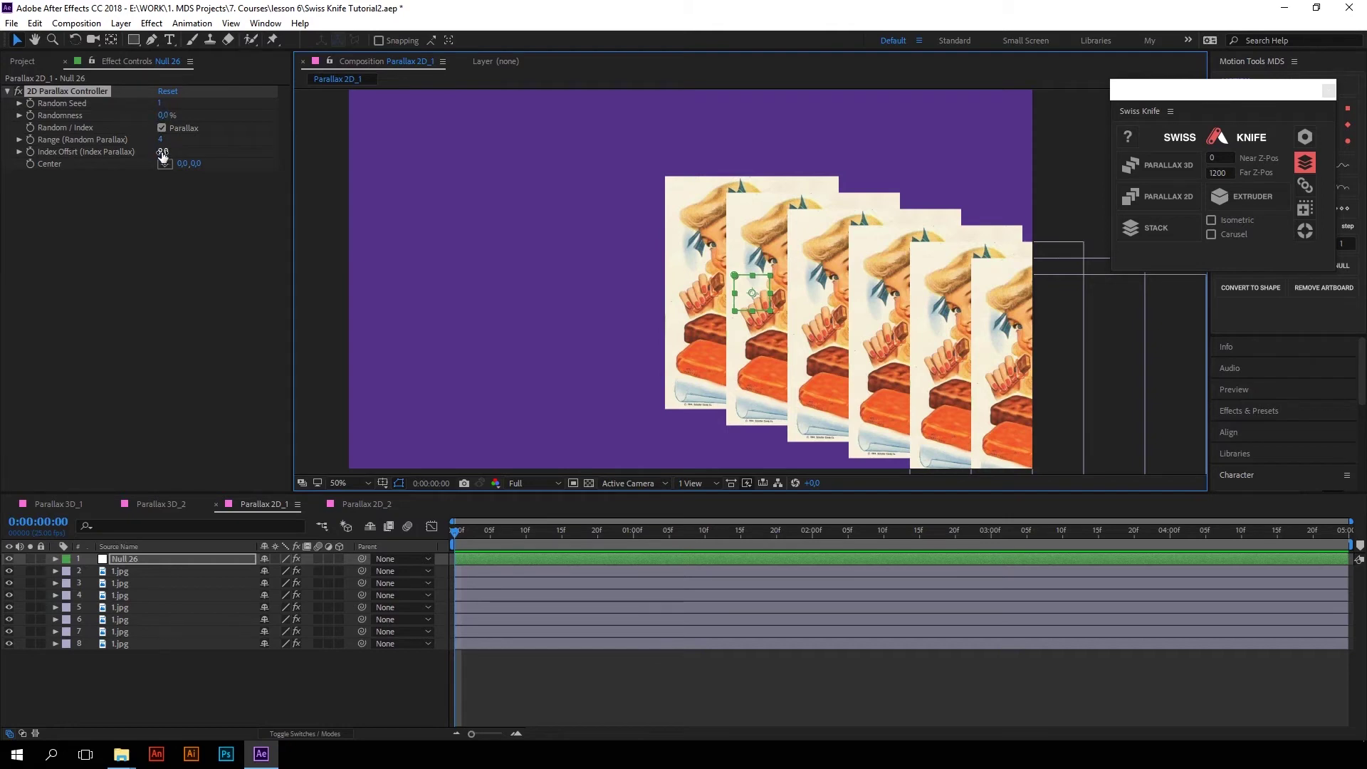
Set the parallax Index Offset to 2 and drag Null 26 to fan the photos toward the upper left
left_click_drag(162, 151, 129, 149)
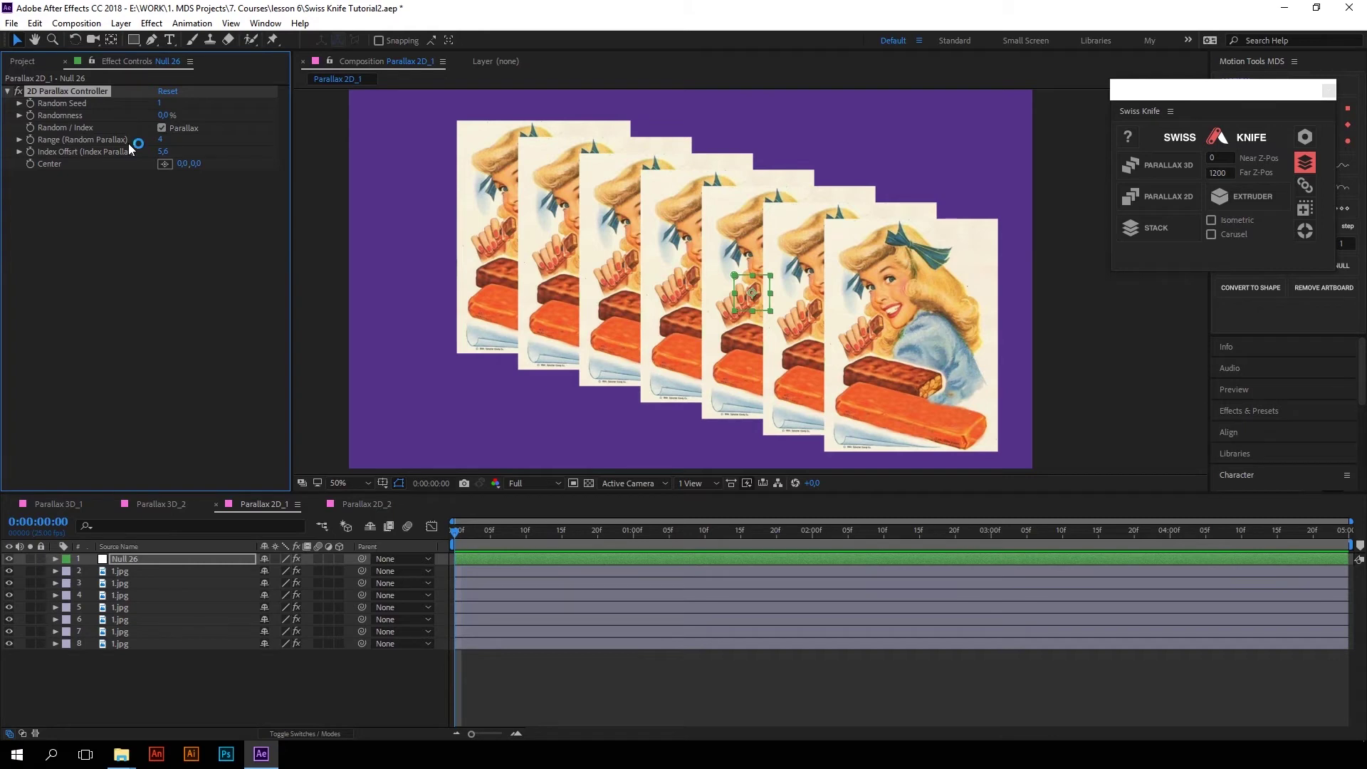
left_click(164, 152)
type("2")
key("Return")
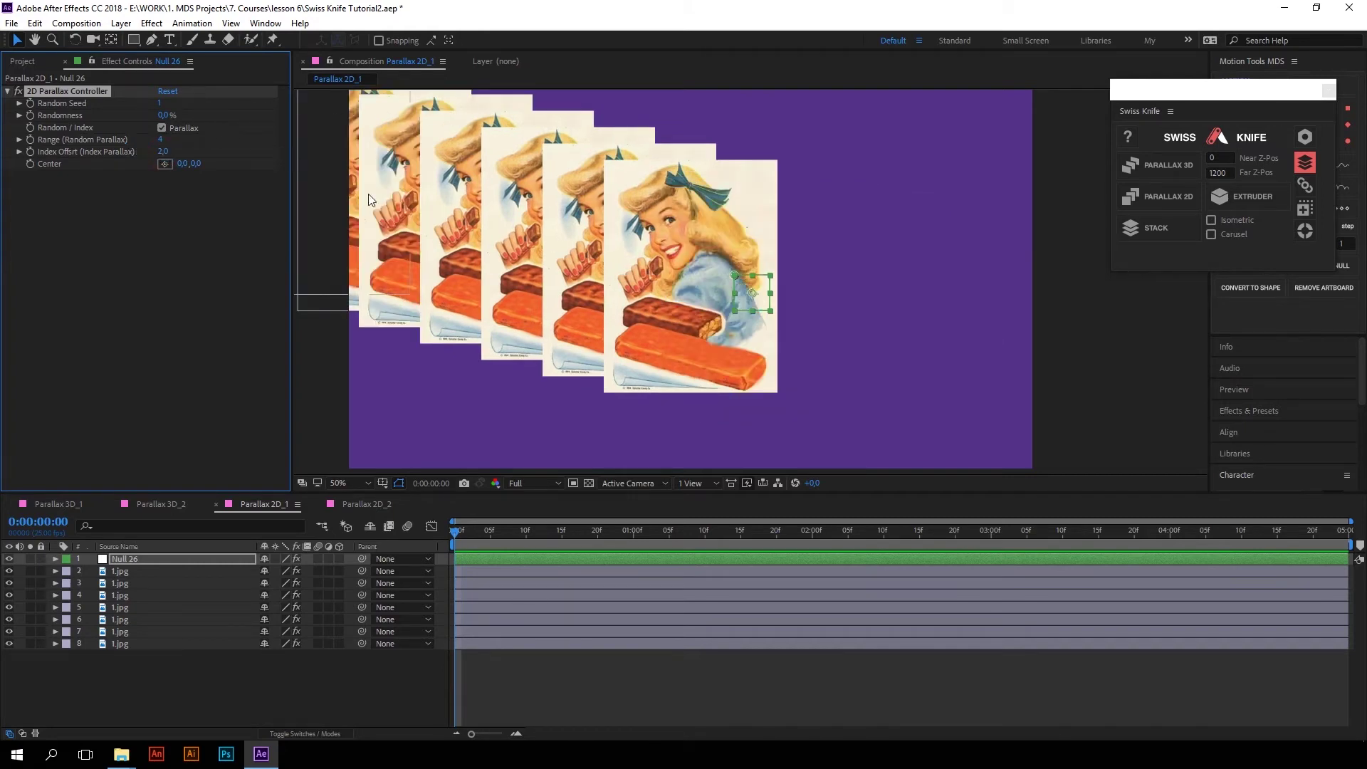
left_click_drag(758, 297, 718, 307)
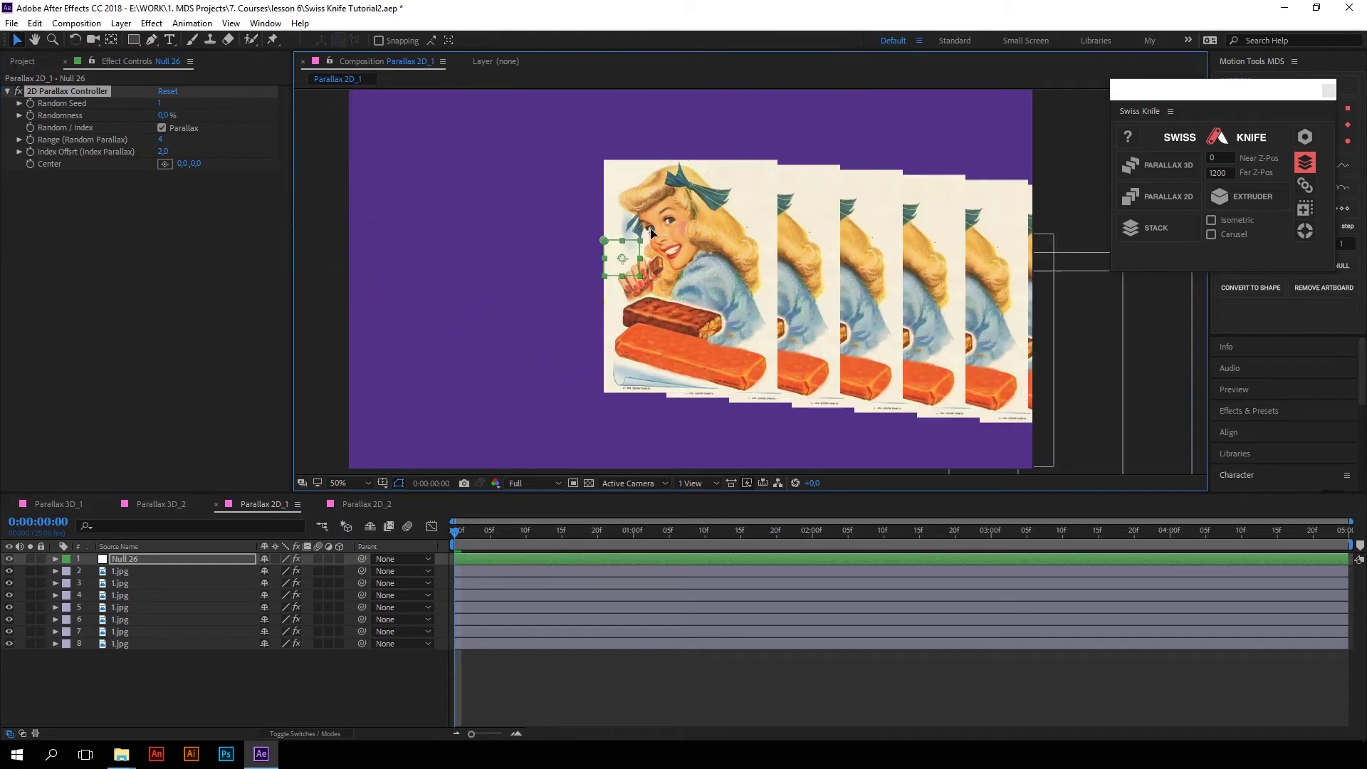
left_click(131, 575)
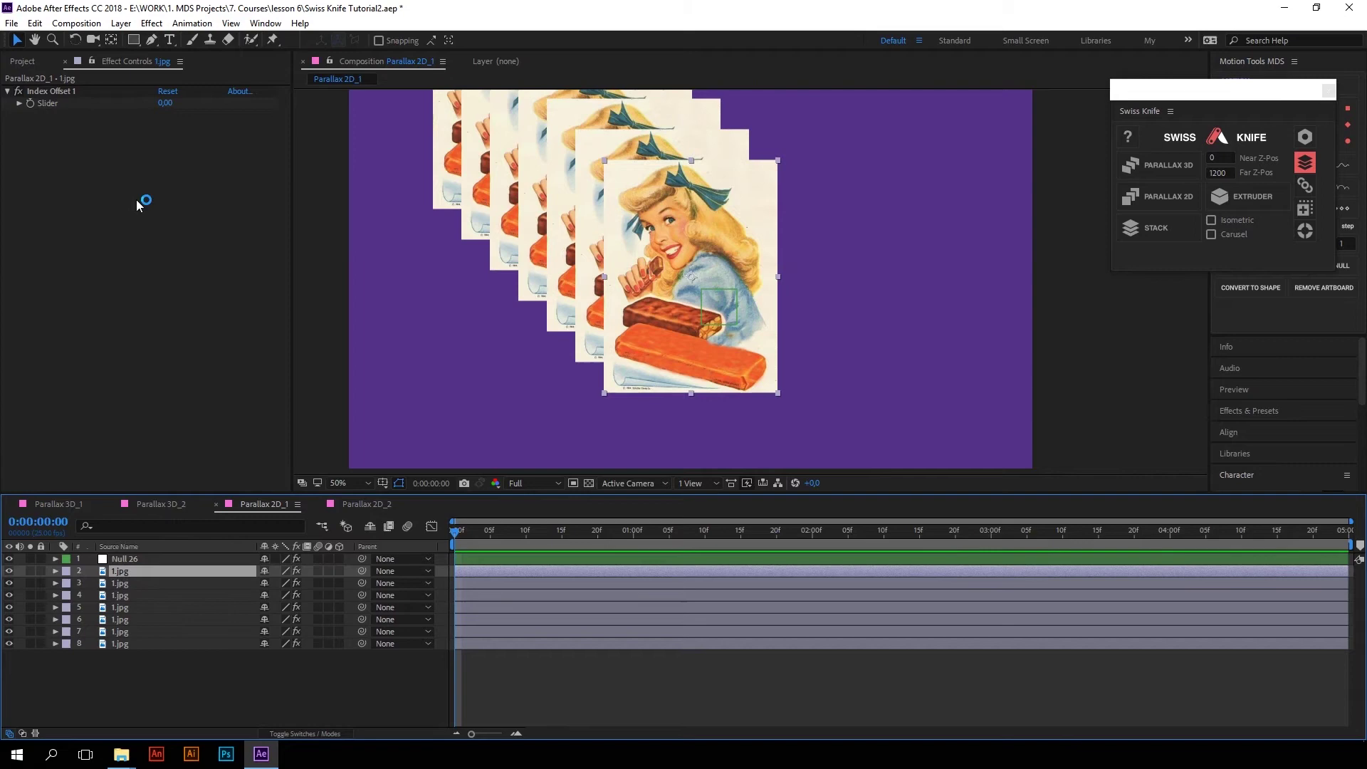
Pick a new Center point on Null 26's 2D Parallax Controller and drag it to reposition the stack
left_click(130, 559)
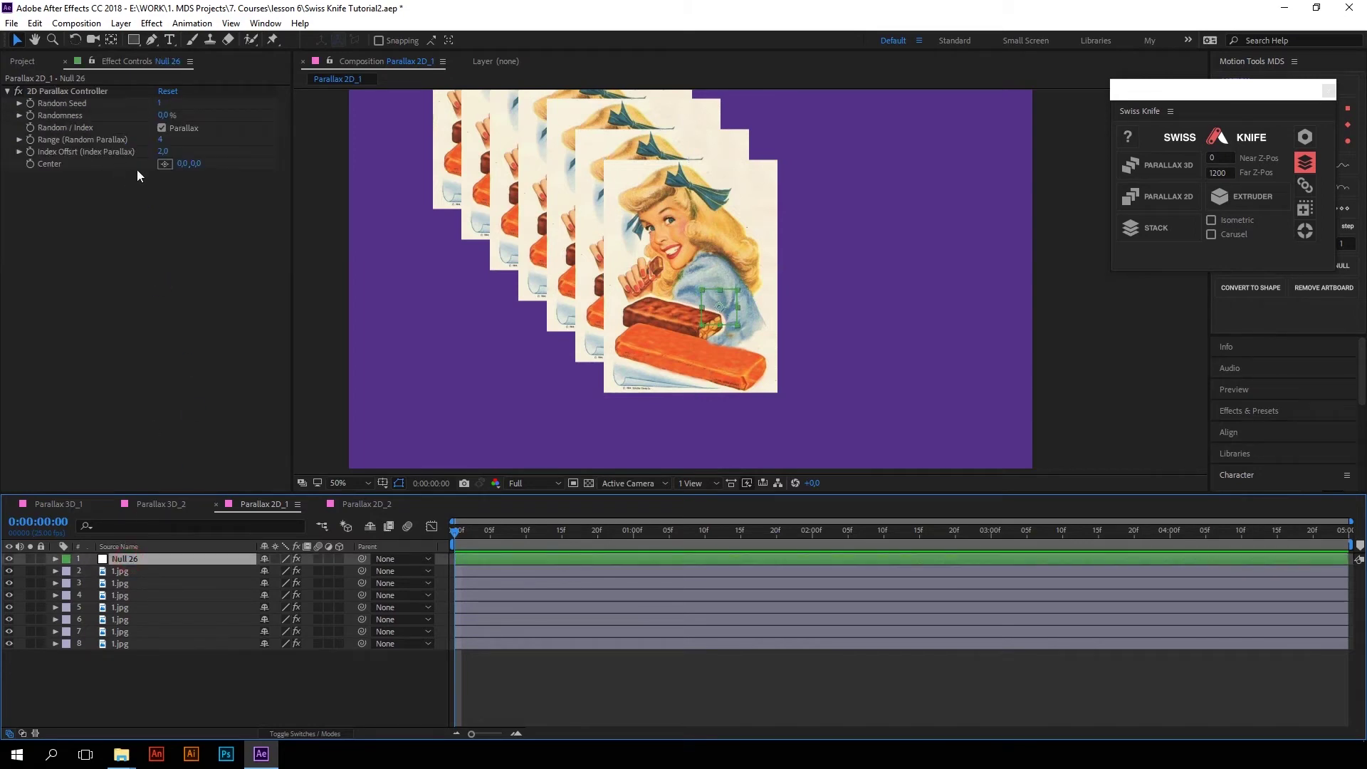
left_click(164, 163)
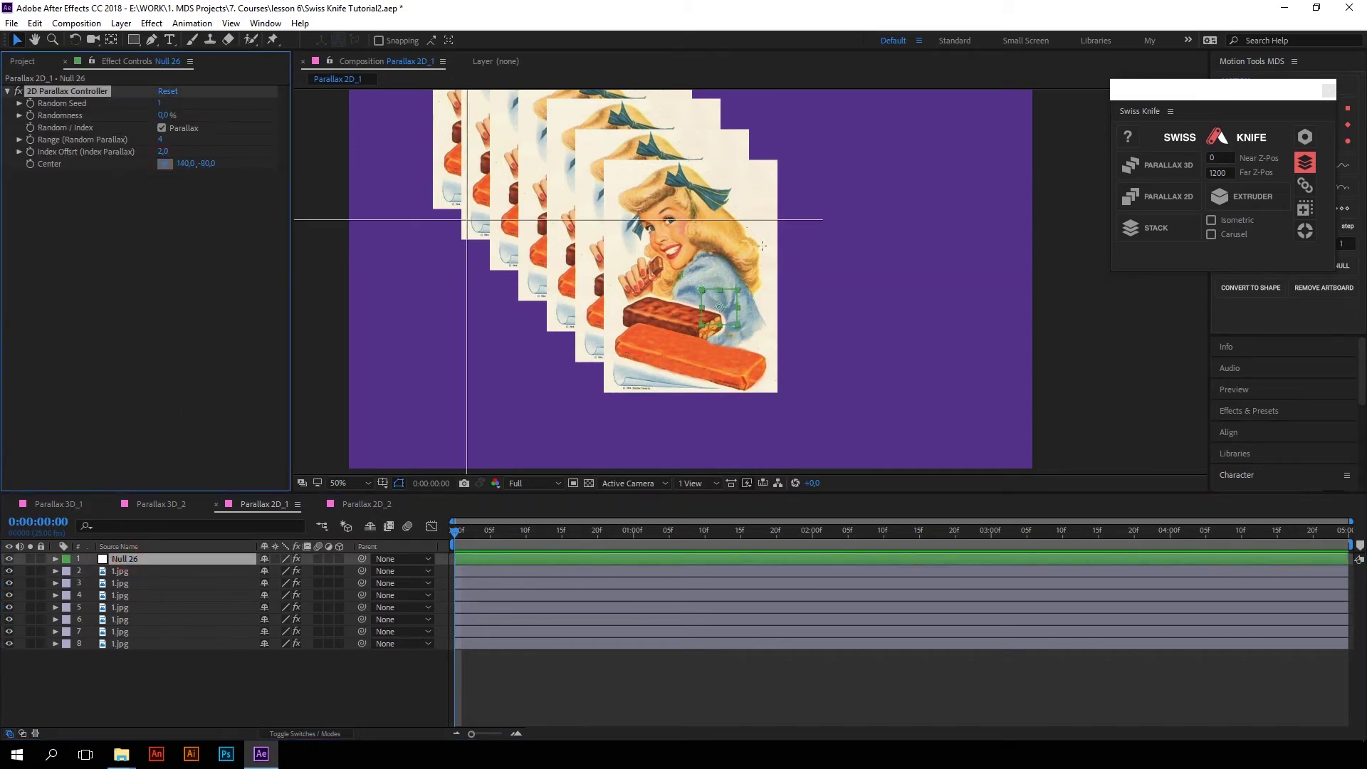
left_click(844, 255)
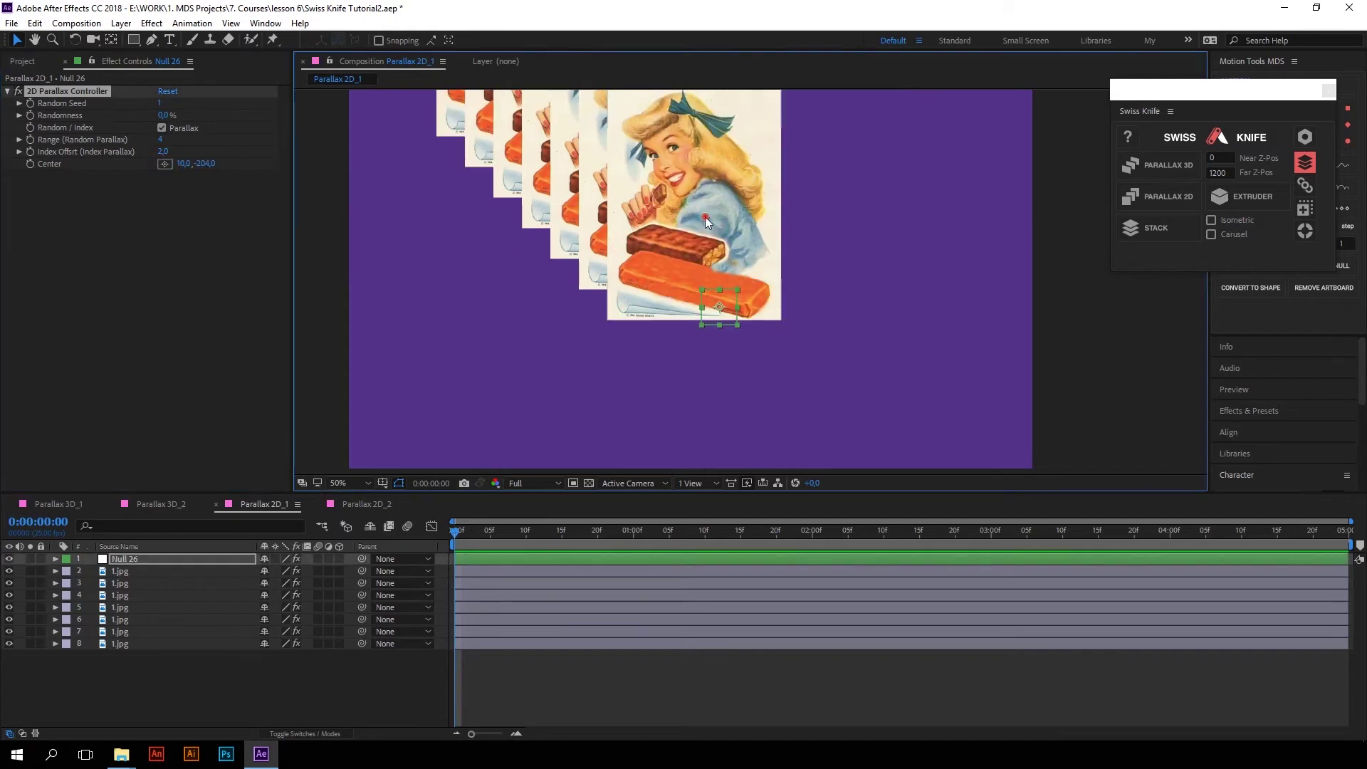
left_click_drag(912, 303, 753, 228)
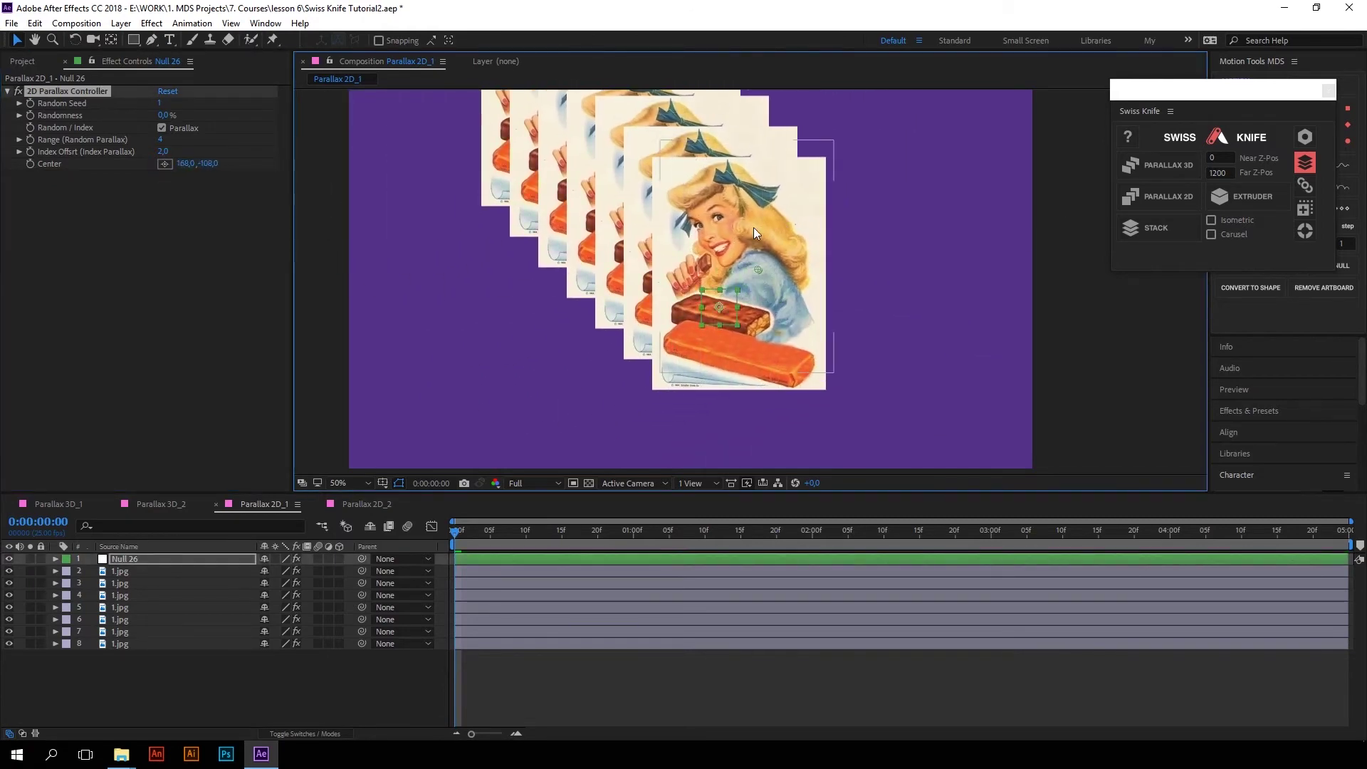
left_click(133, 584)
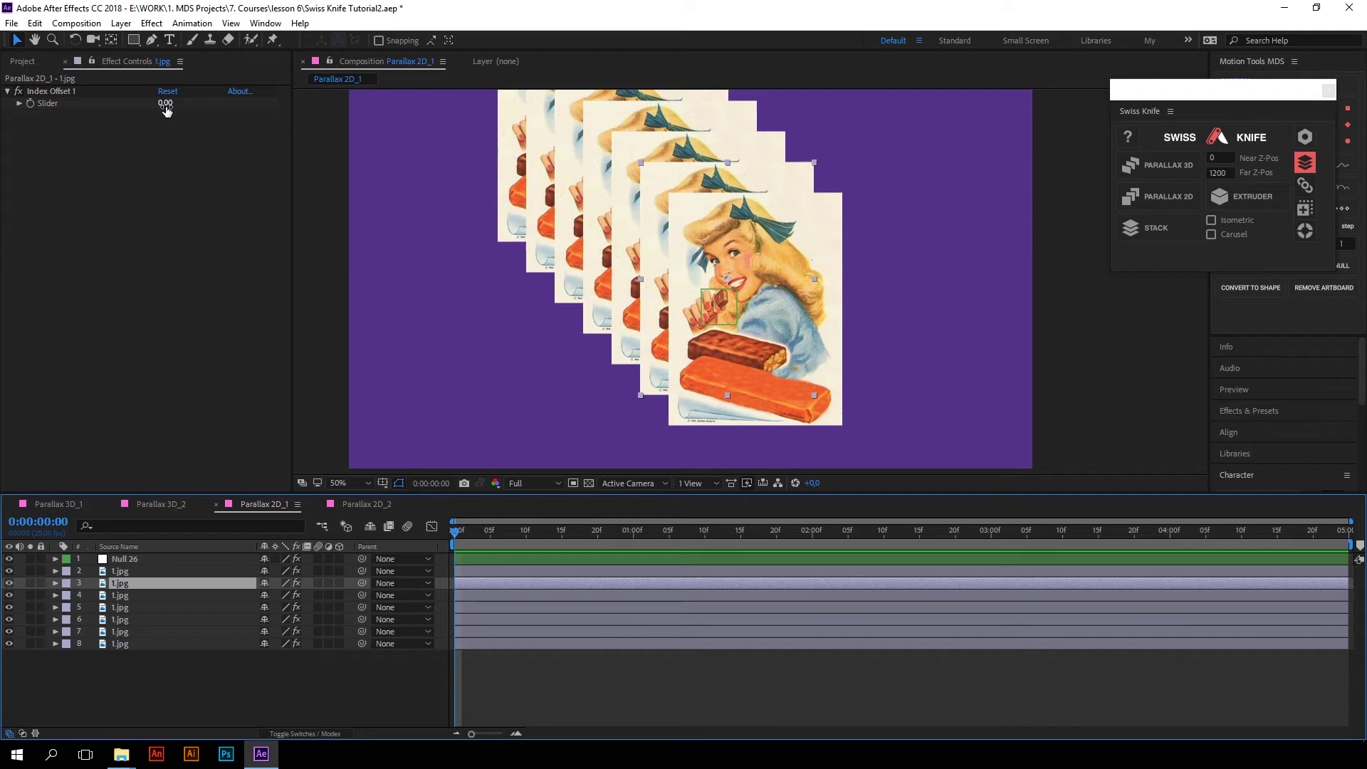
Drag the seventh, back-most photo left, then drag Null 26 to spread the stack horizontally
left_click(129, 618)
left_click(191, 645)
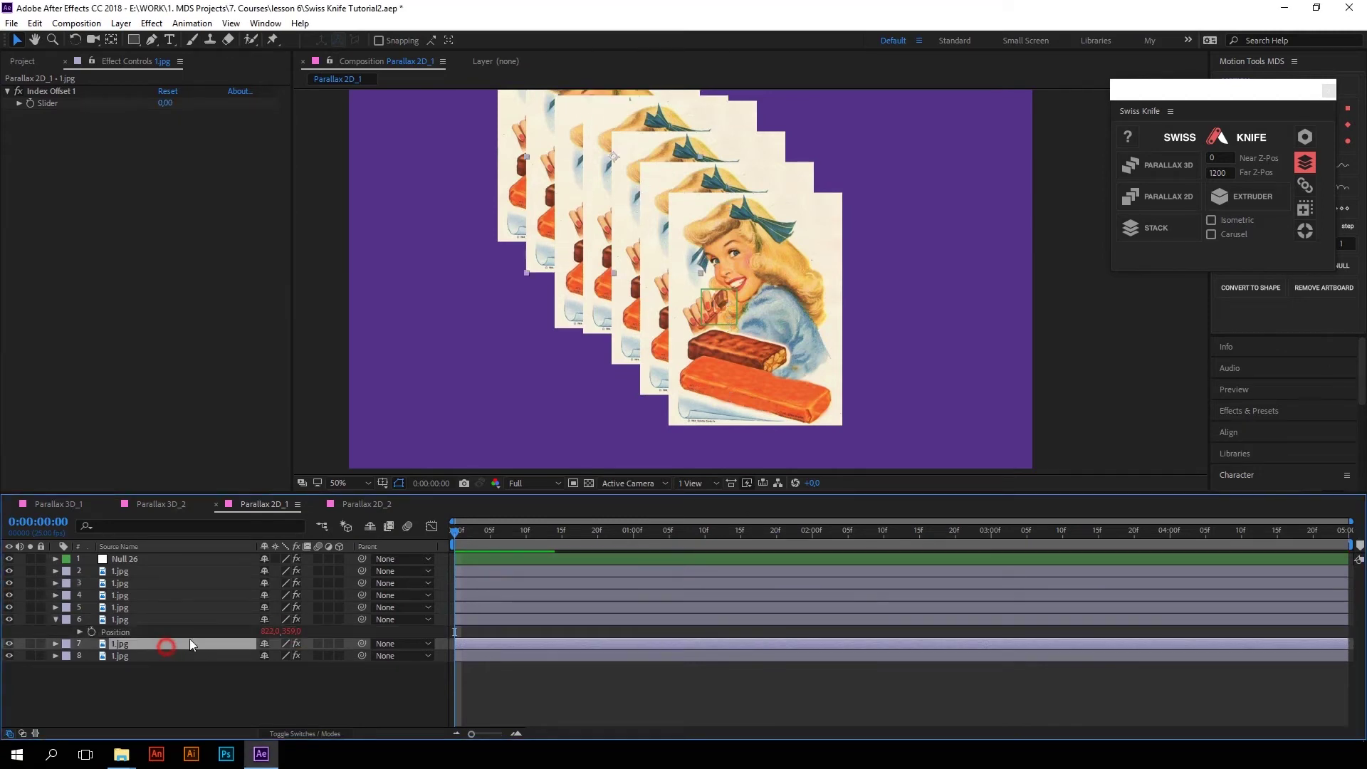
left_click(571, 163)
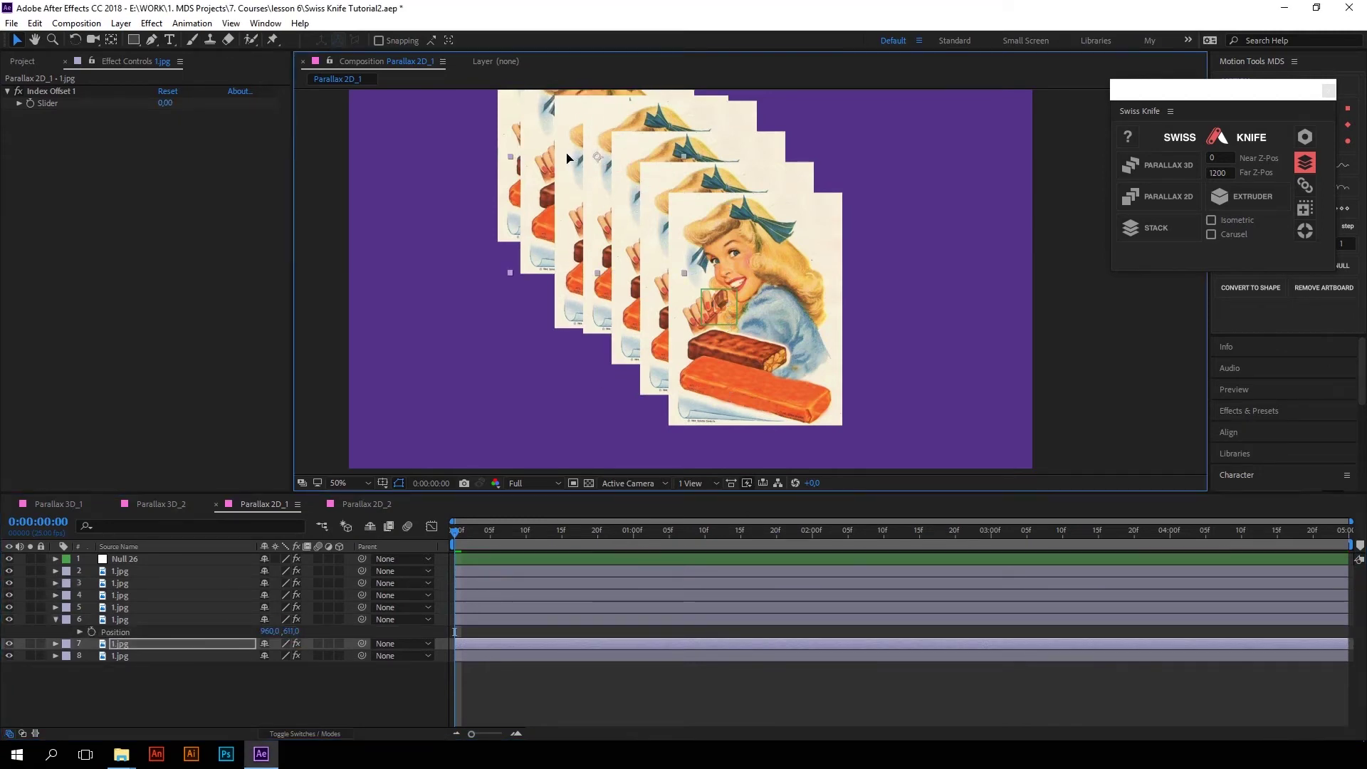
left_click_drag(571, 162, 538, 161)
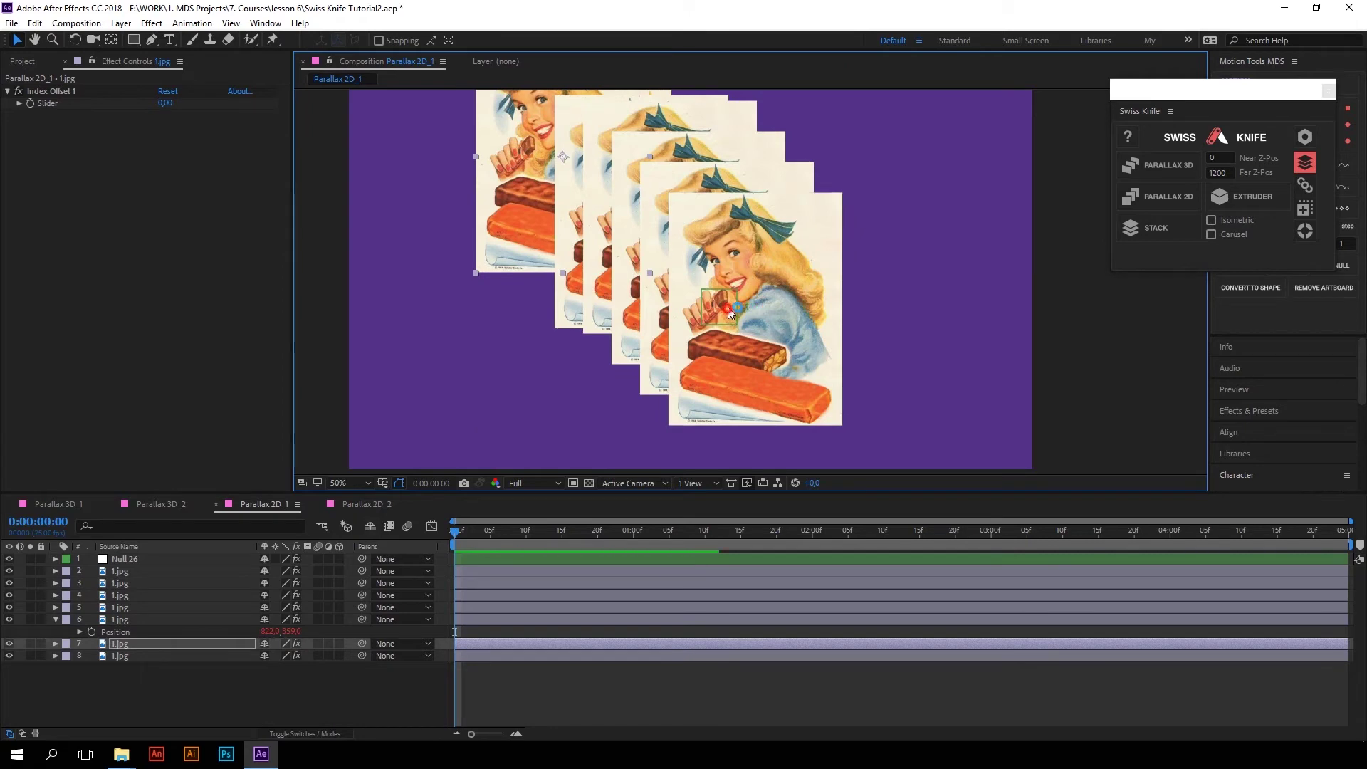
left_click_drag(729, 313, 798, 316)
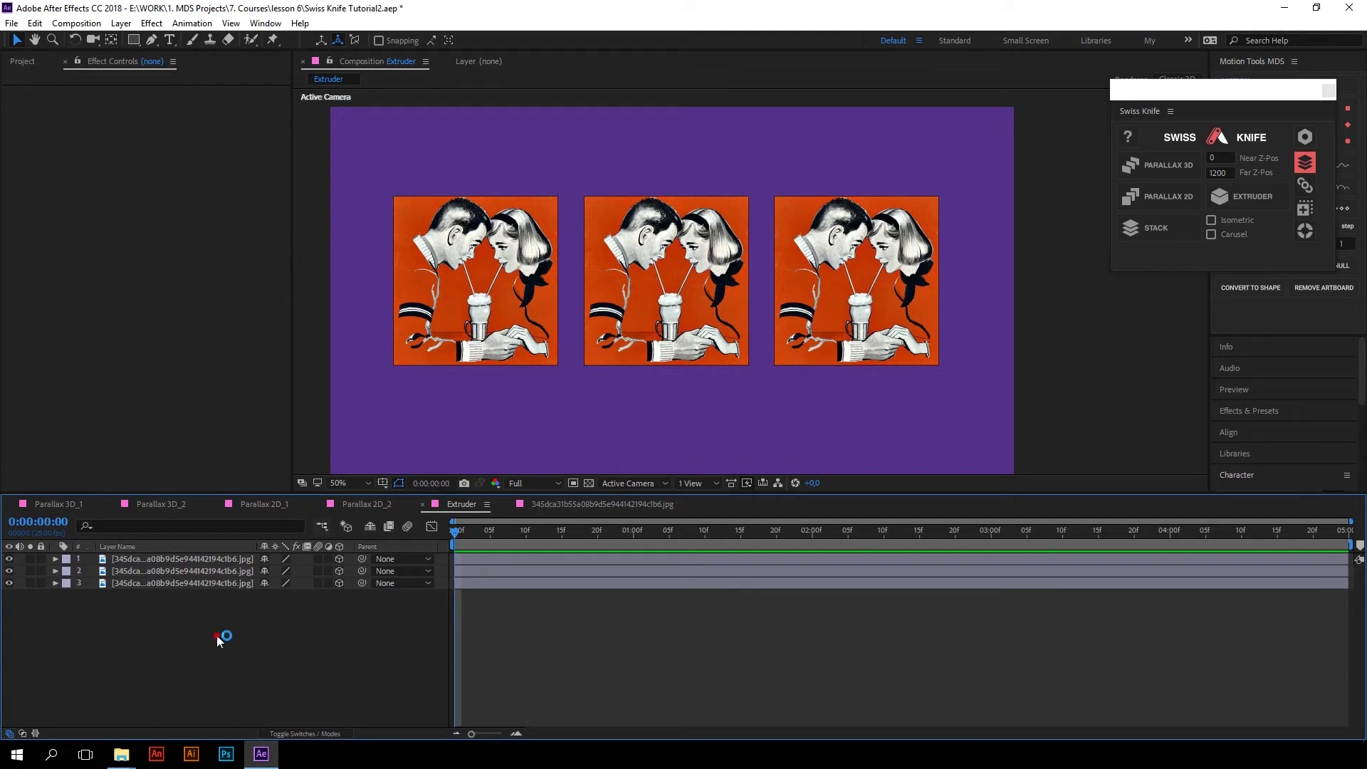
Extrude all three milkshake images into 3D boxes with Swiss Knife's Extruder
key("ctrl+a")
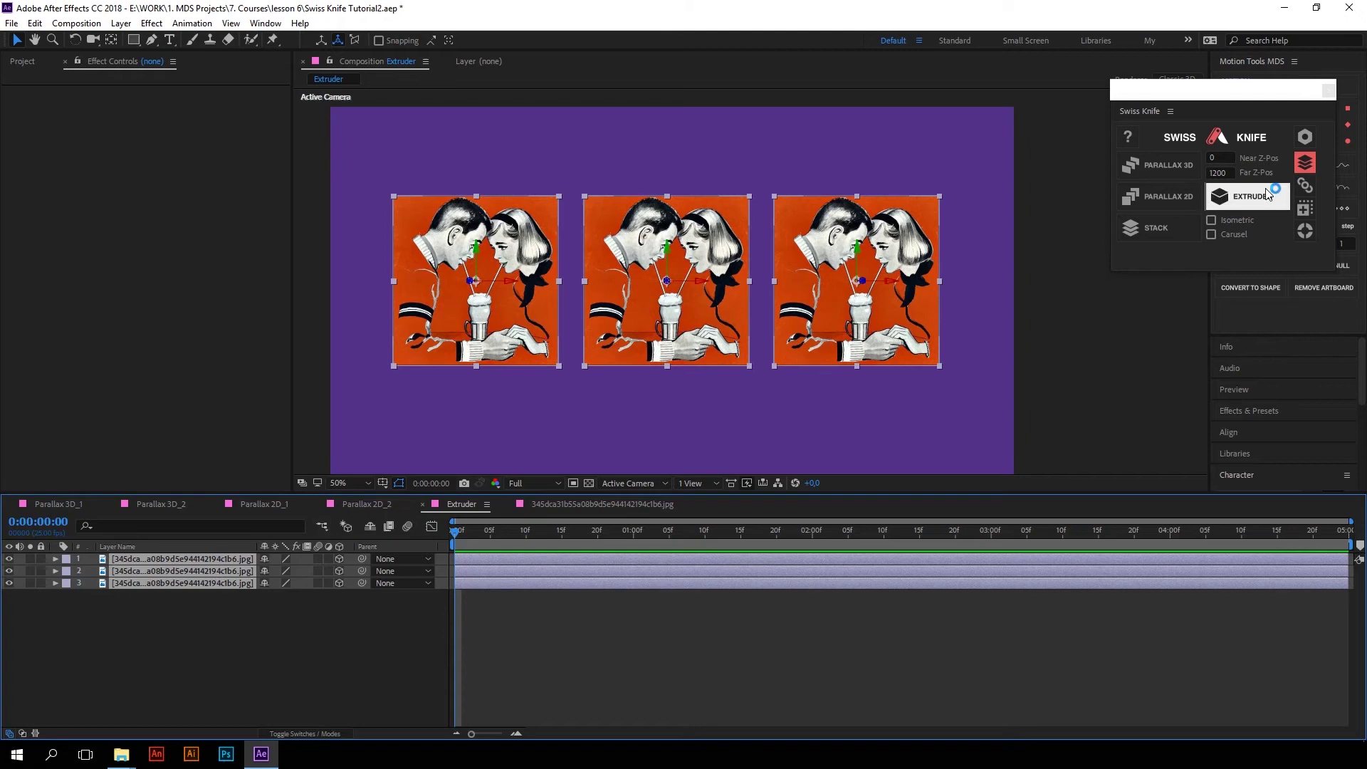
left_click(1254, 196)
left_click(680, 281)
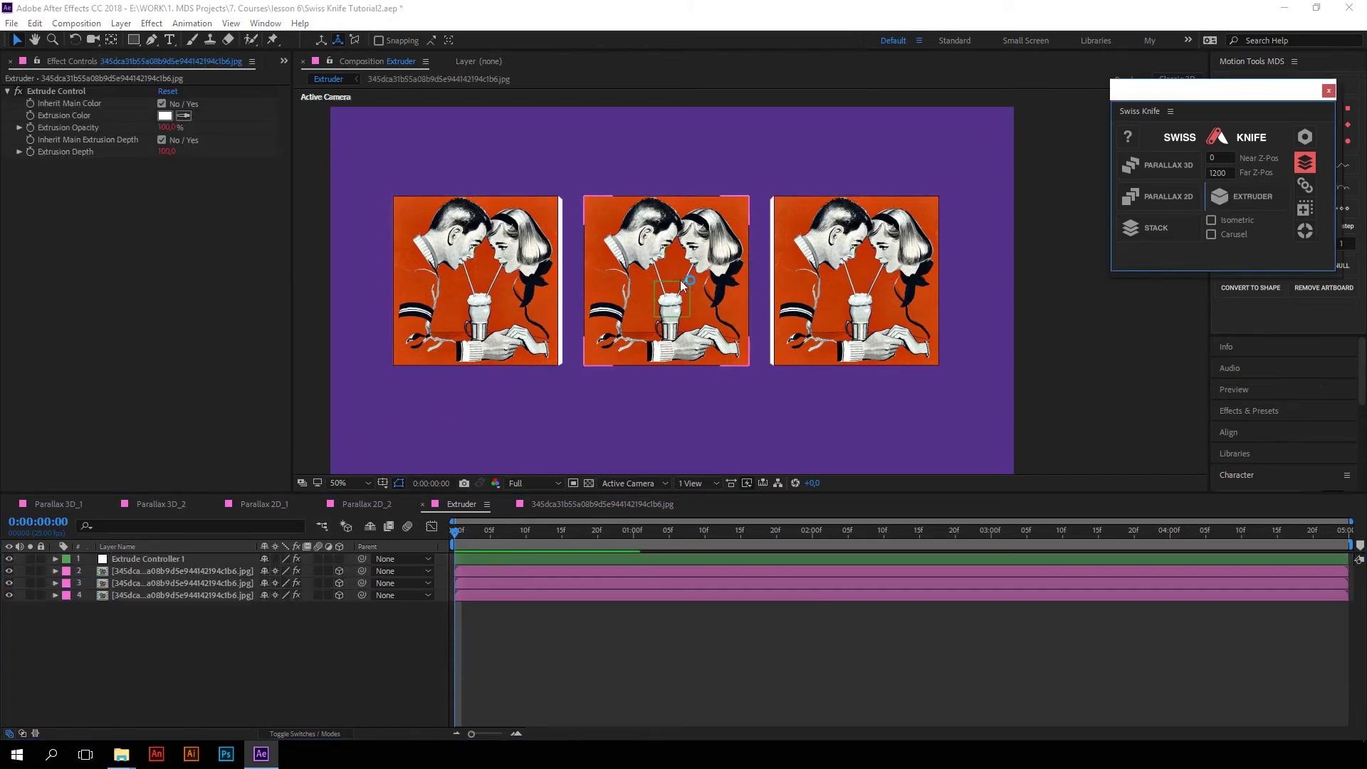
left_click(681, 280)
Turn the middle, left and right boxes to different Y Rotation angles so their sides show
key("r")
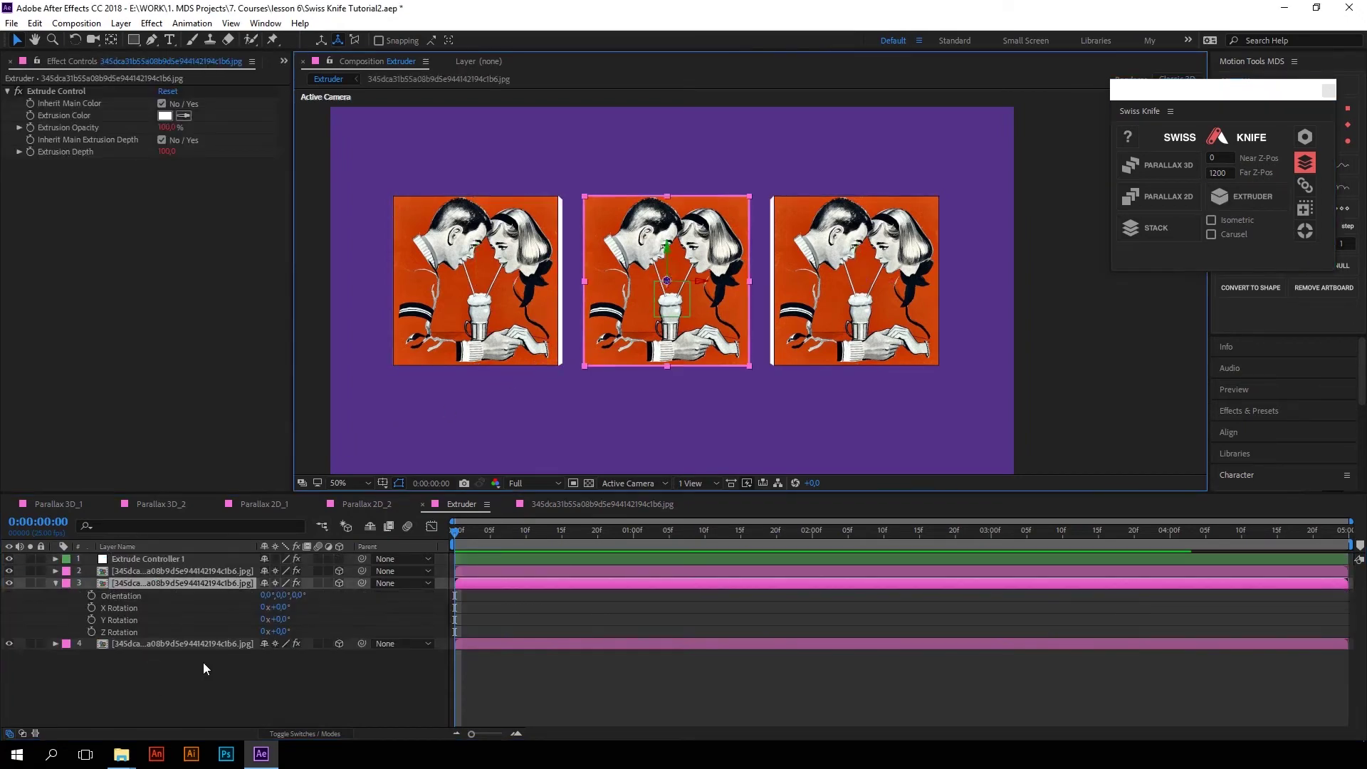
left_click_drag(275, 620, 256, 619)
left_click(182, 643)
key("r")
left_click_drag(276, 679, 230, 680)
left_click(182, 571)
key("r")
mouse_move(276, 607)
left_mouse_down()
mouse_move(251, 607)
mouse_move(287, 607)
left_mouse_up()
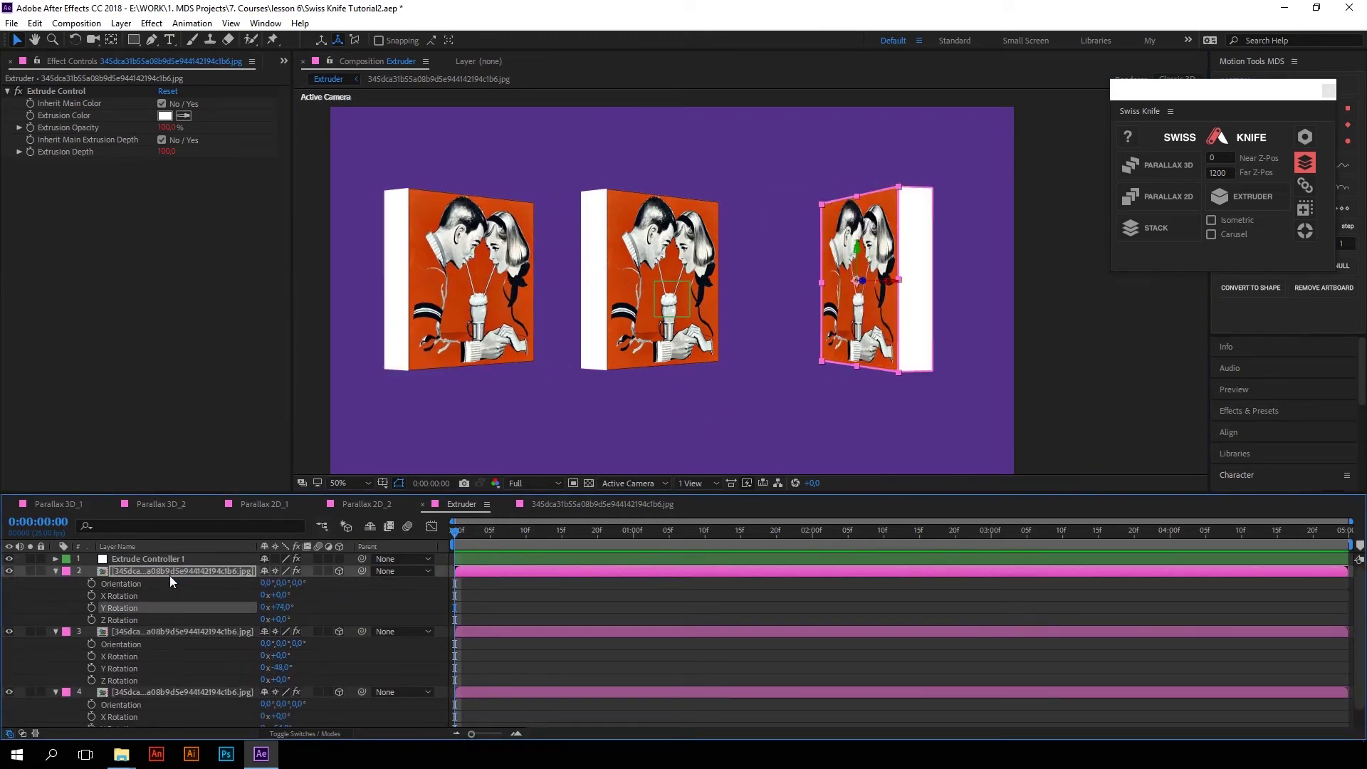
left_click(153, 559)
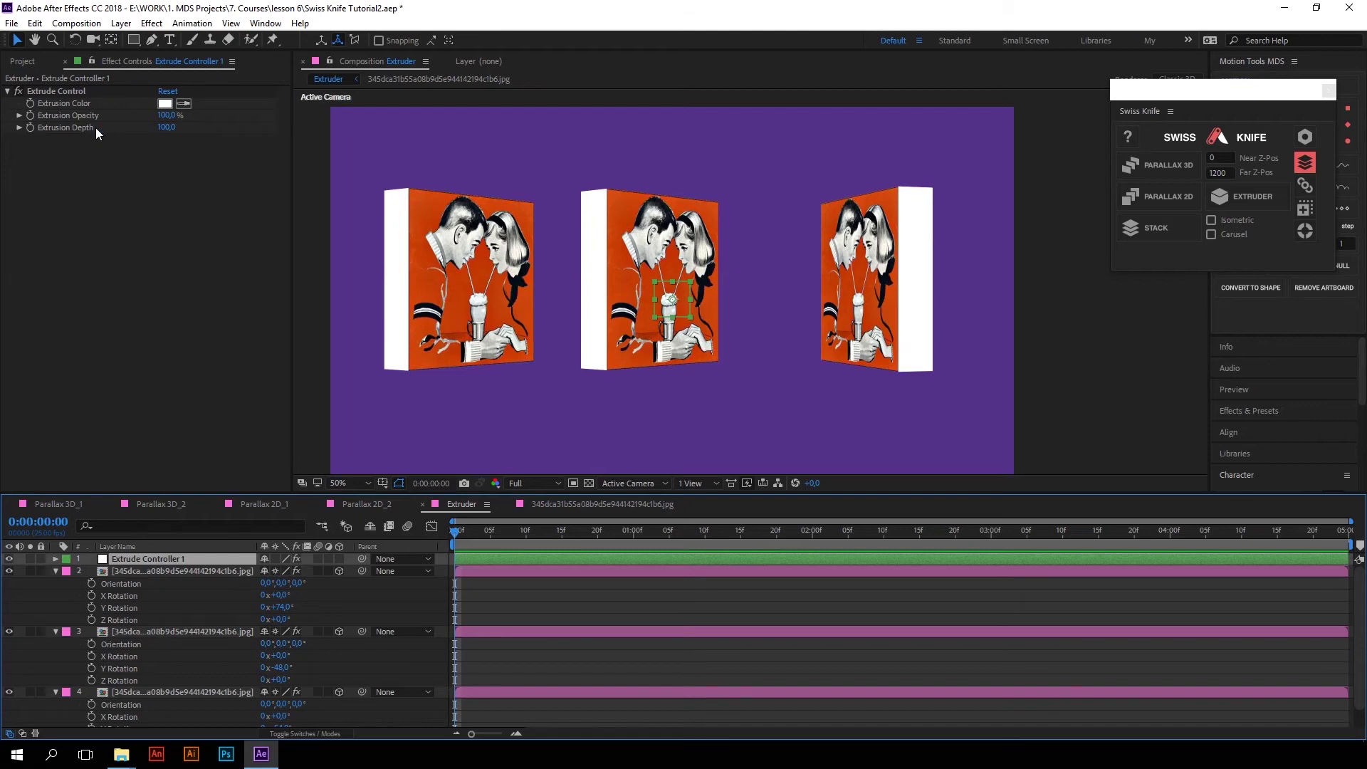
Change Extrude Controller 1's Extrusion Color to yellow
left_click(147, 166)
left_click(165, 106)
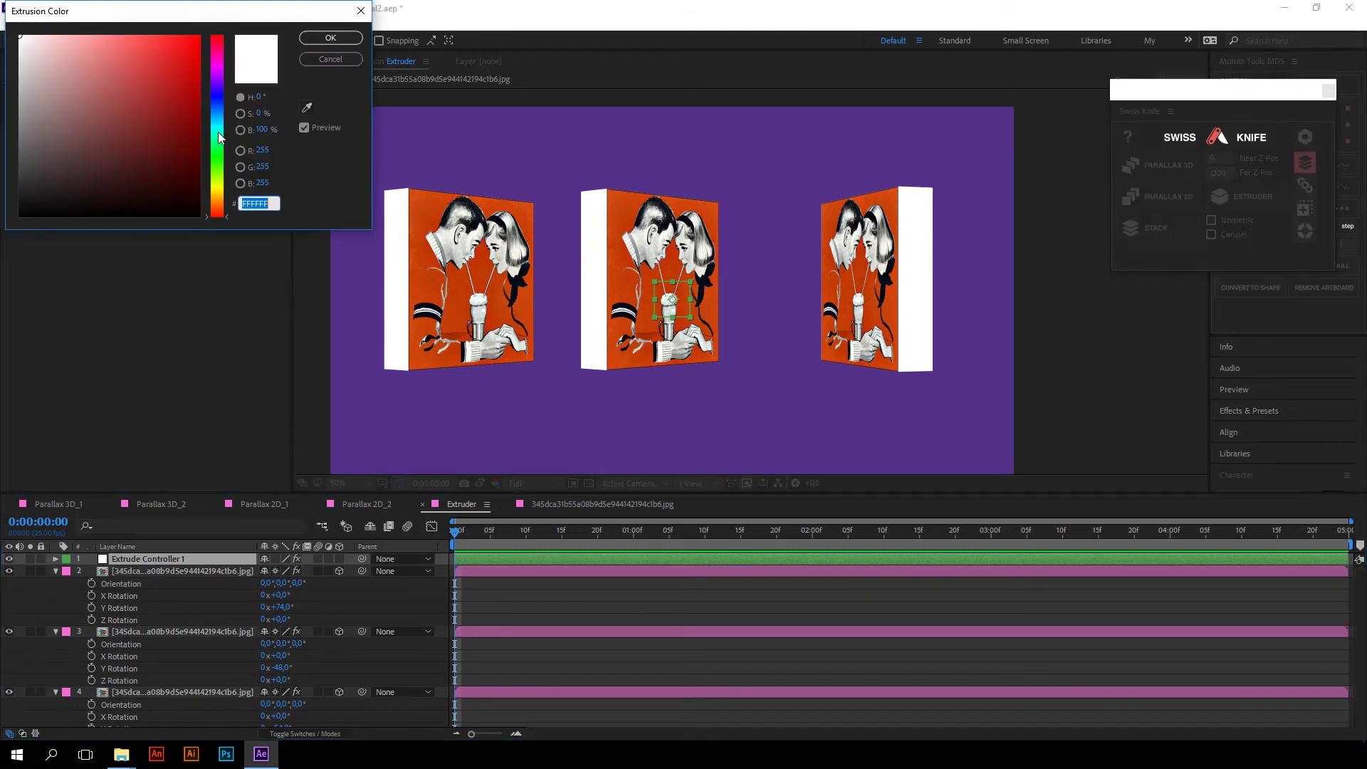
left_click(217, 191)
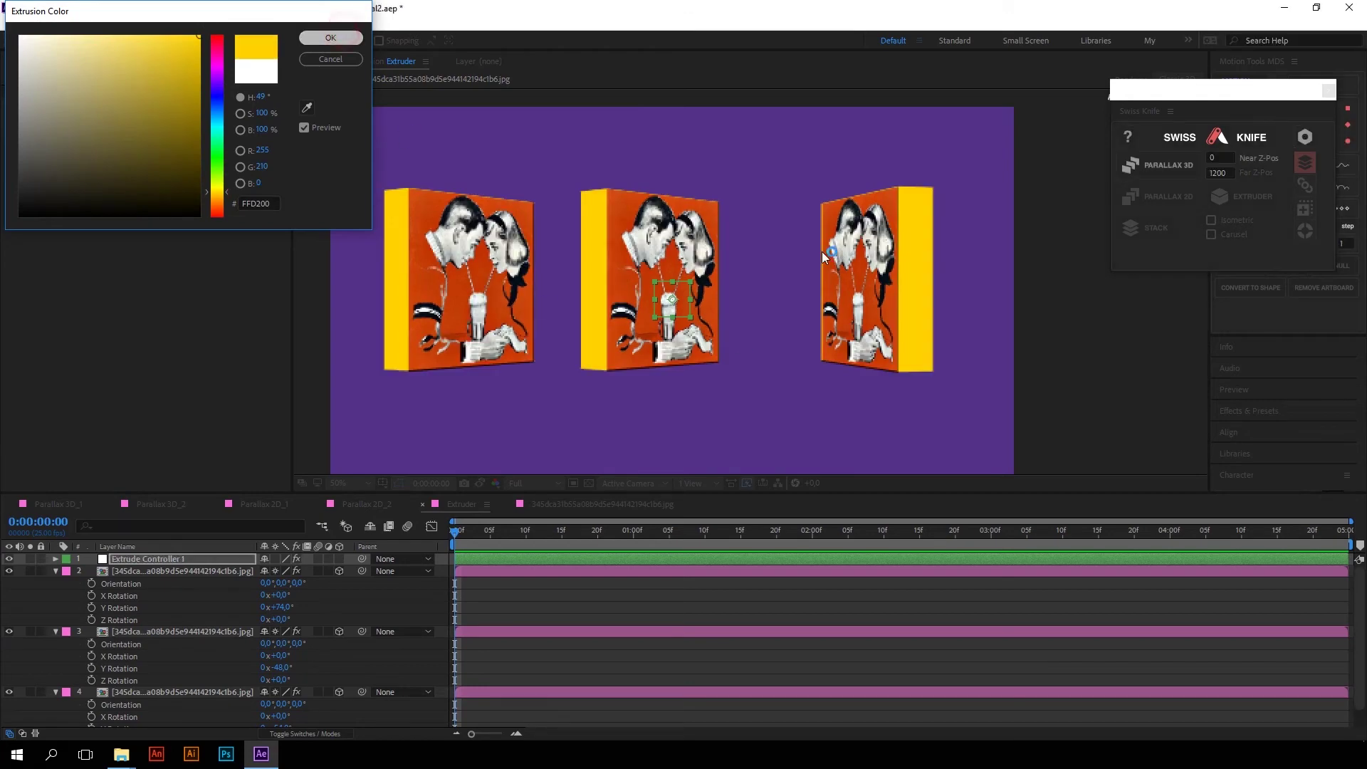
left_click(329, 39)
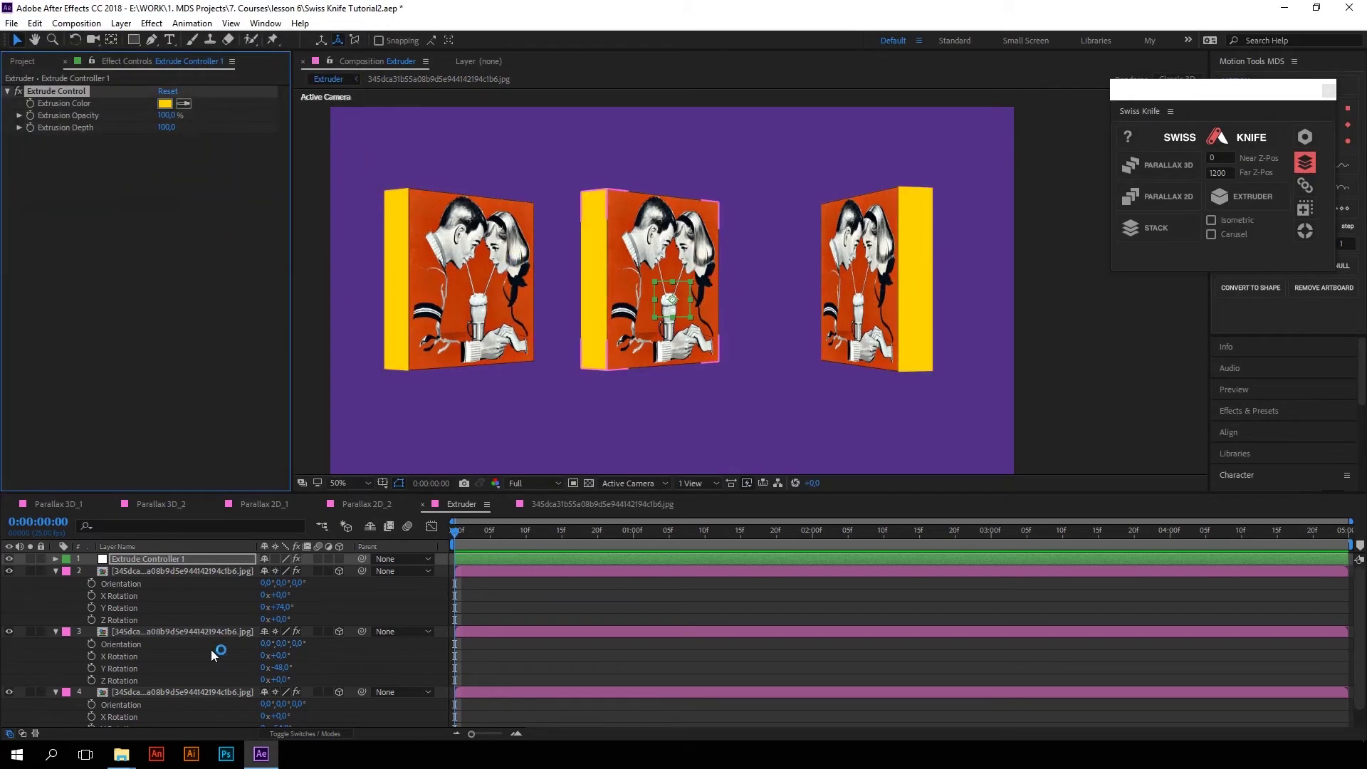
left_click(217, 633)
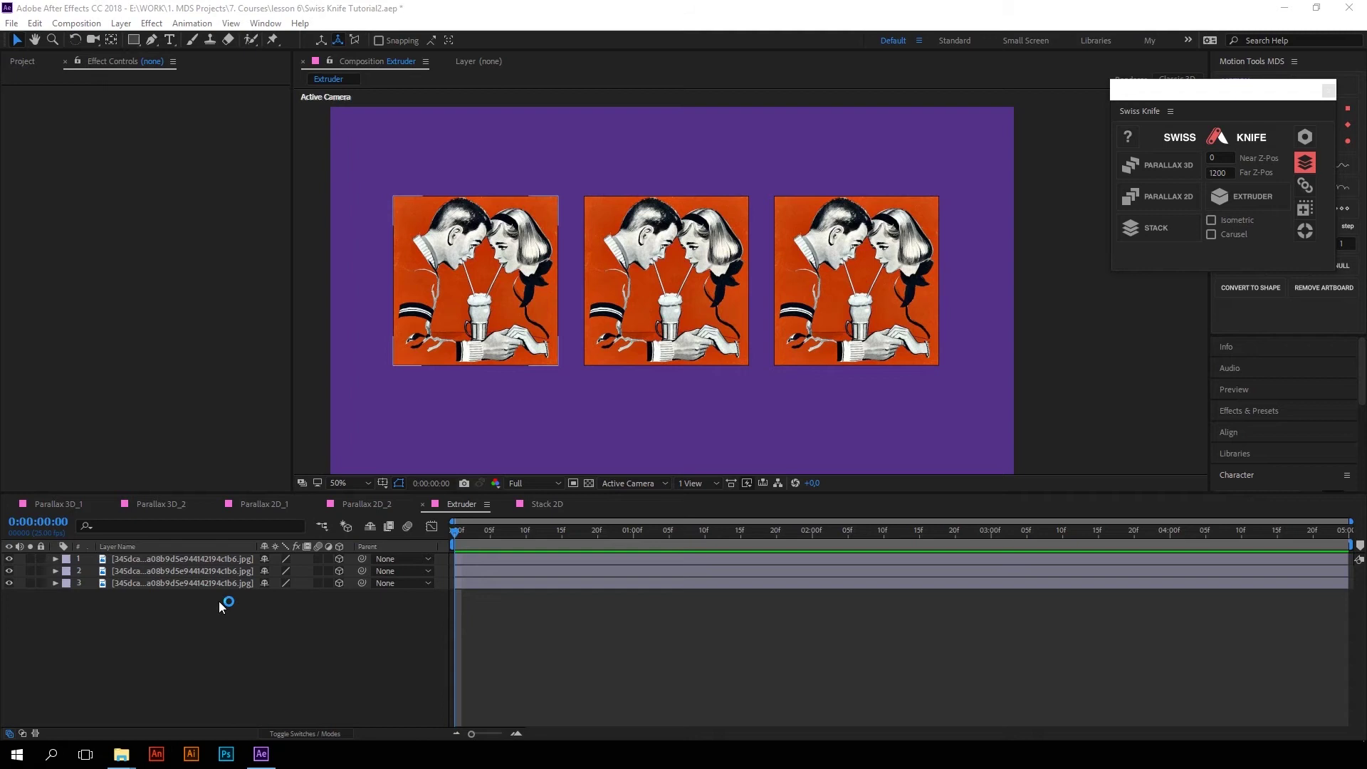
Re-extrude all three photo layers and rotate them to about -147° on Y
left_click_drag(239, 614, 233, 555)
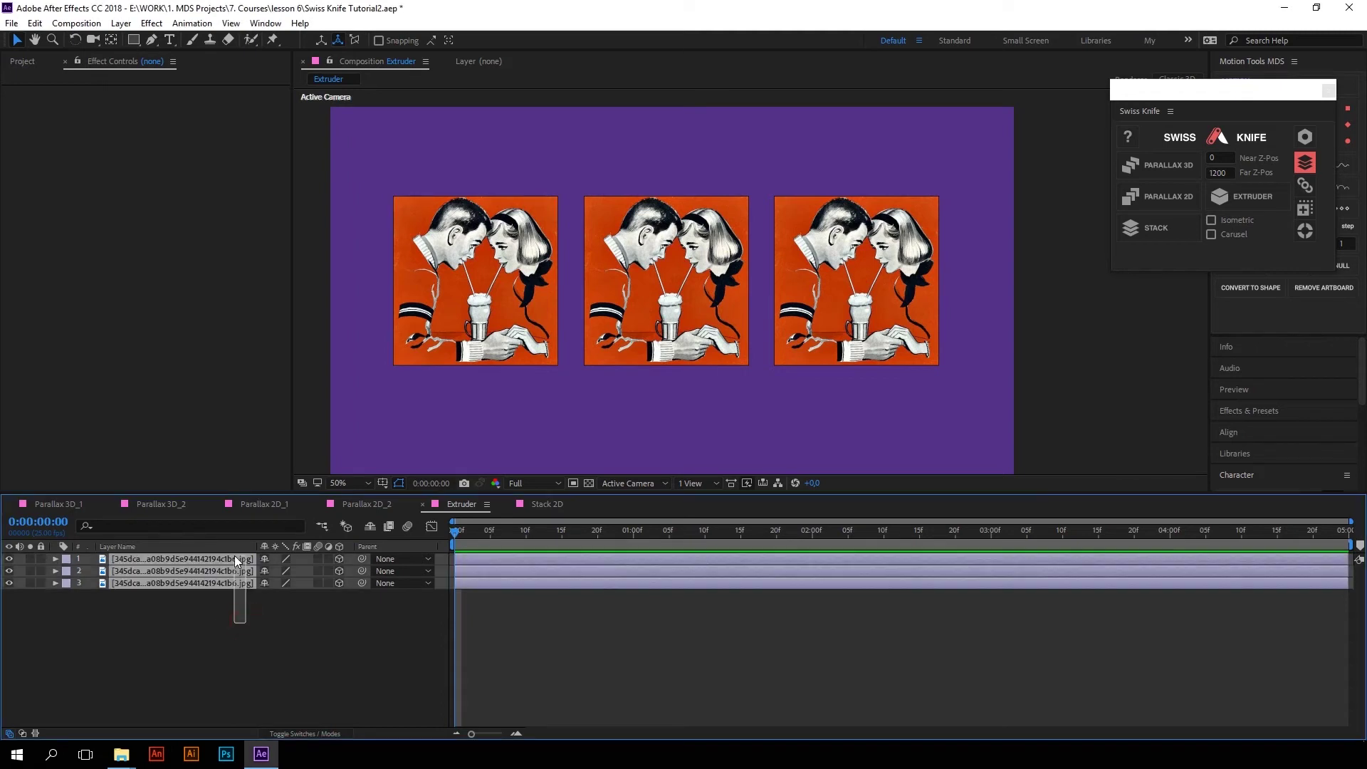
left_click(1227, 197)
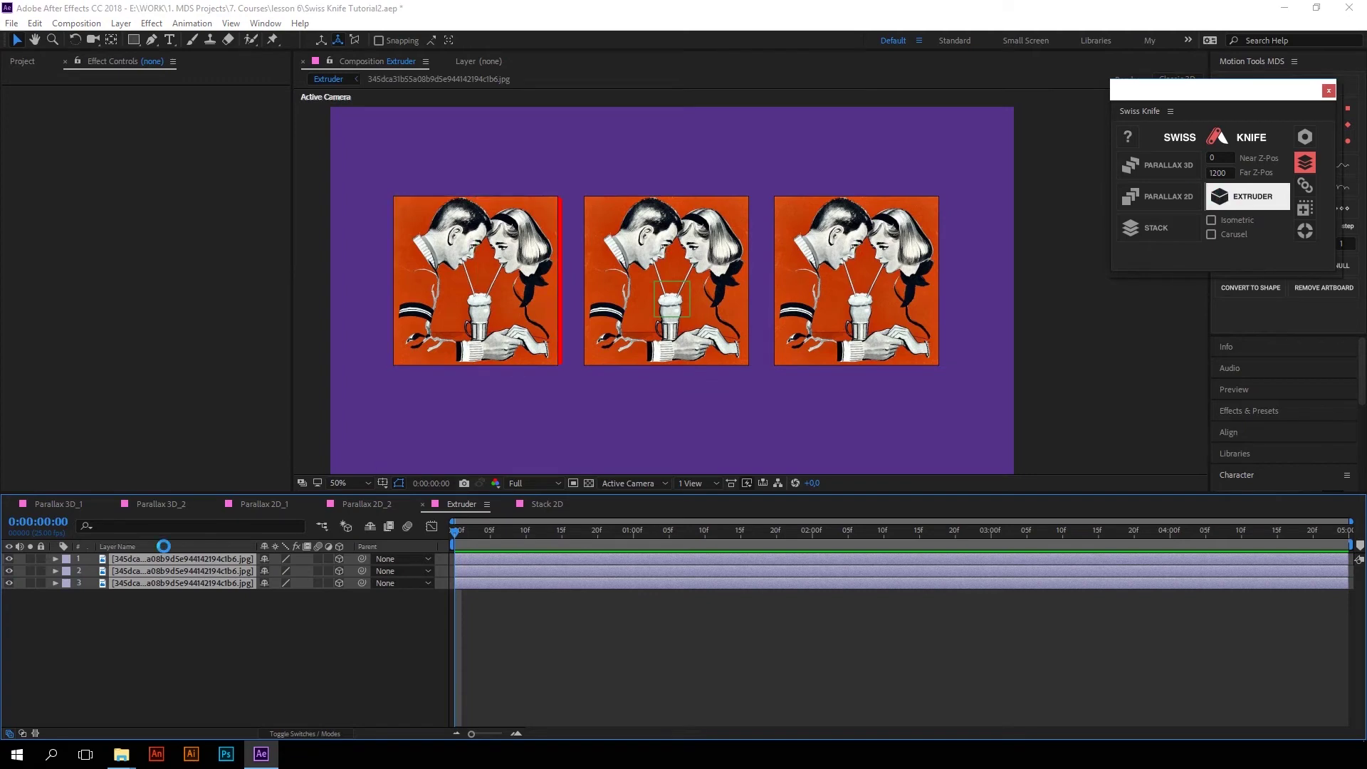
left_click(208, 595)
left_click(207, 570, "shift")
key("r")
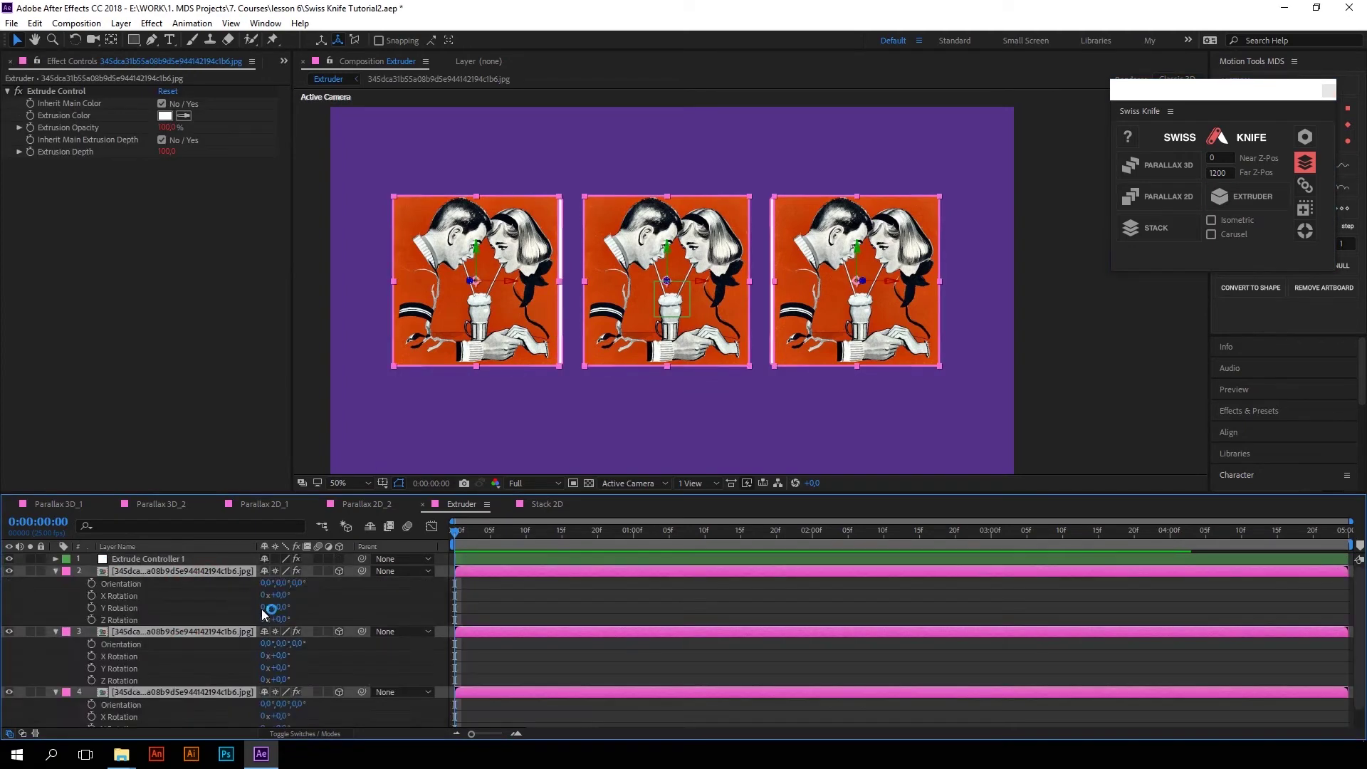
left_click_drag(282, 667, 160, 649)
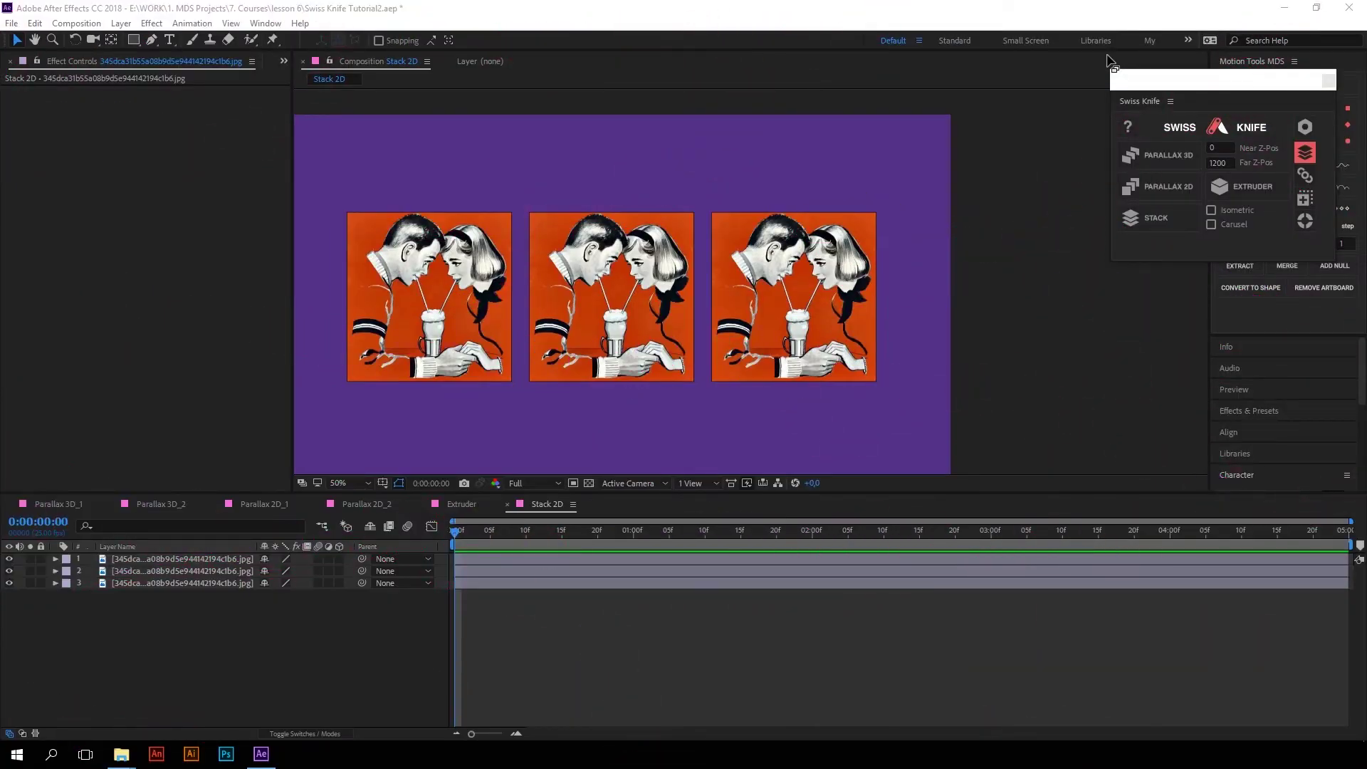
Stack the three photos, then set Stack Control 1's Position Offset, +5° Rotation Offset and Index Offset
key("ctrl+a")
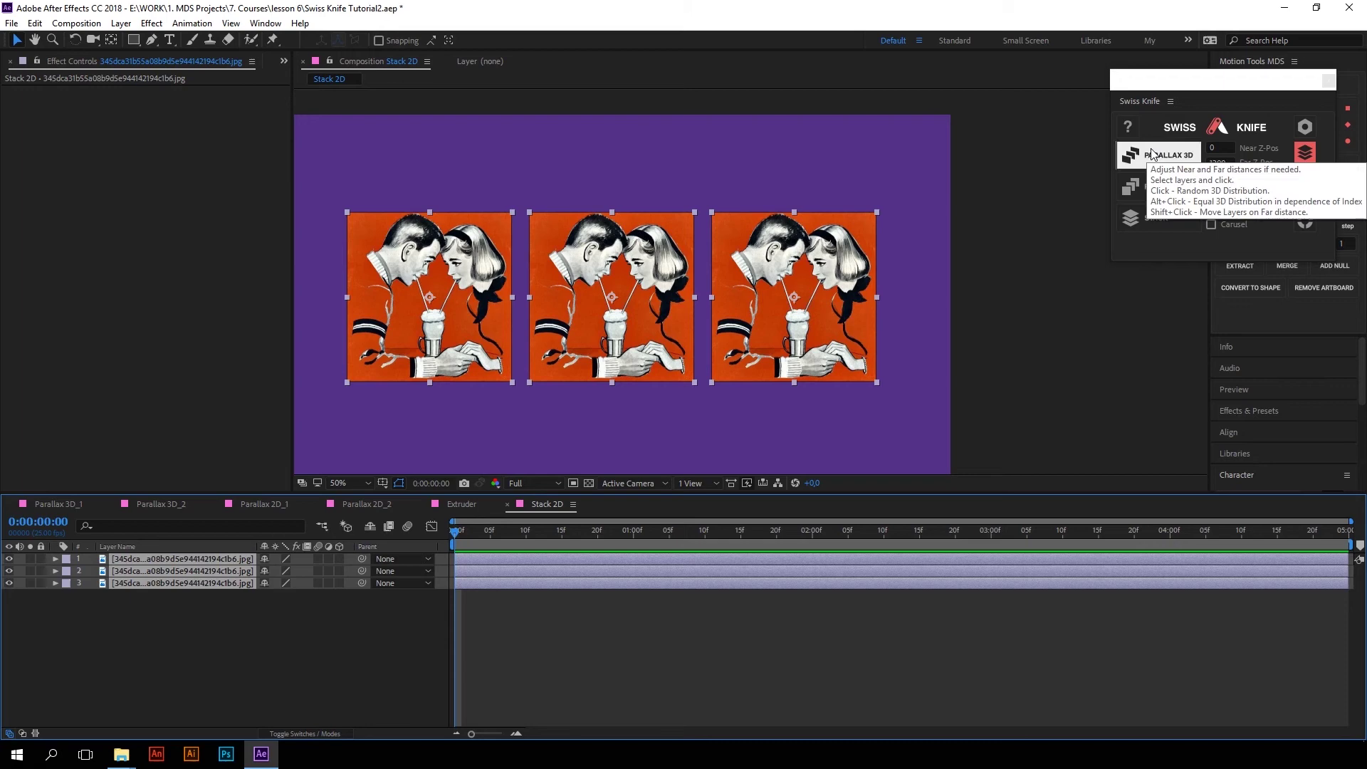
left_click(1156, 218)
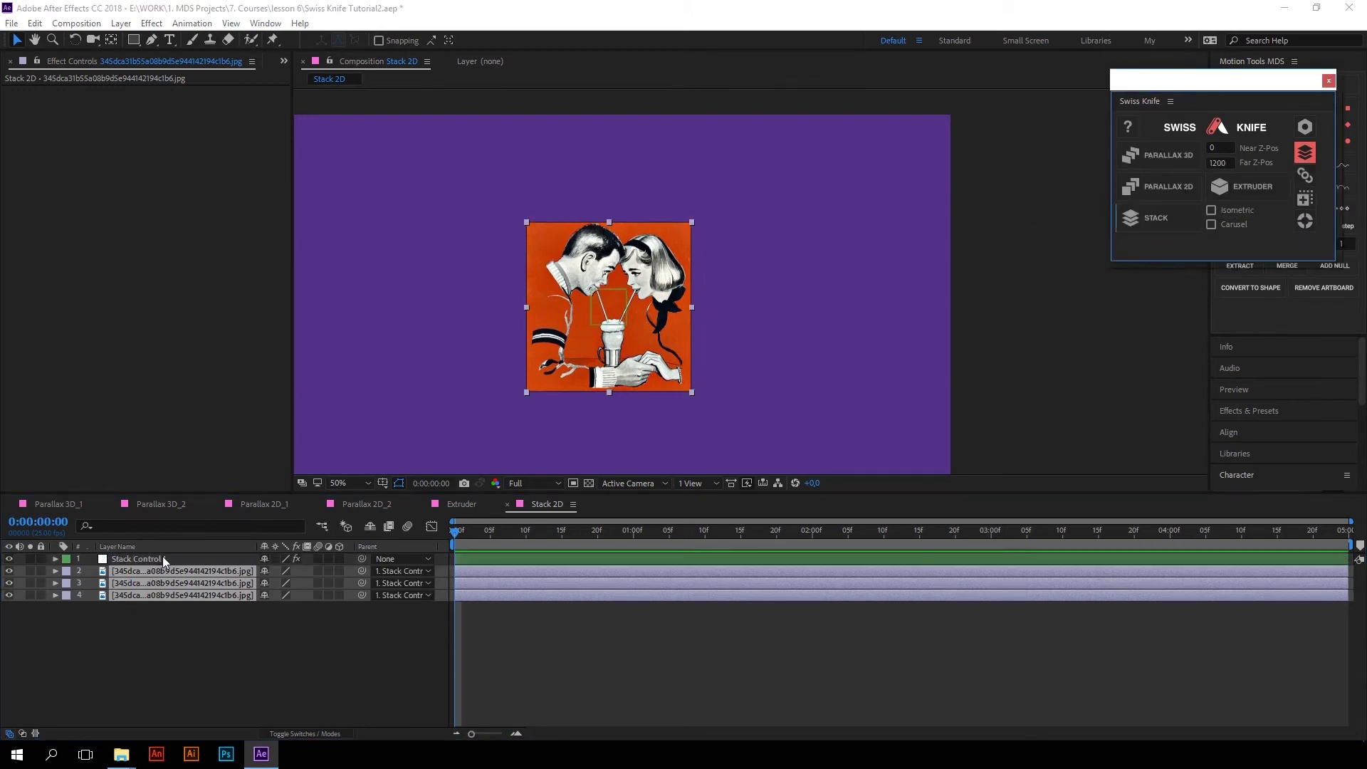
left_click(142, 561)
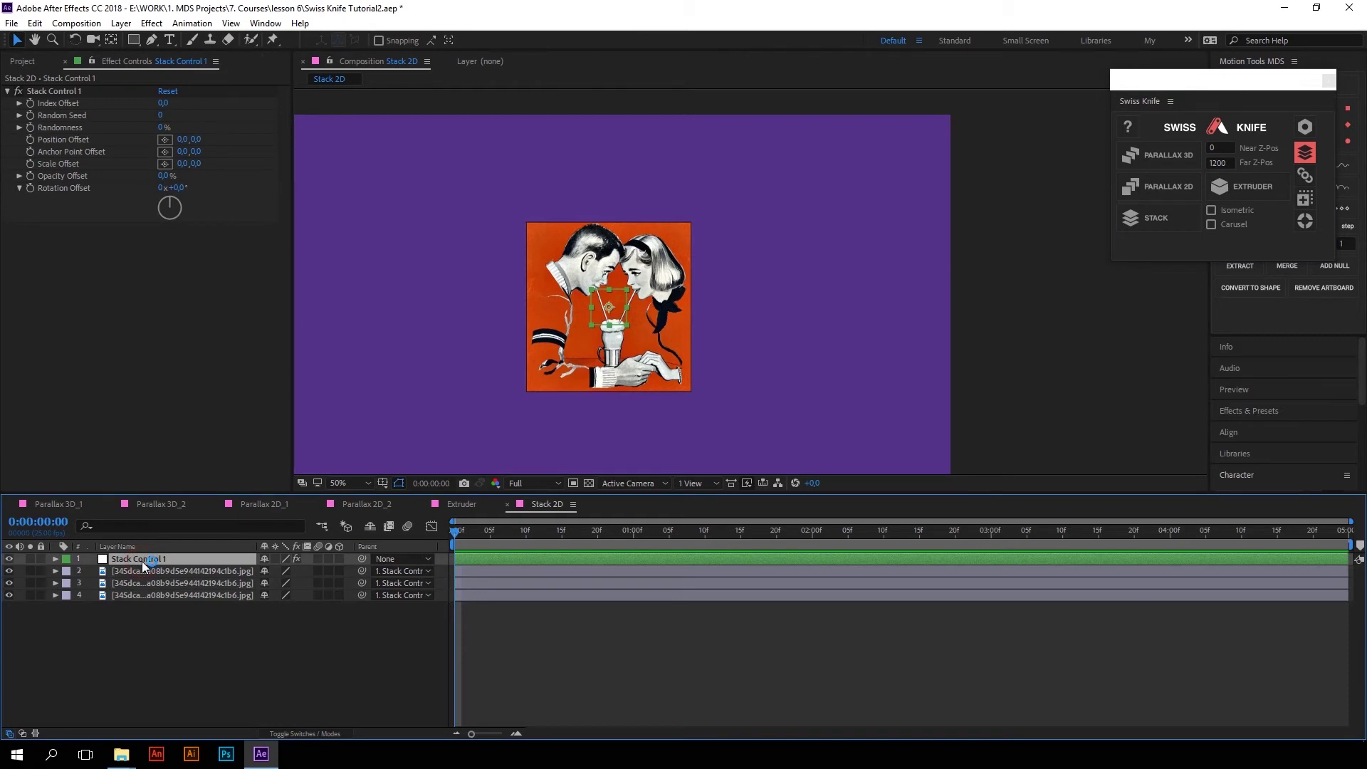
left_click_drag(195, 140, 124, 138)
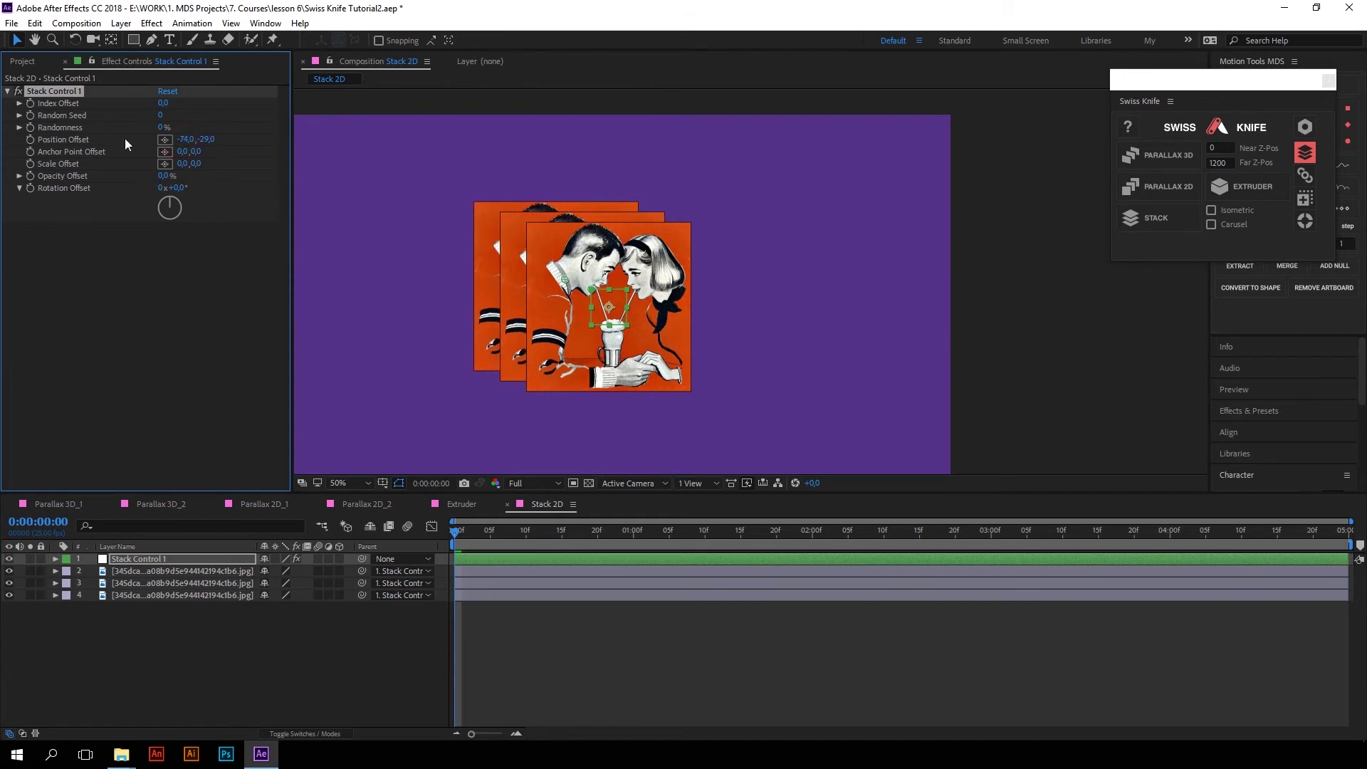
left_click_drag(176, 189, 182, 191)
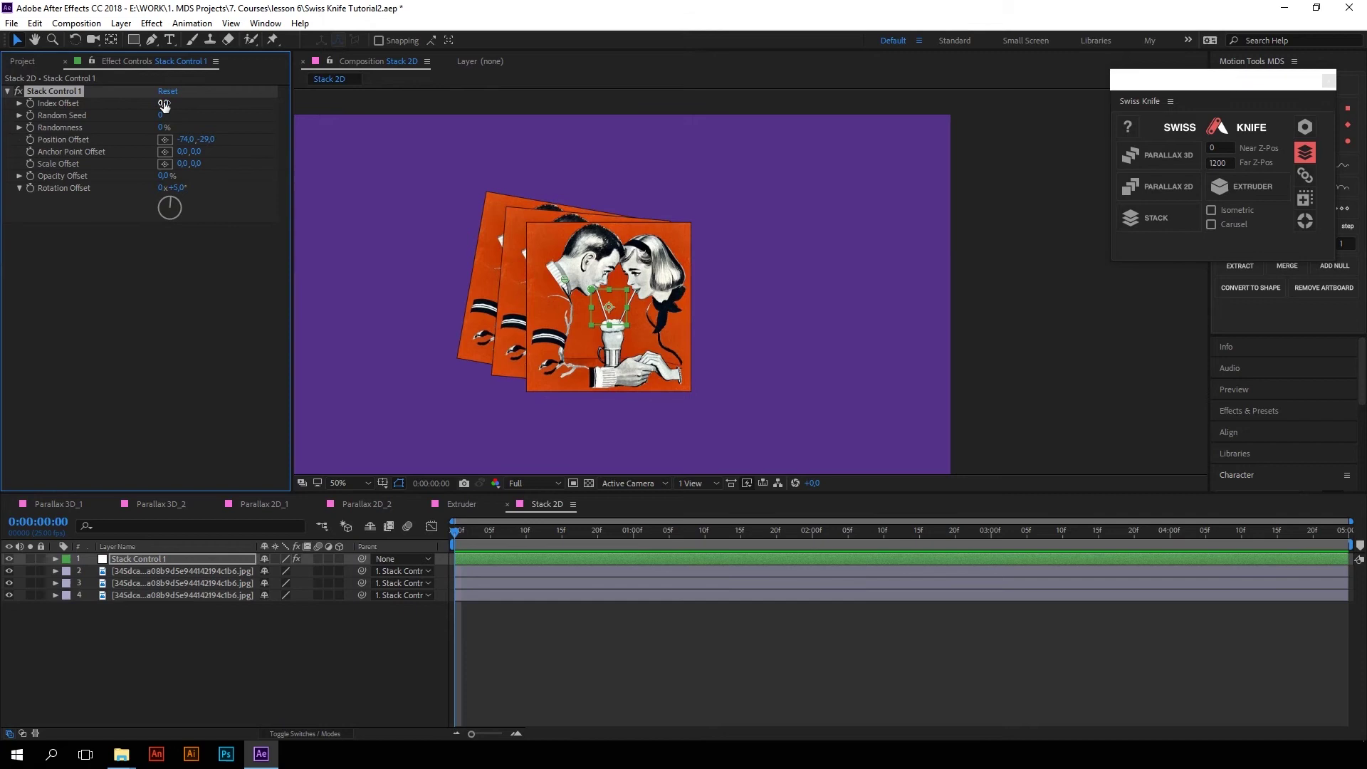
mouse_move(165, 104)
left_mouse_down()
mouse_move(139, 104)
mouse_move(309, 93)
mouse_move(257, 96)
left_mouse_up()
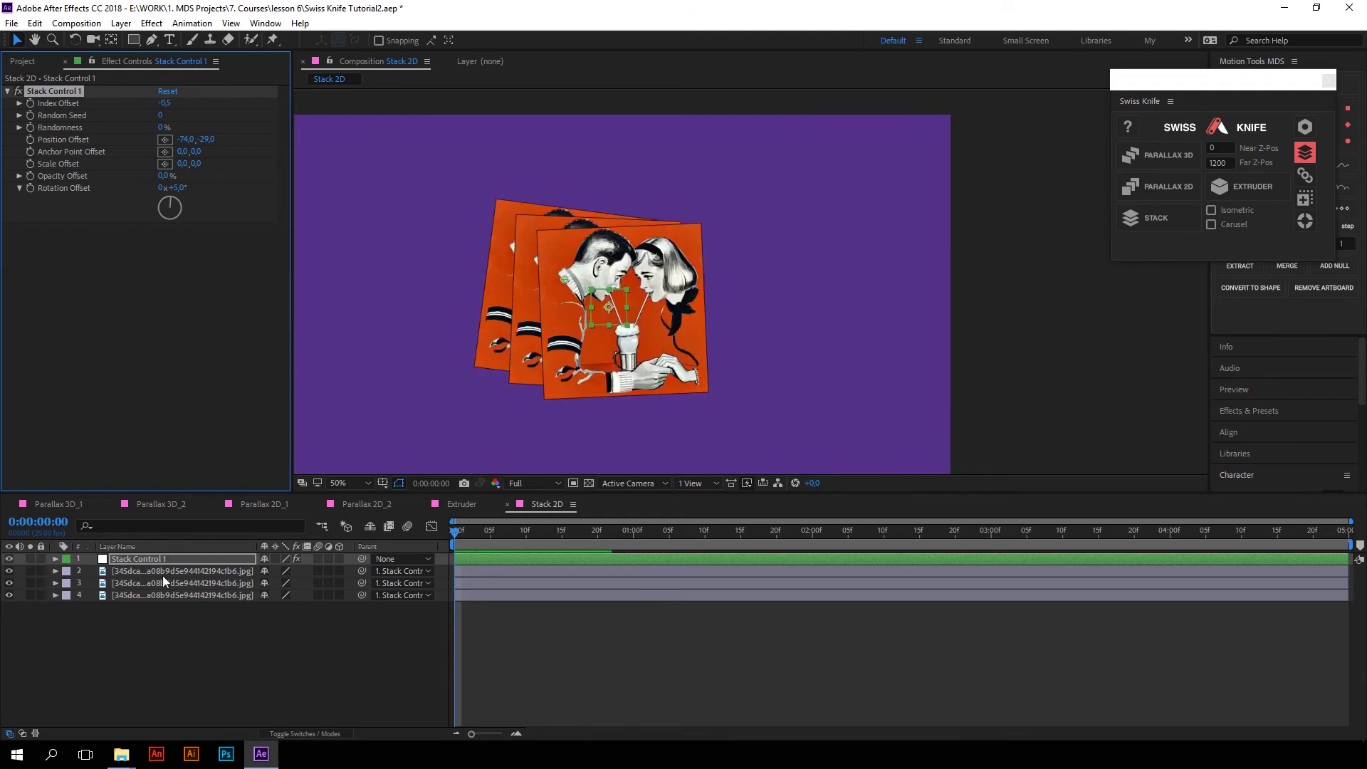
Duplicate a photo layer twice to enlarge the stack
left_click(171, 595)
key("ctrl+d")
key("ctrl+d")
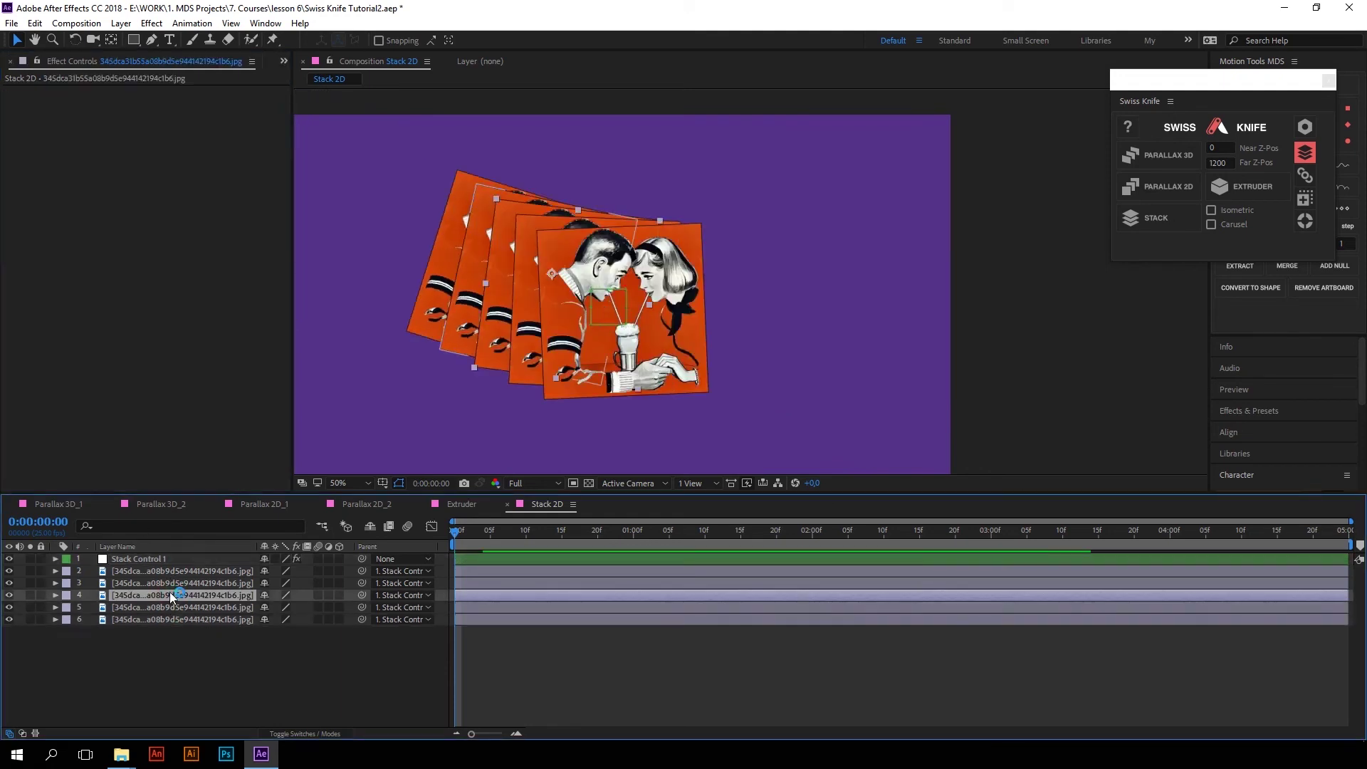
key("ctrl+d")
key("ctrl+d")
key("ctrl+d")
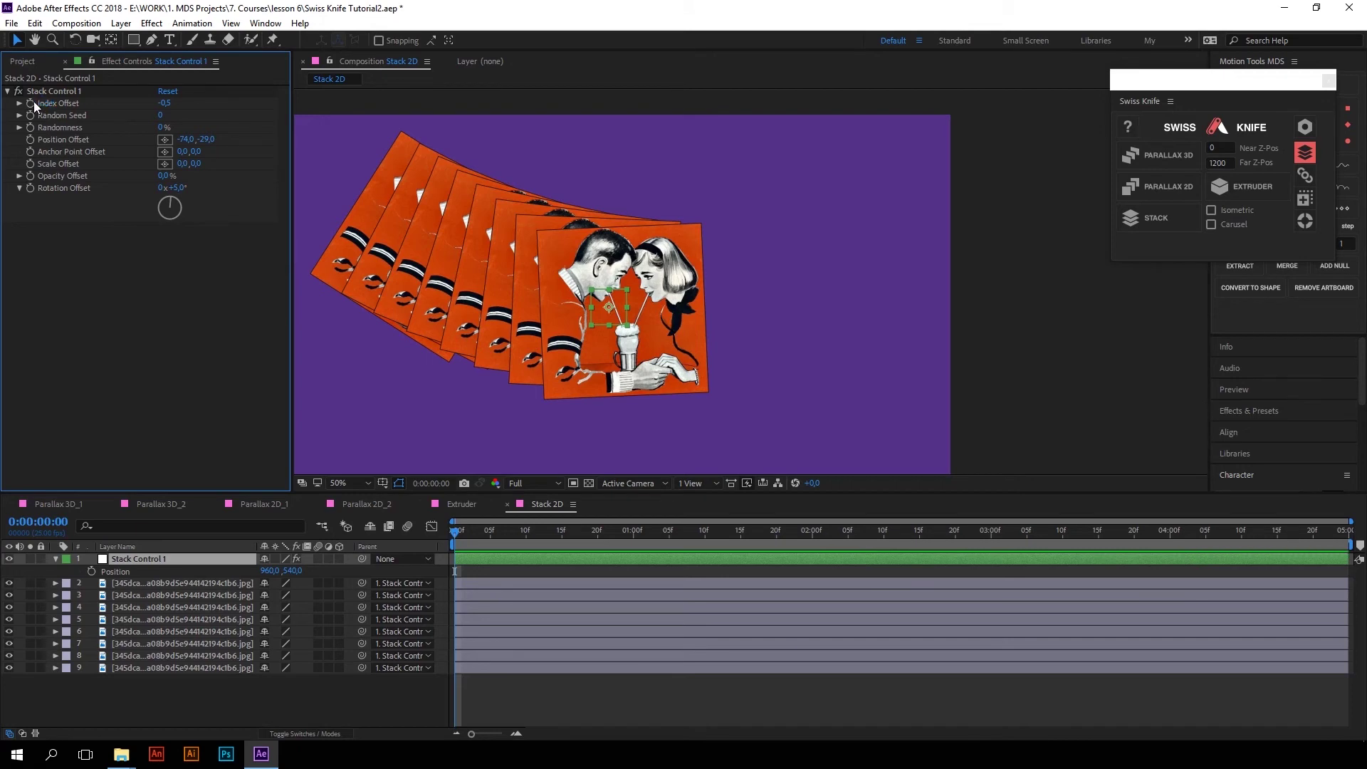
Reveal the keyframed Index Offset, preview the stack animation, and fit the comp in the viewer
left_click(52, 90)
key("u")
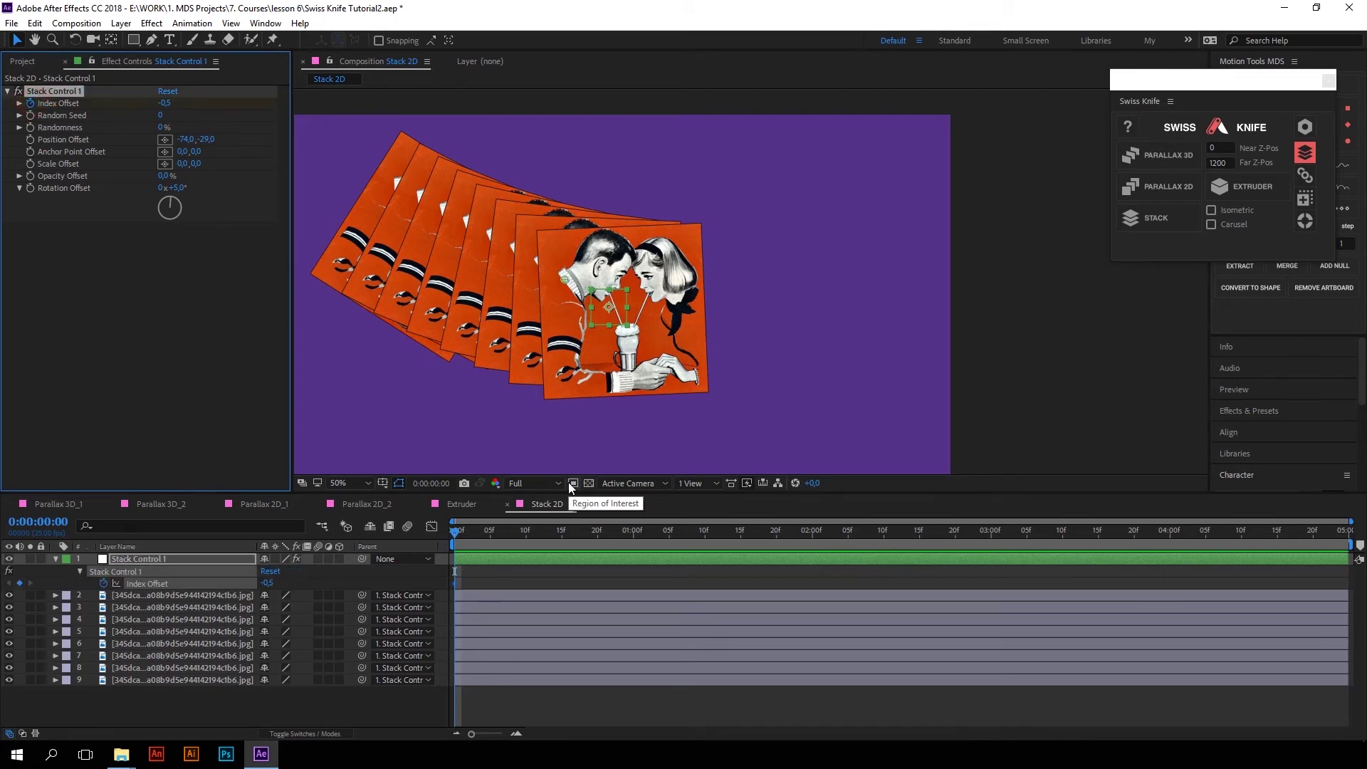
left_click_drag(460, 532, 547, 532)
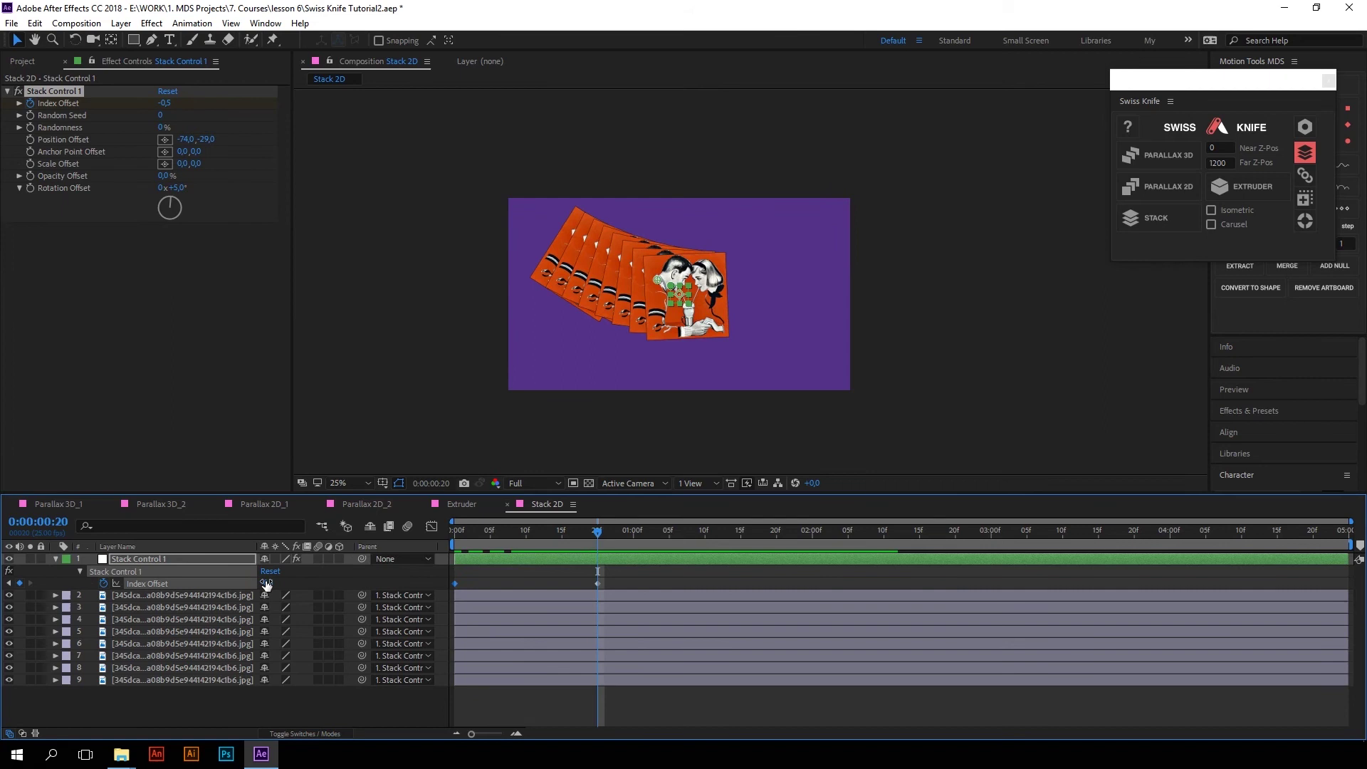
key("space")
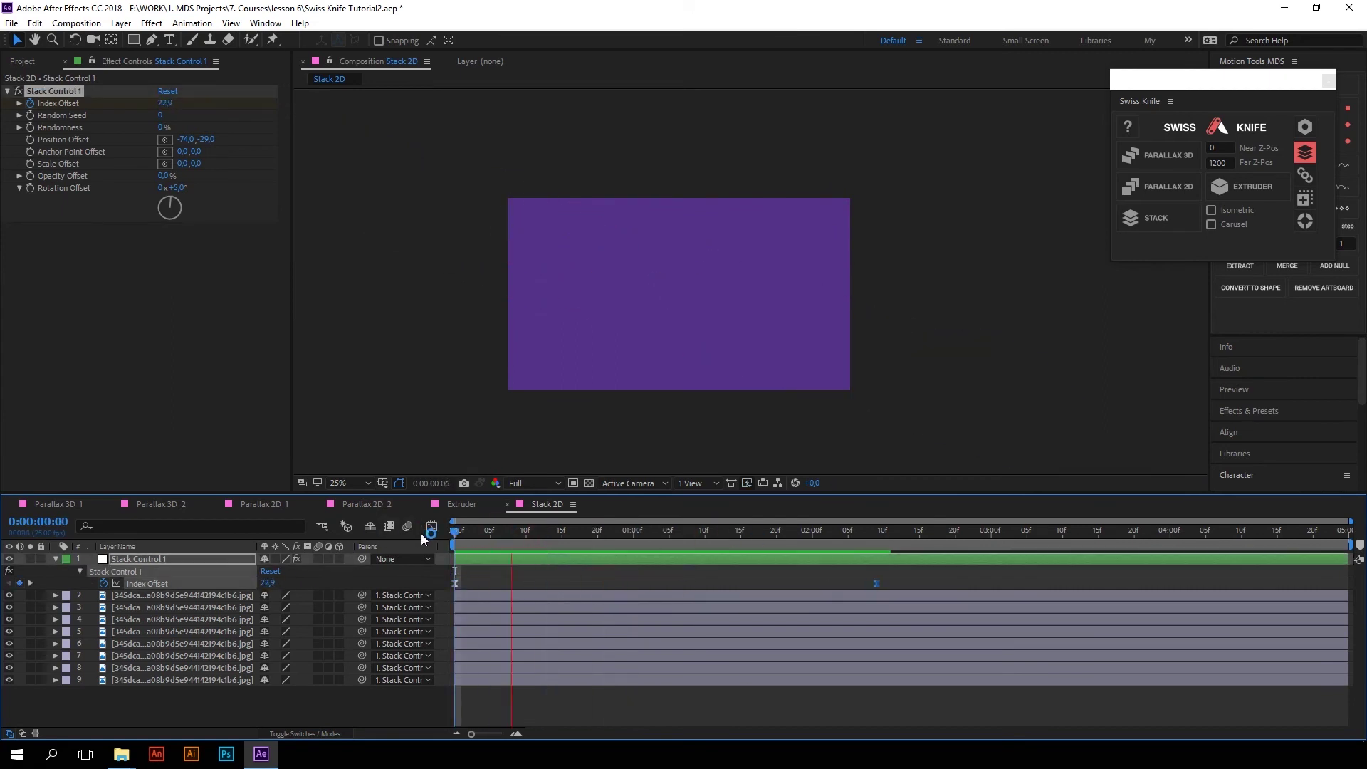
left_click(354, 486)
left_click(396, 245)
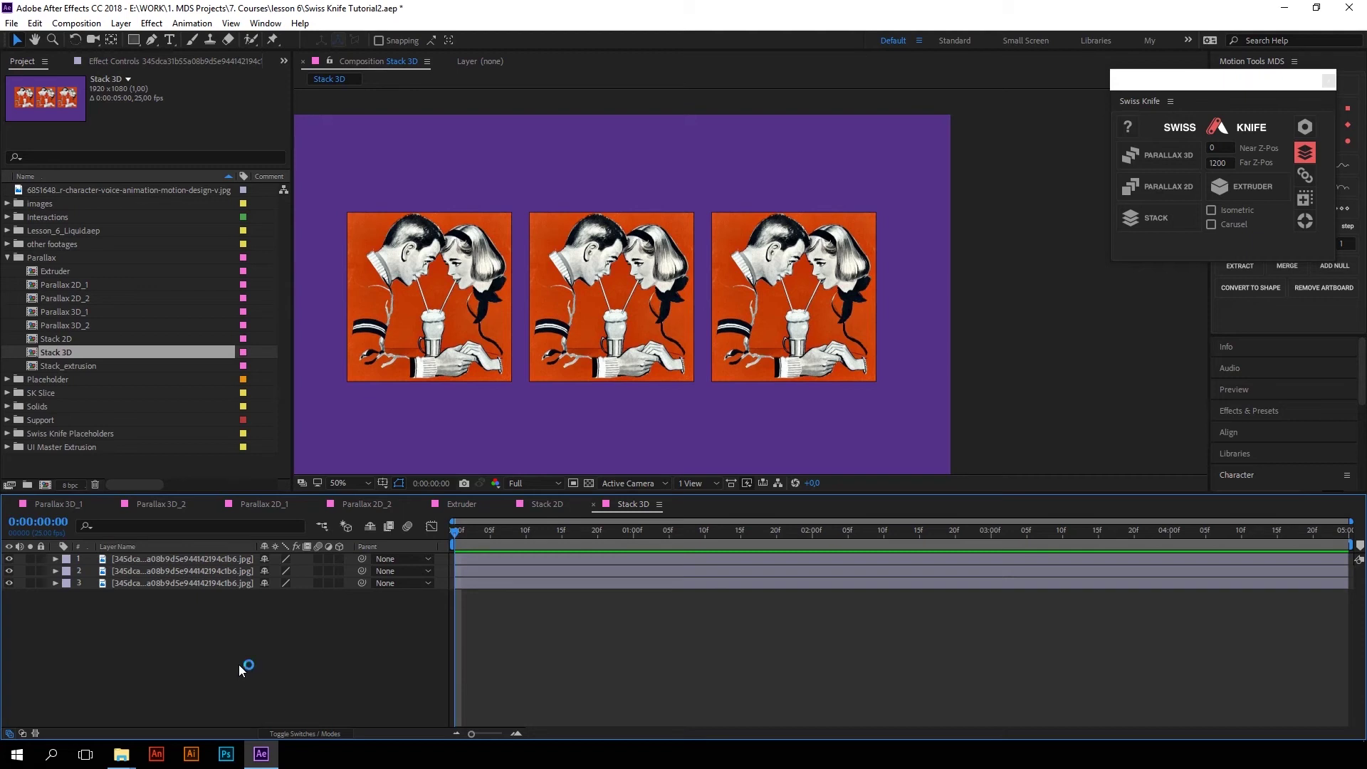
left_click_drag(172, 598, 208, 555)
left_click(1164, 221)
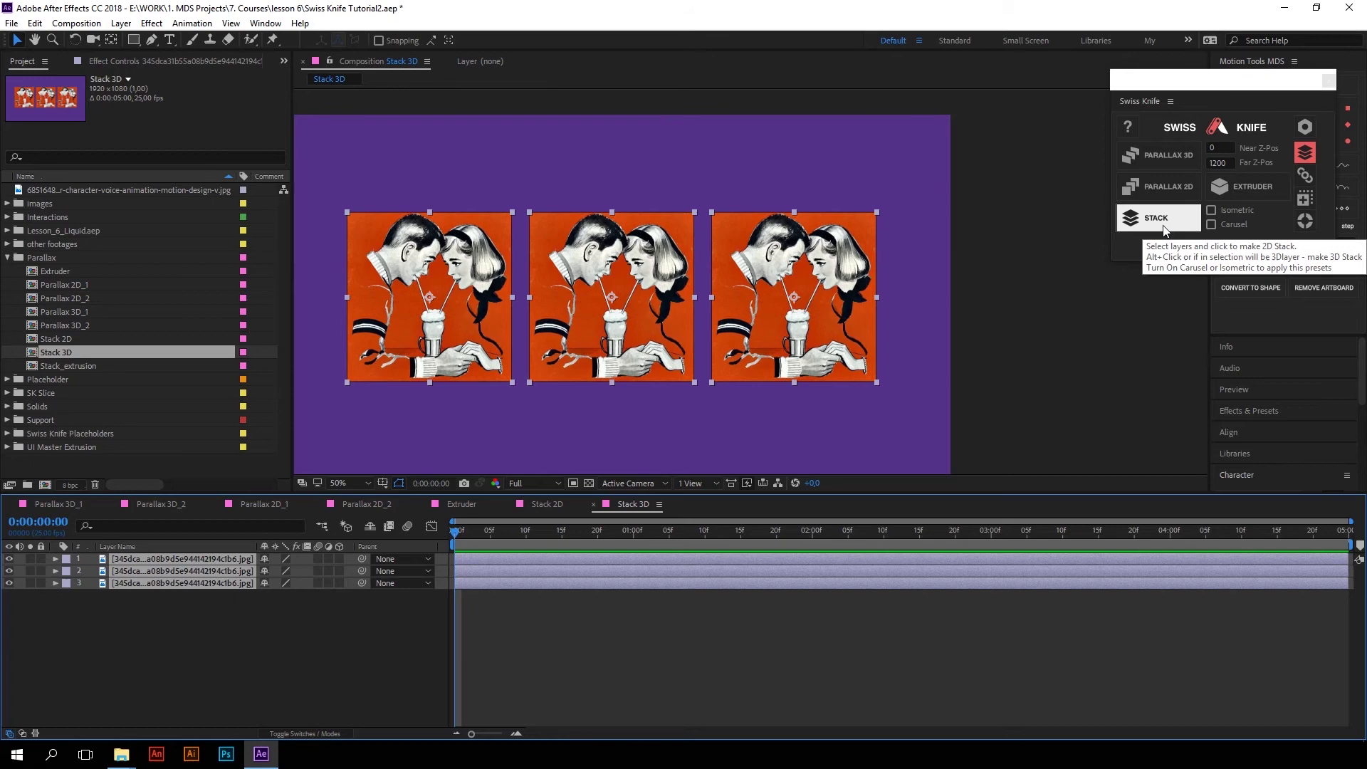
left_click(1164, 220)
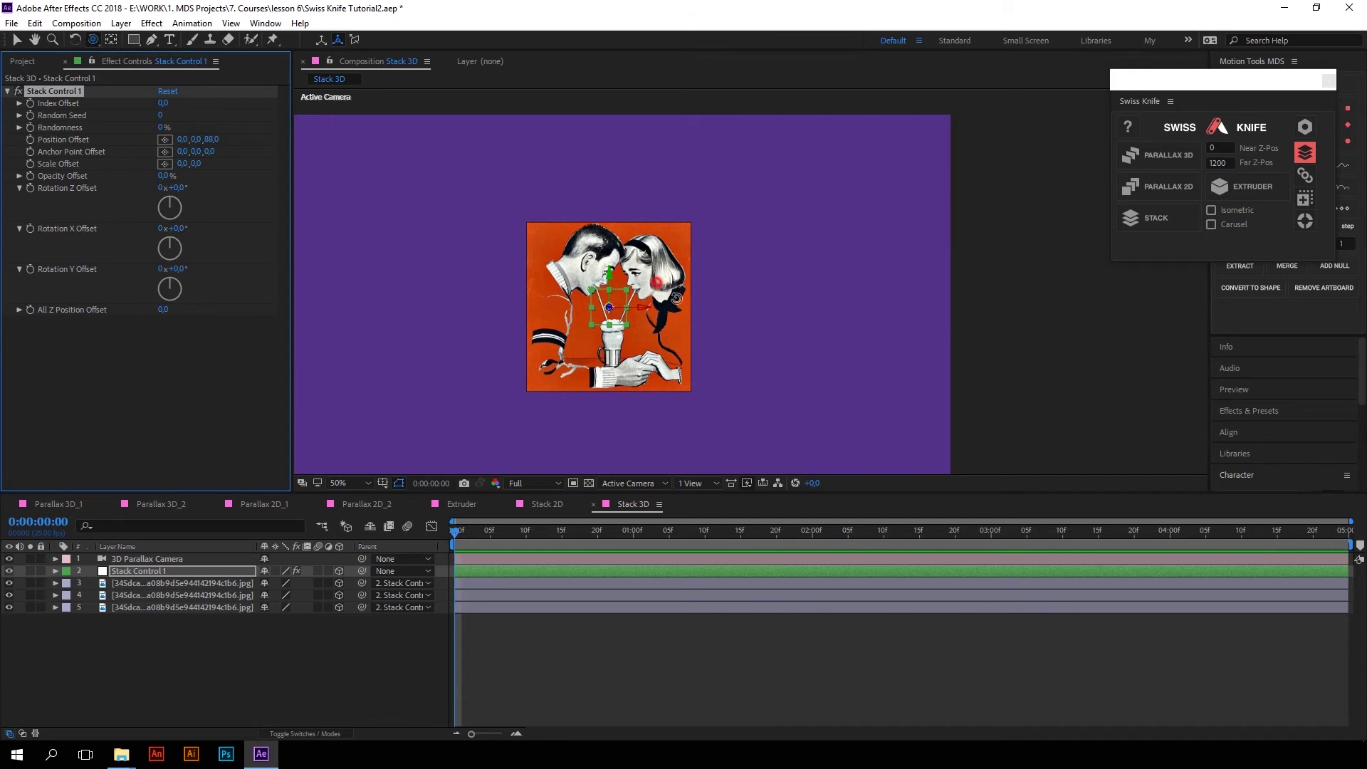
left_click_drag(642, 310, 720, 334)
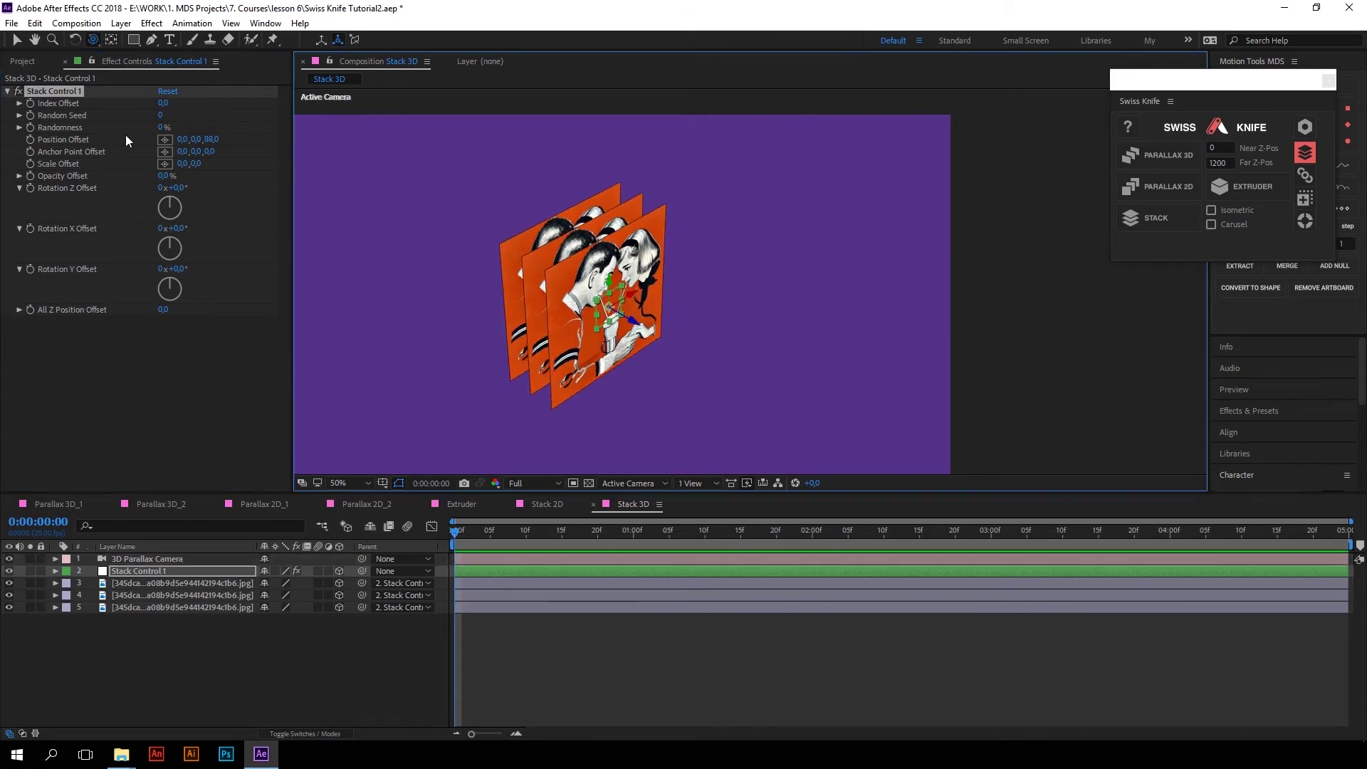
left_click_drag(161, 113, 206, 115)
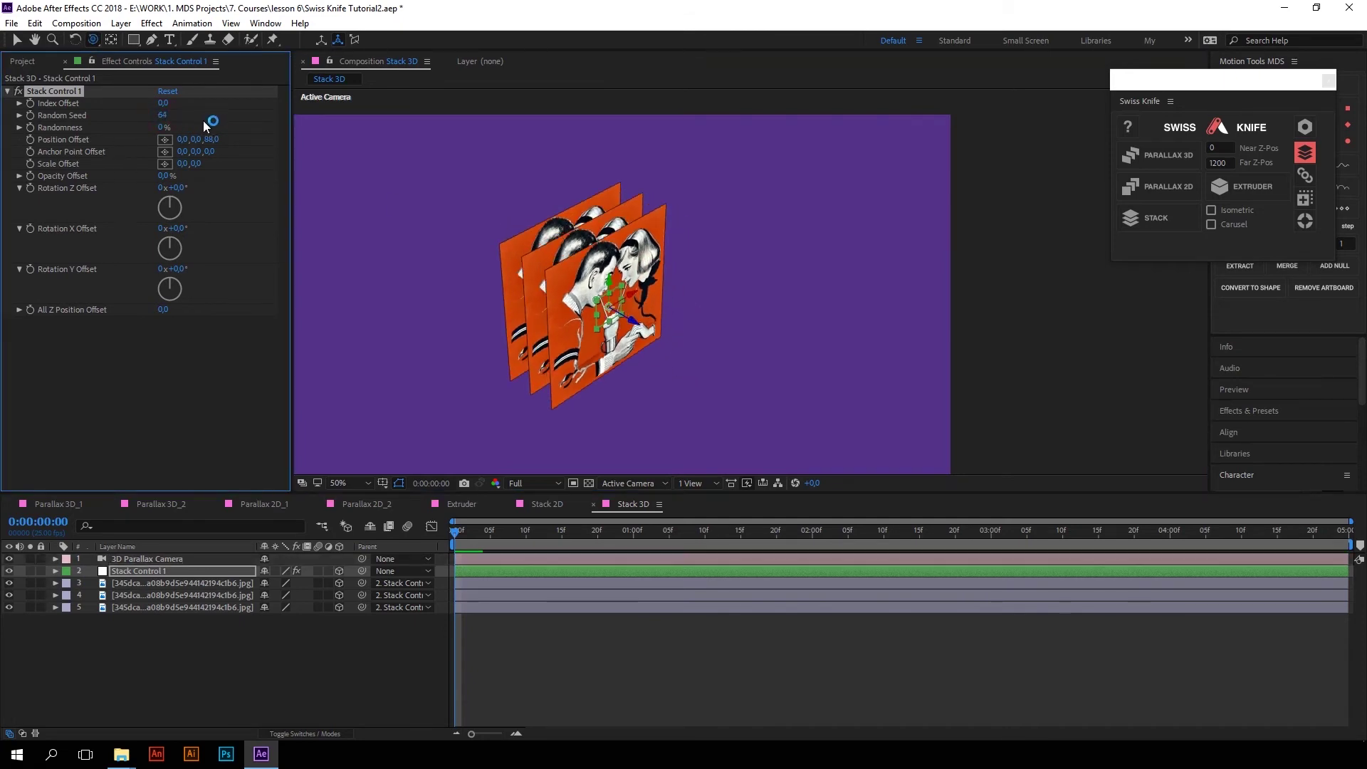
left_click_drag(166, 175, 193, 171)
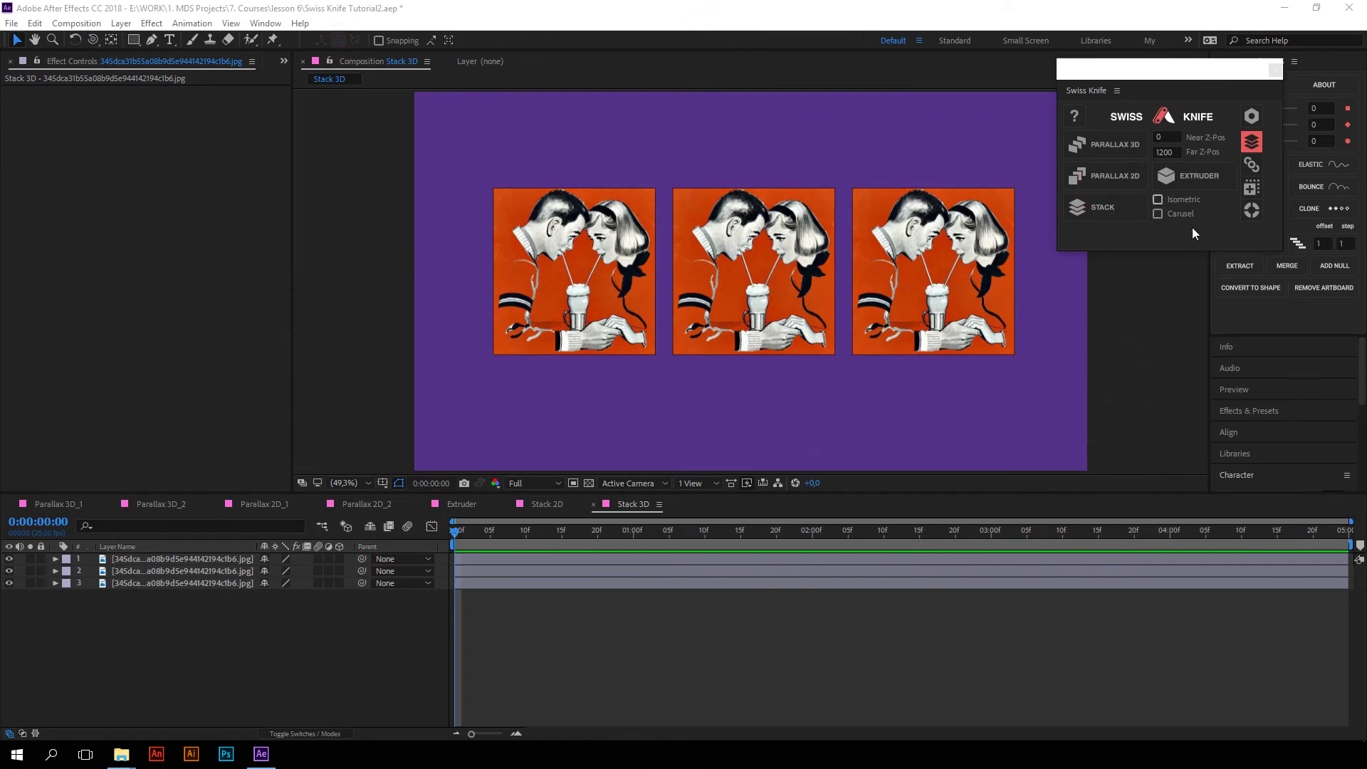
Build an isometric stack from all three photos with Isometric mode enabled
left_click(1160, 201)
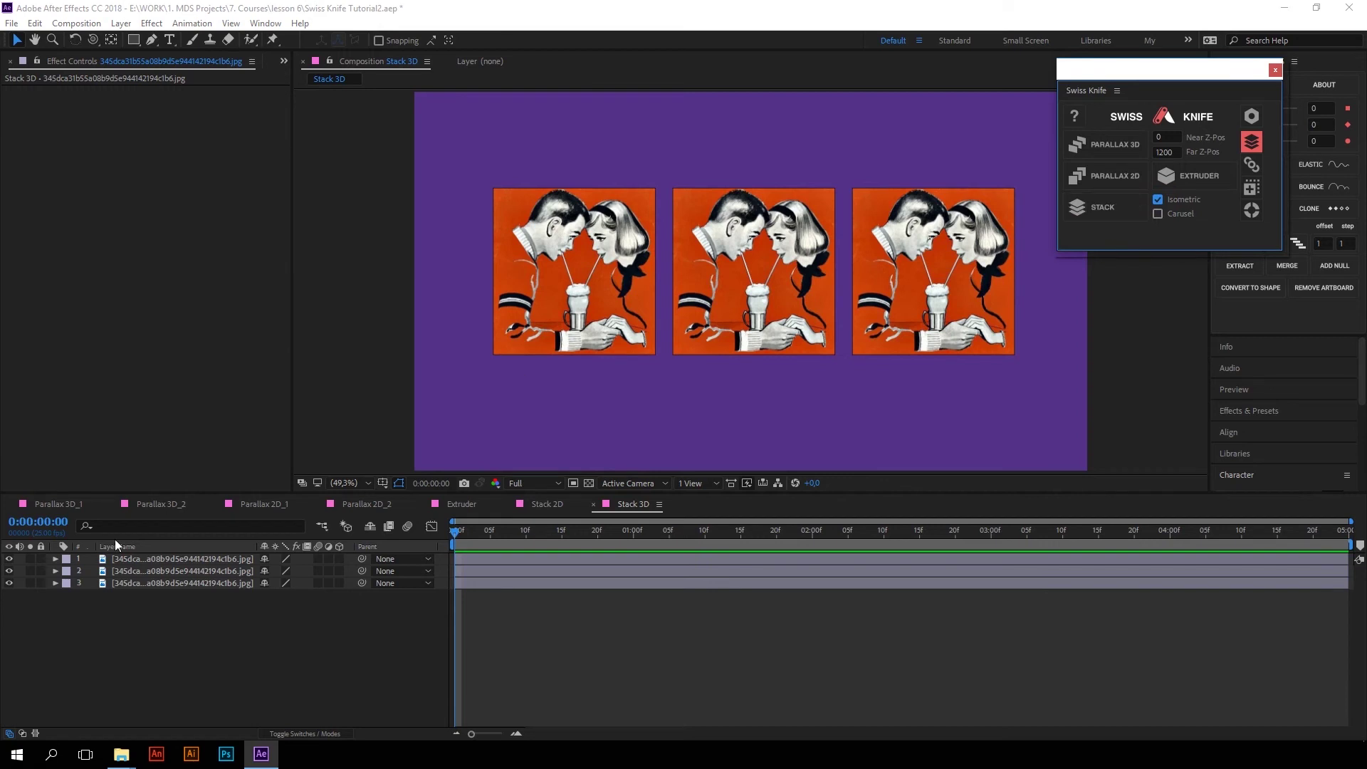
key("ctrl+a")
left_click(1102, 206)
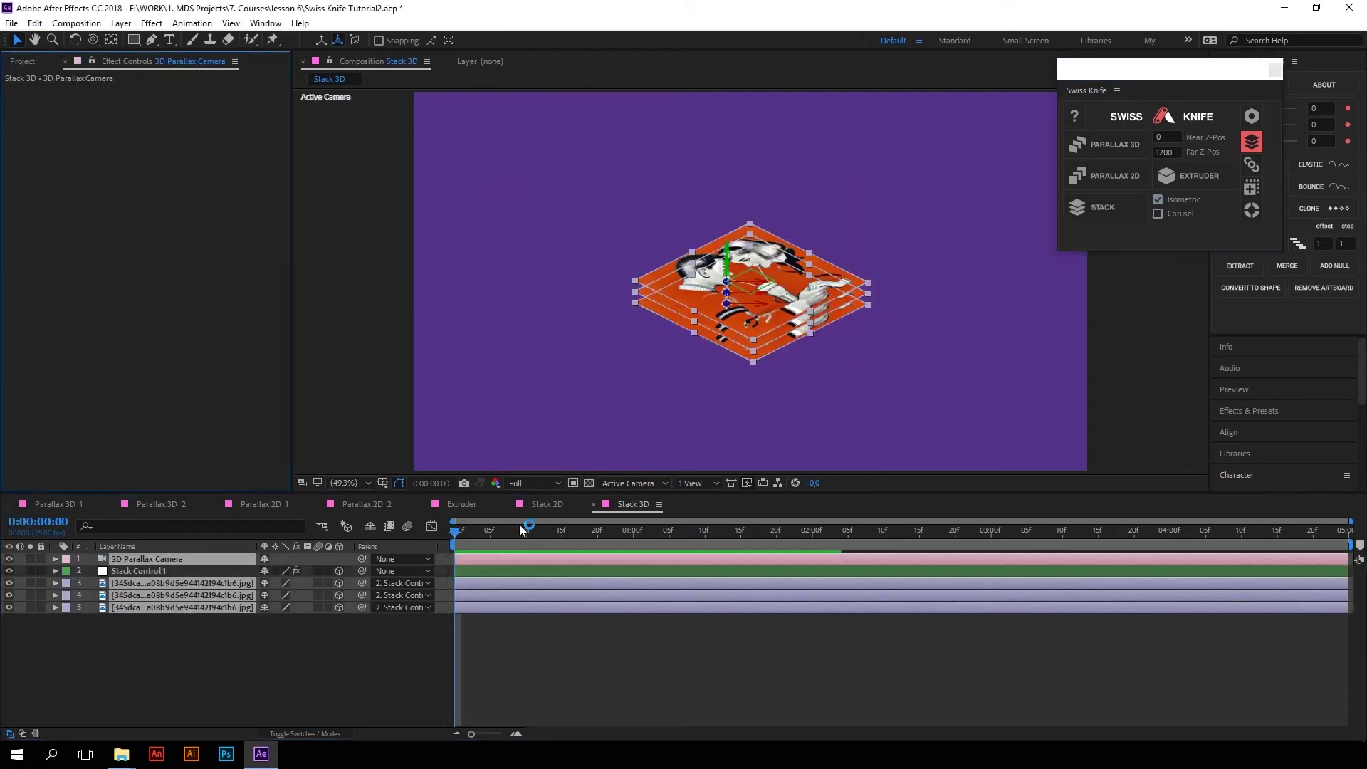
left_click(166, 572)
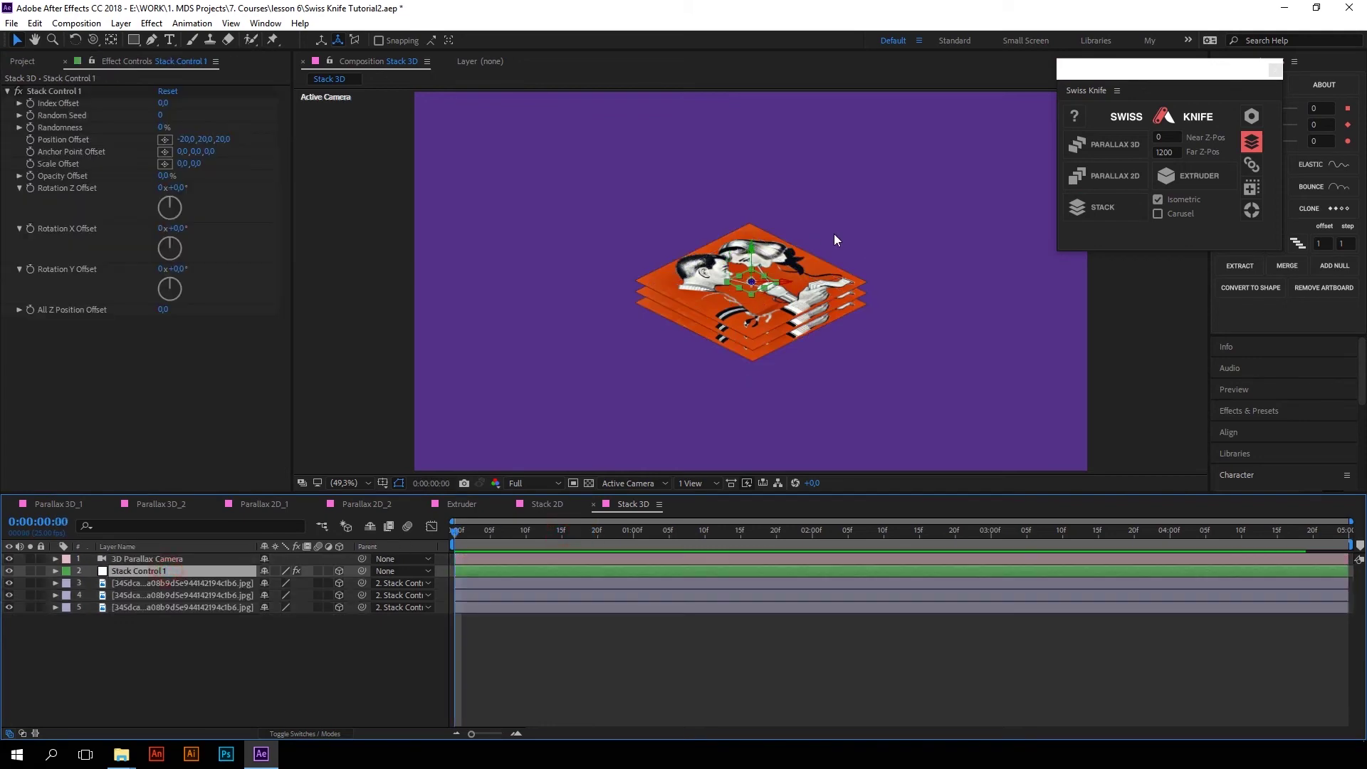
Orbit the 3D Parallax Camera to view the isometric stack from different angles
left_click(147, 559)
left_click_drag(696, 297, 795, 272)
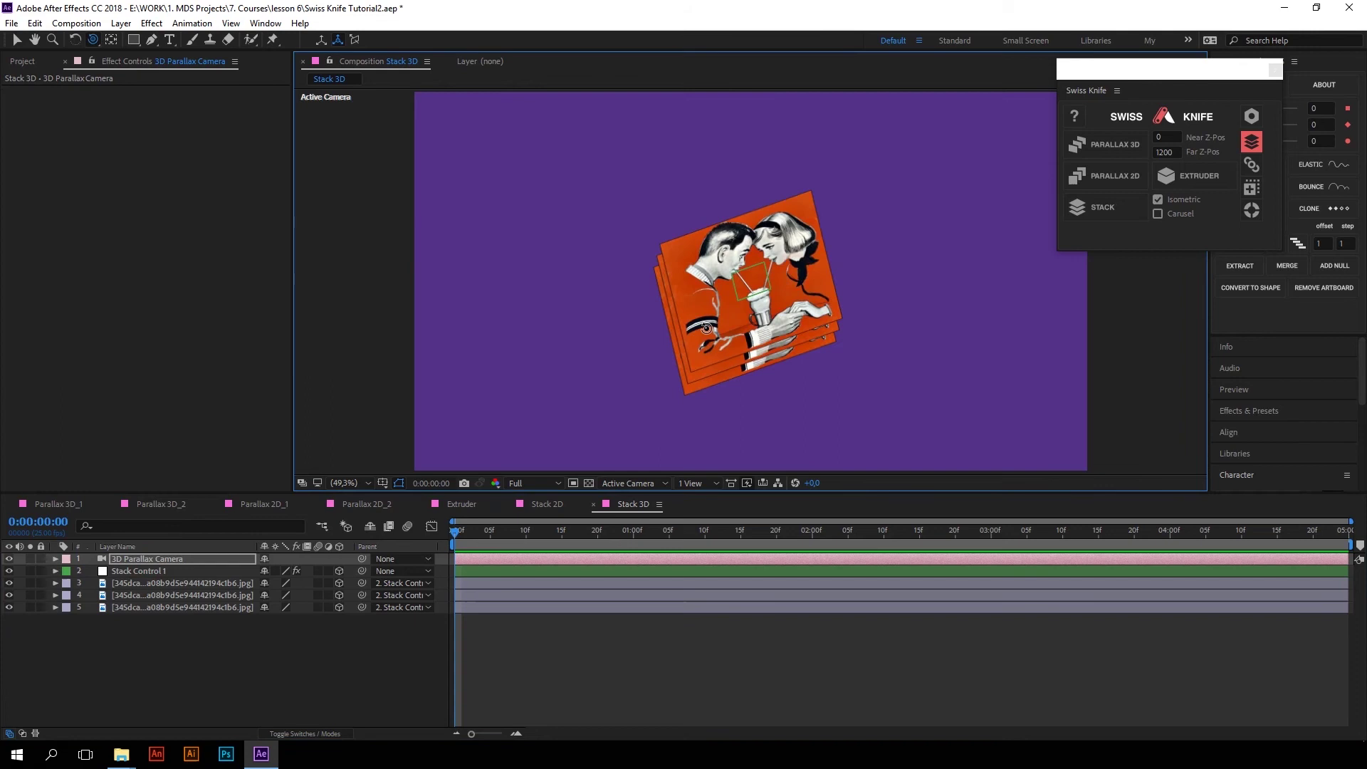
mouse_move(696, 297)
left_mouse_down()
mouse_move(630, 265)
mouse_move(778, 282)
mouse_move(751, 302)
left_mouse_up()
left_click(162, 571)
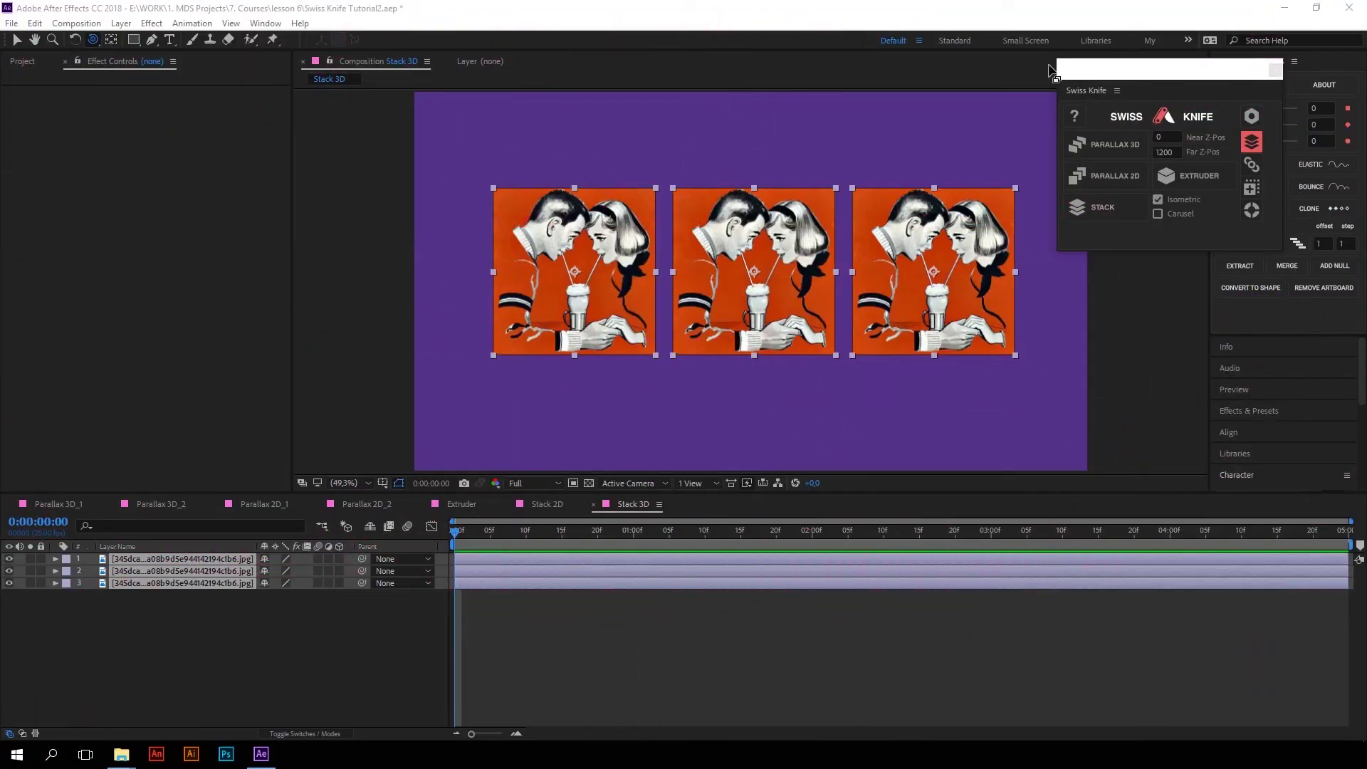
left_click(1158, 214)
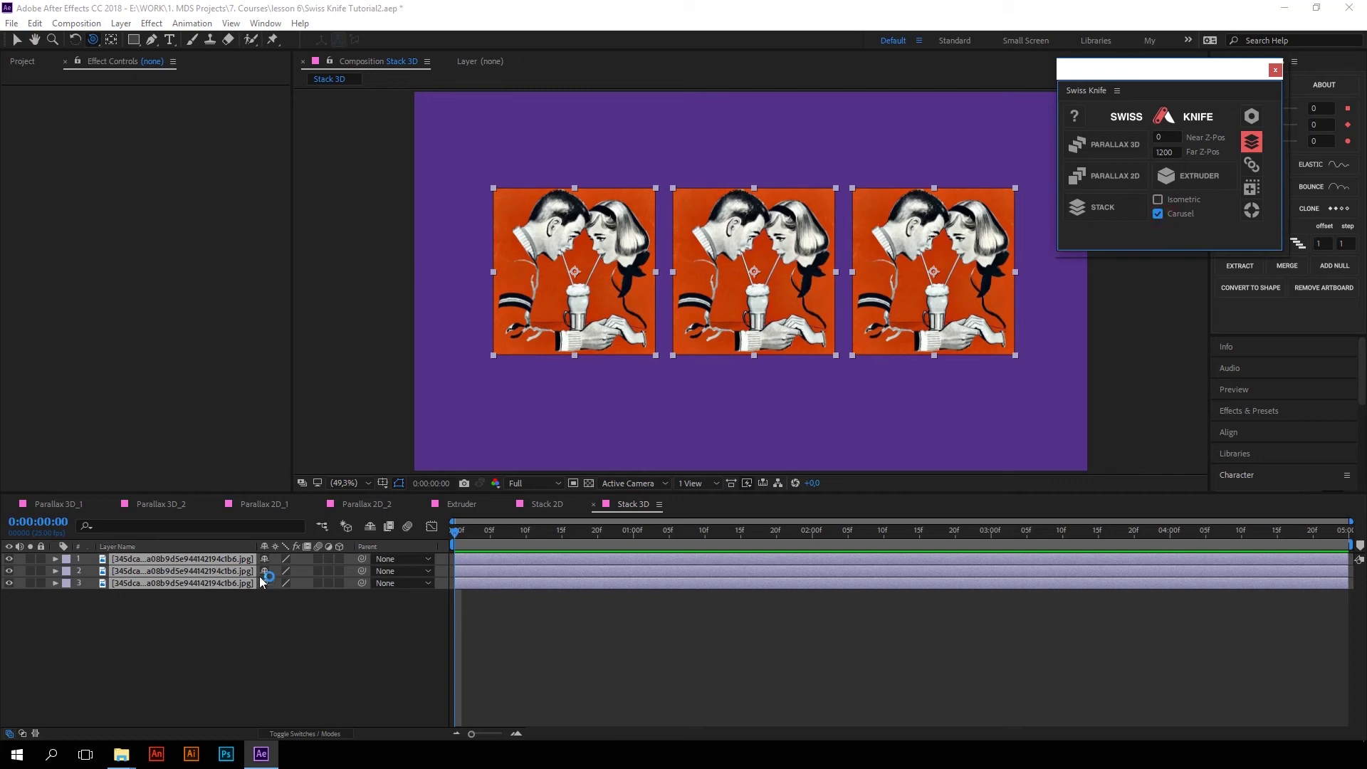
left_click(1132, 213)
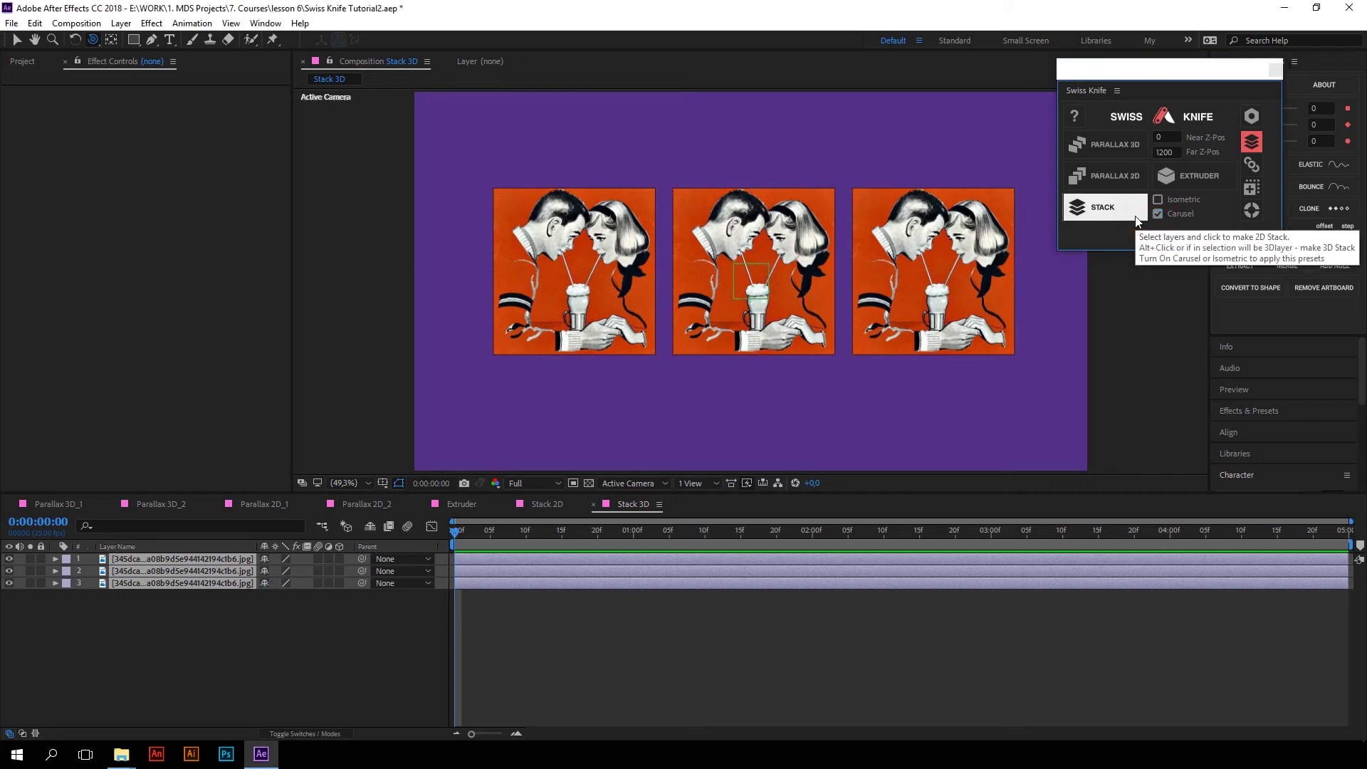
key("space")
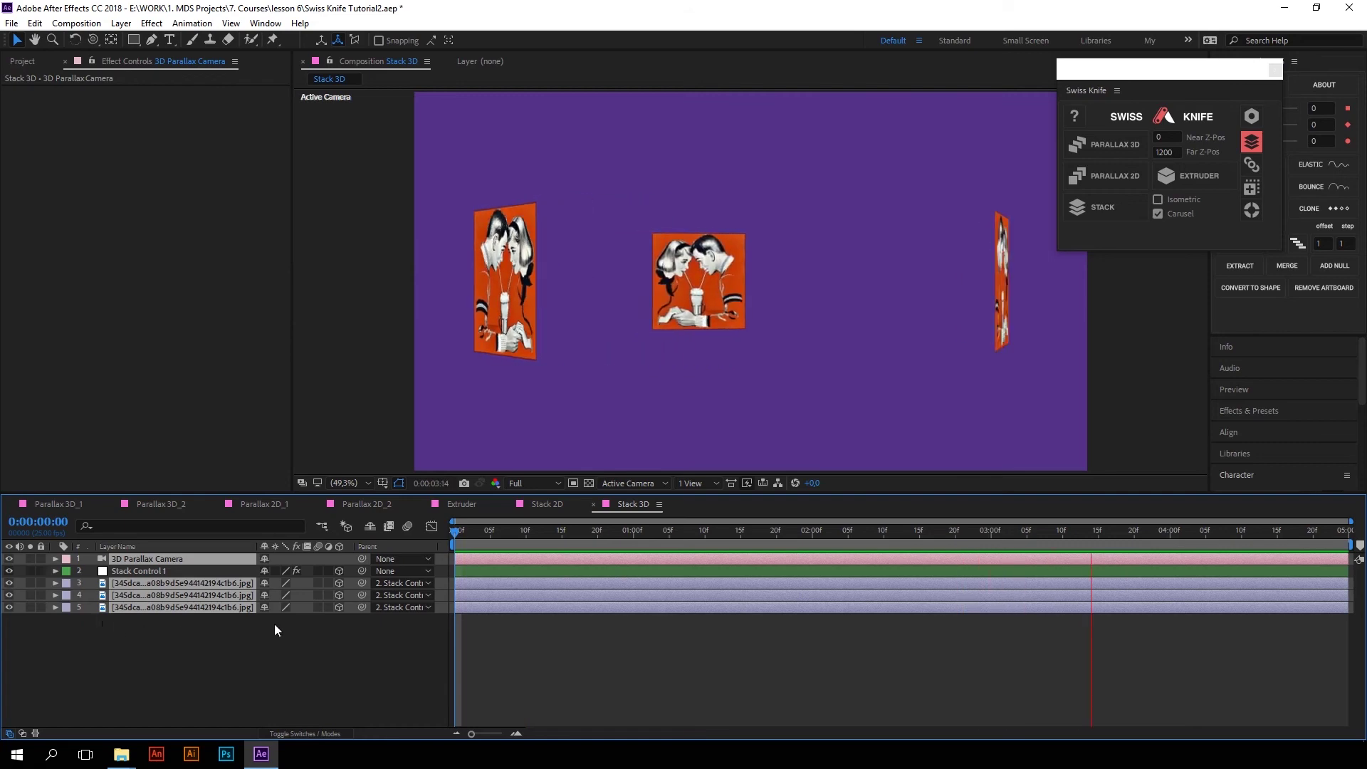
left_click(472, 571)
key("u")
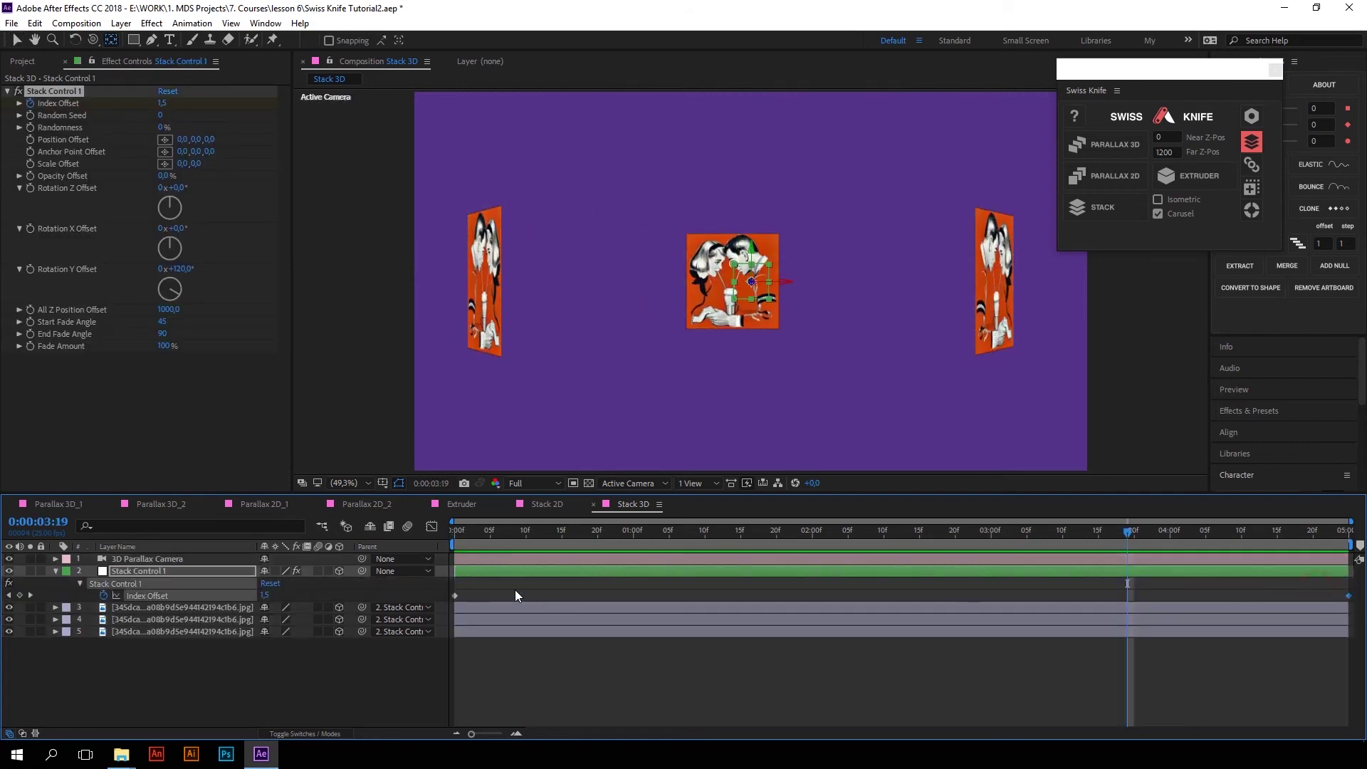
left_click(474, 595)
left_click_drag(802, 531, 457, 530)
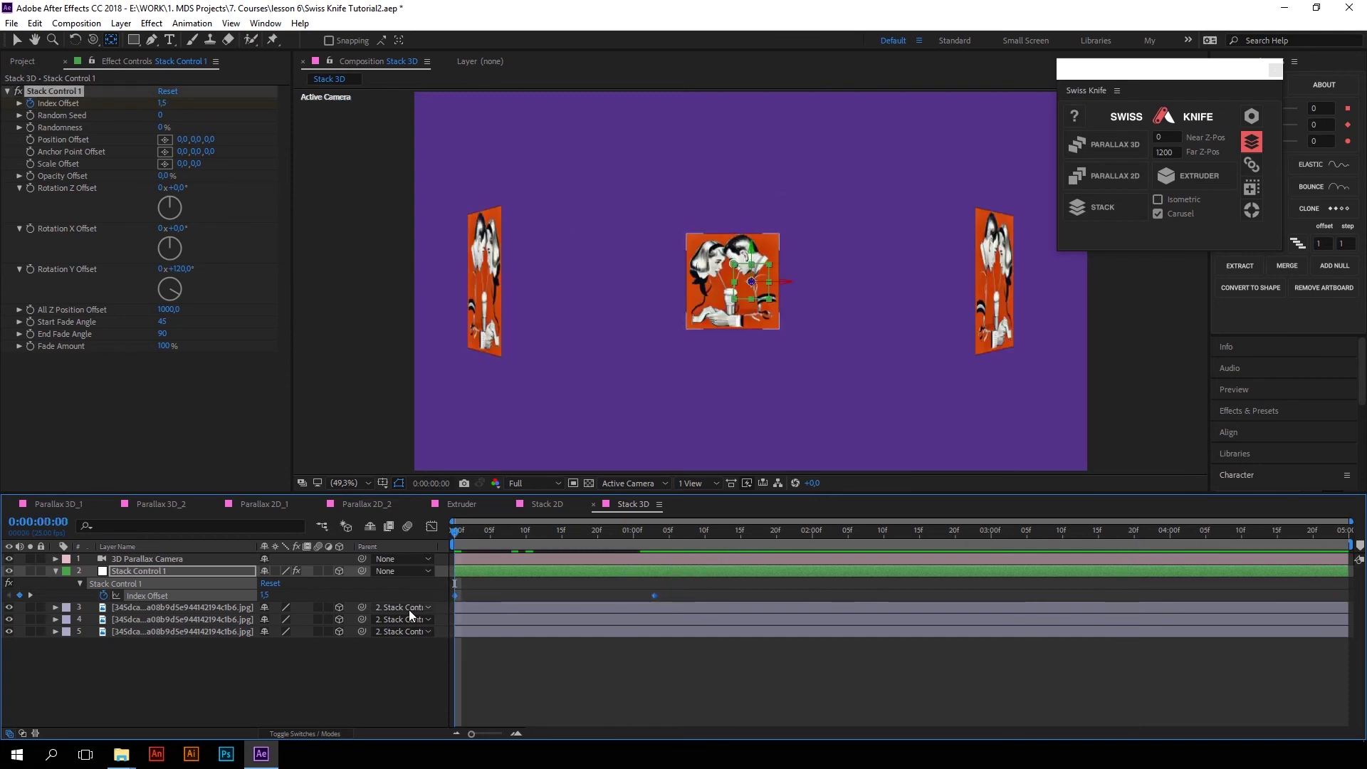
key("Delete")
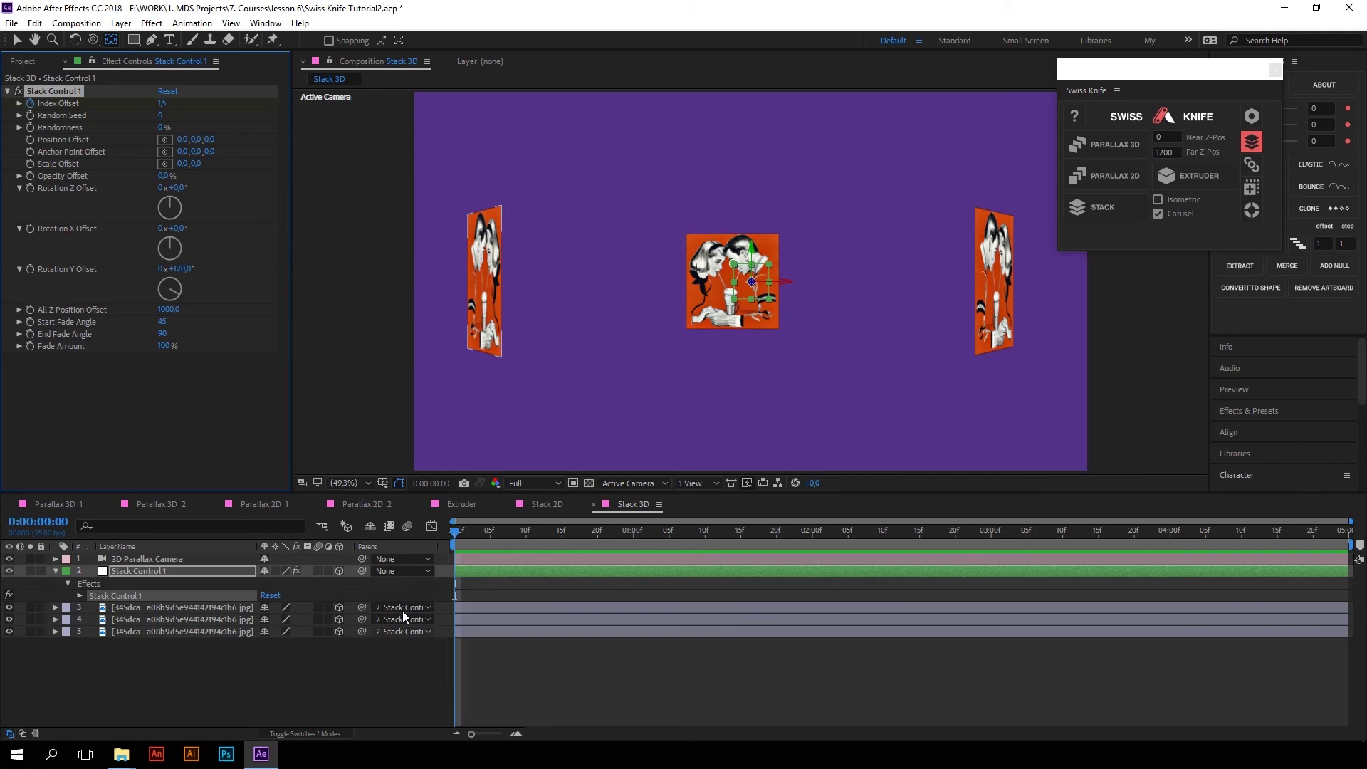
Extrude the photo layers, then stack them and accept the switch to the Cinema 4D renderer
left_click(1188, 175)
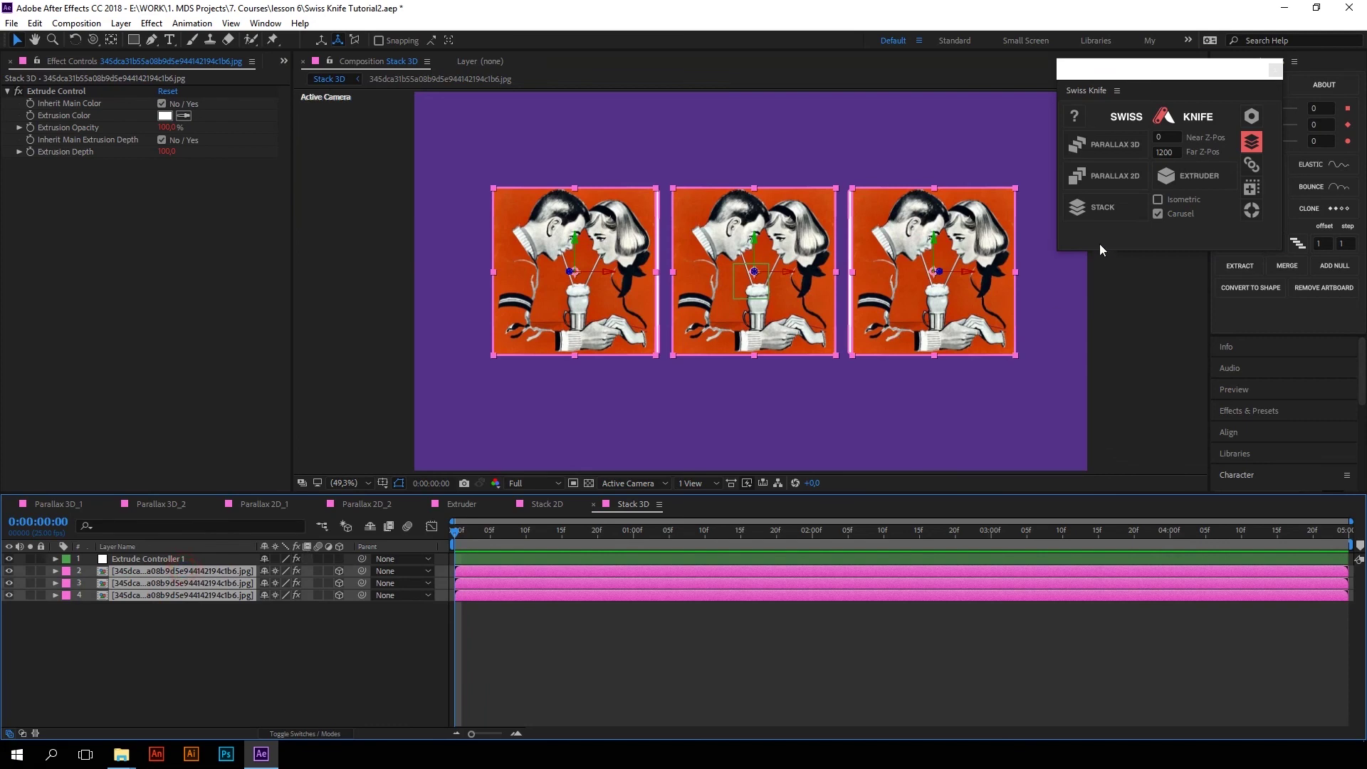
left_click(1110, 206)
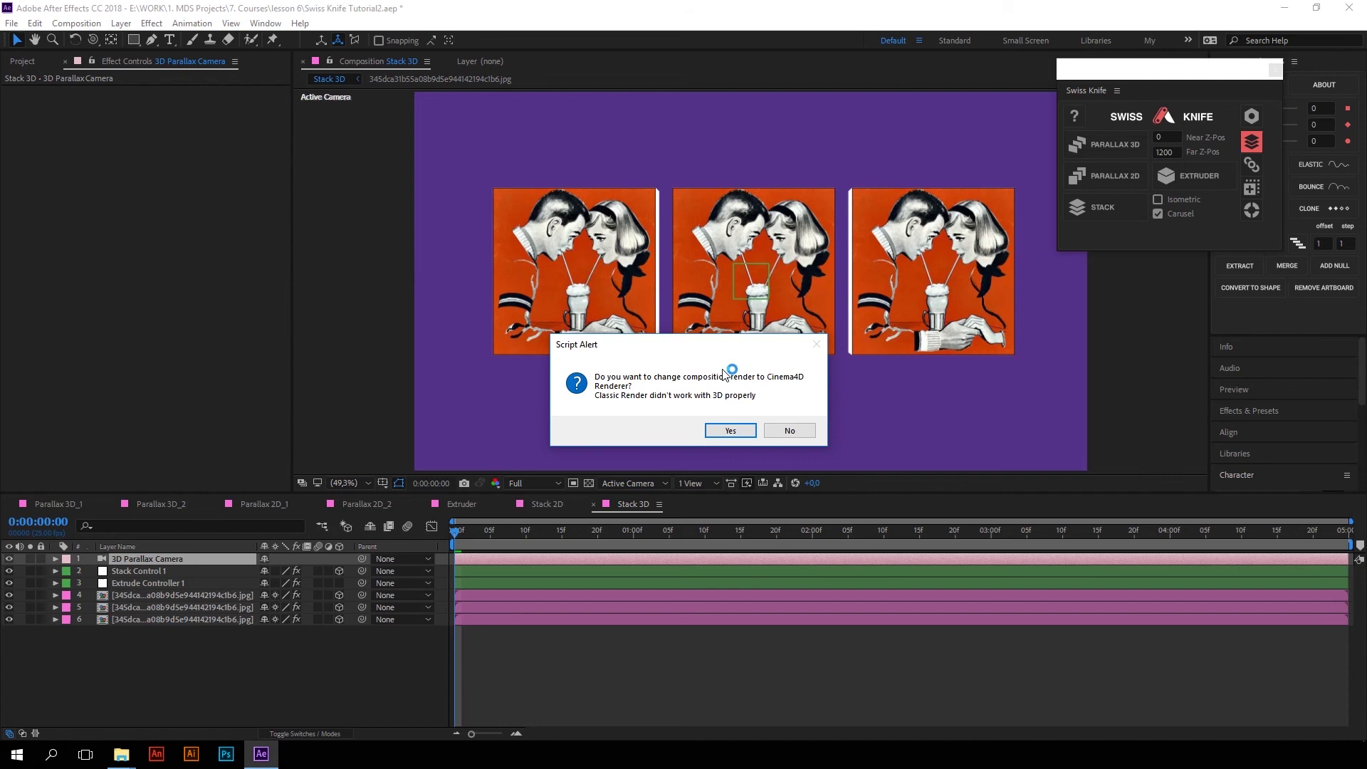
left_click(717, 427)
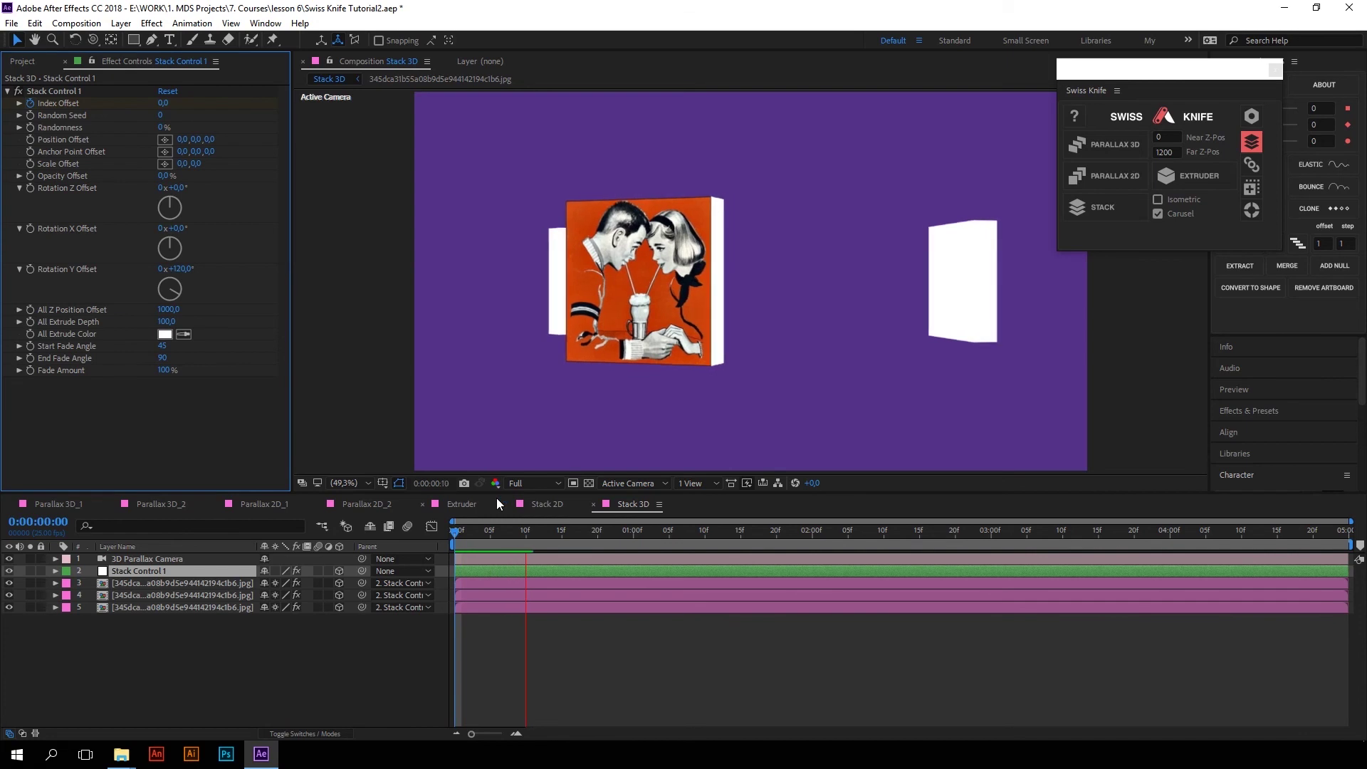
Undo the stack and re-stack the extruded photos as a carousel, keeping the classic renderer
key("ctrl+z")
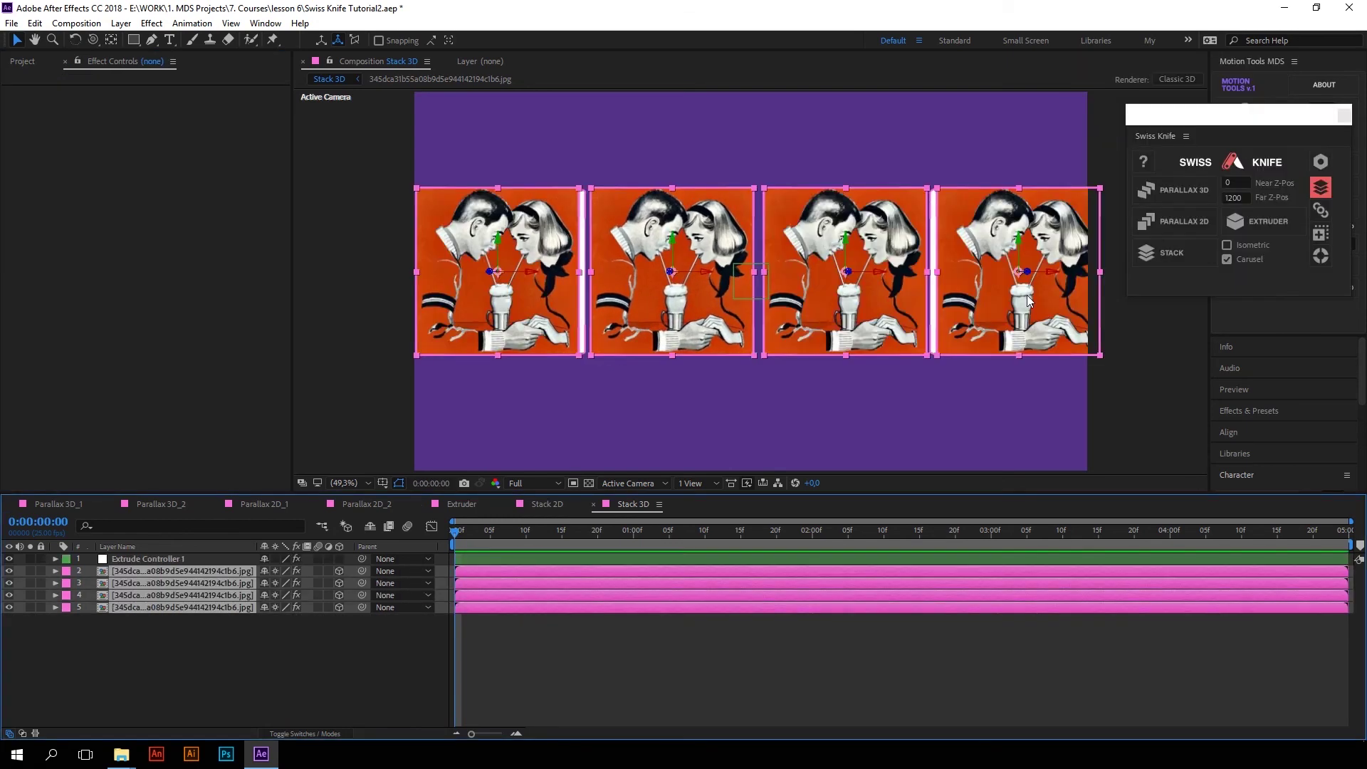
left_click(1183, 260)
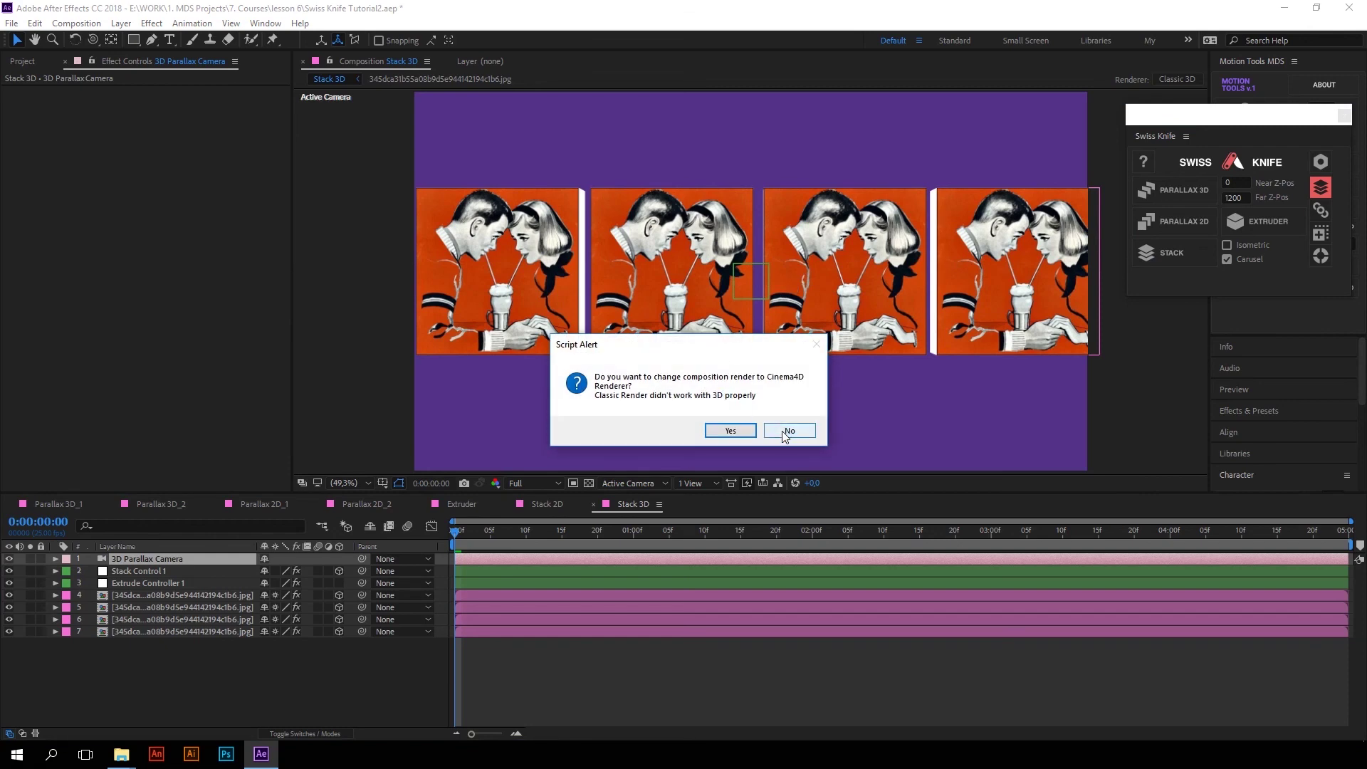
left_click(788, 430)
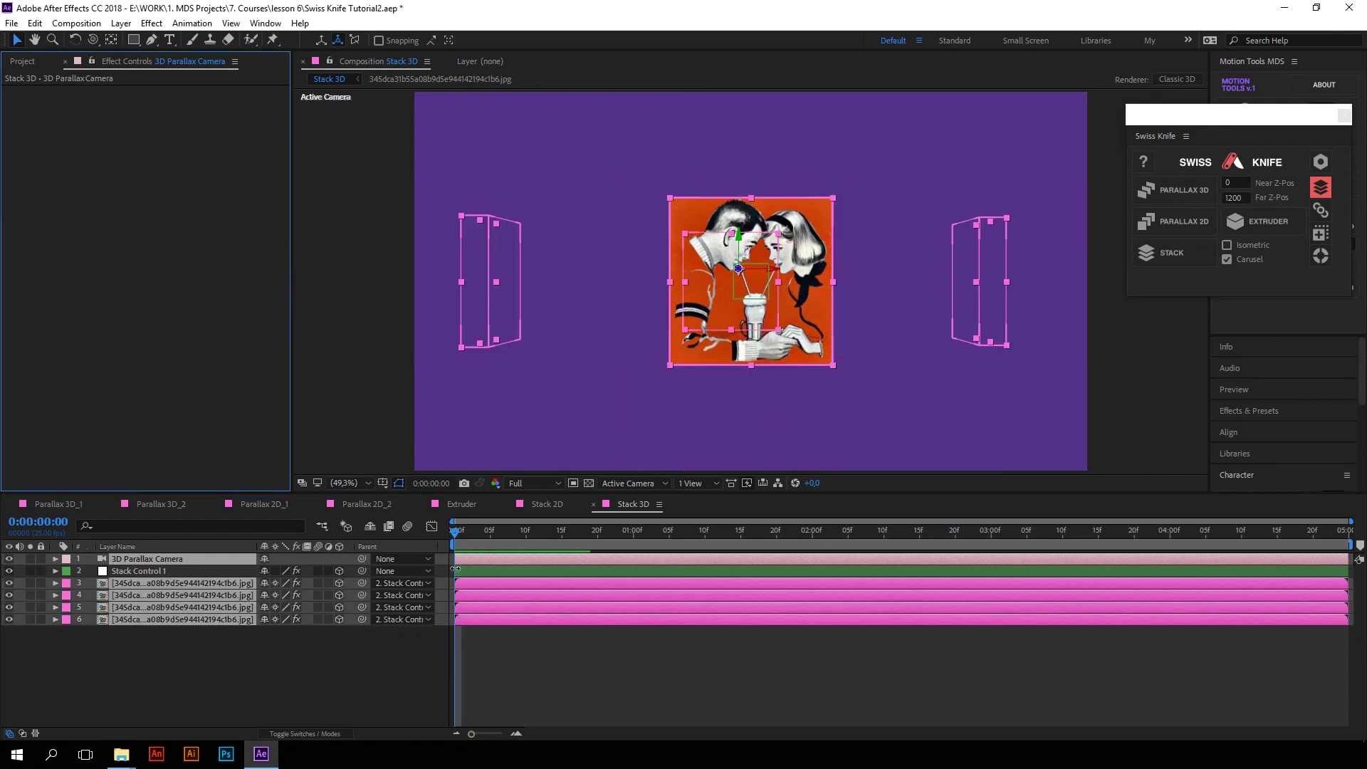
left_click(469, 571)
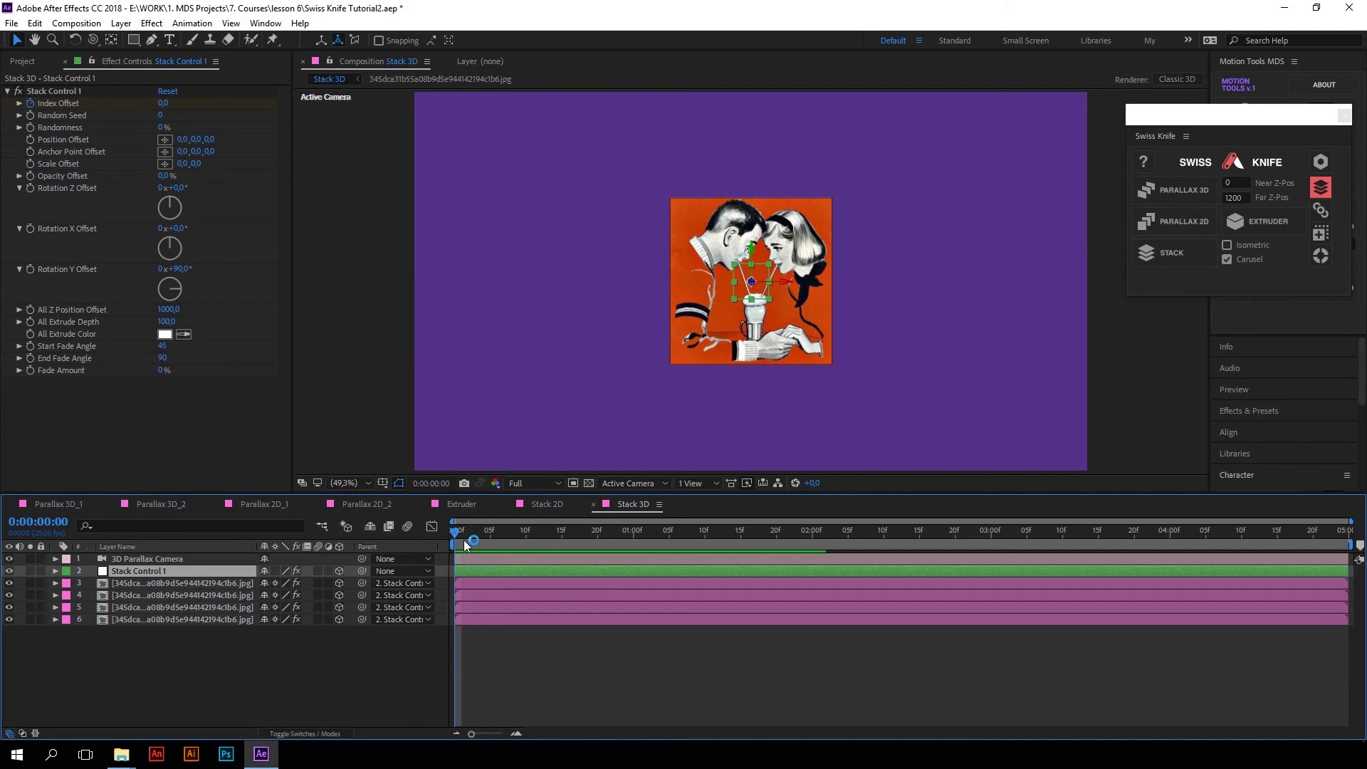
Scrub and preview the rotating carousel animation from the first frame
left_click_drag(460, 531, 526, 531)
key("Home")
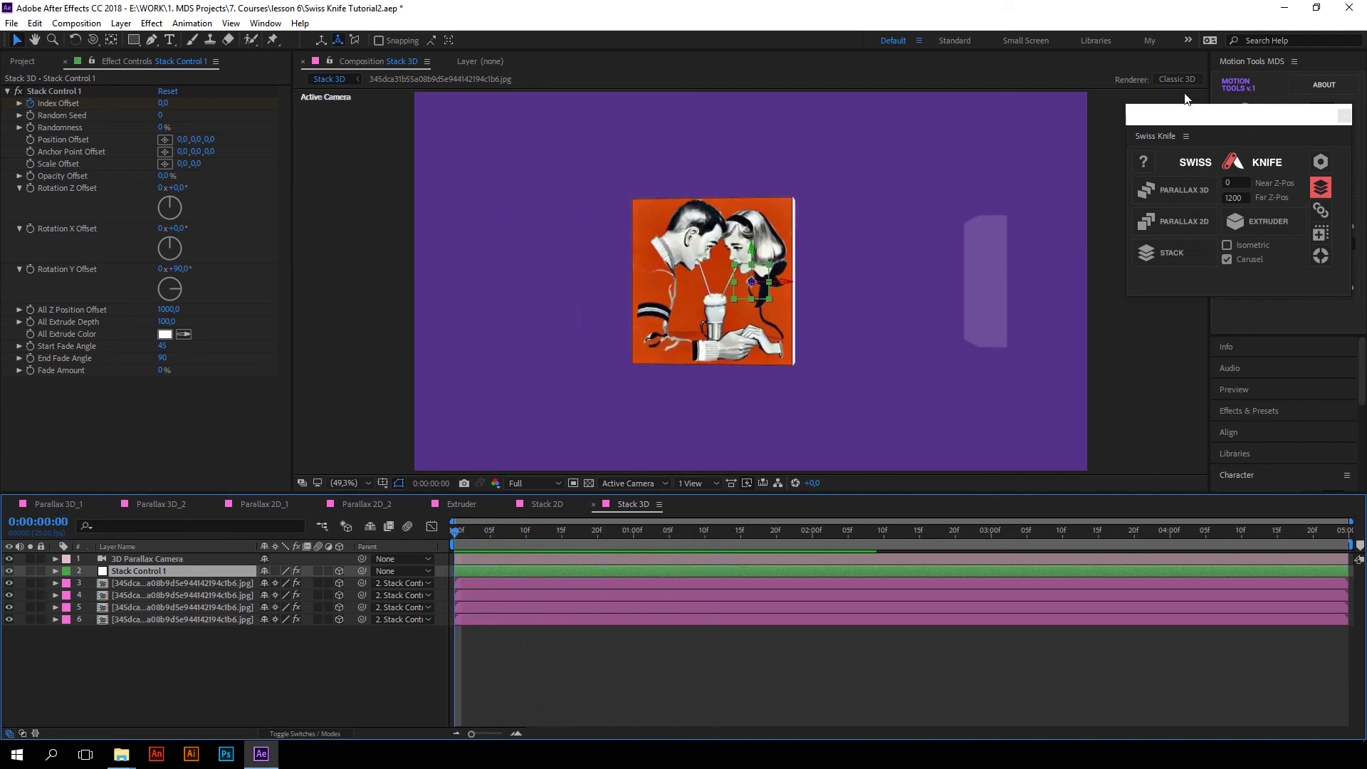
key("space")
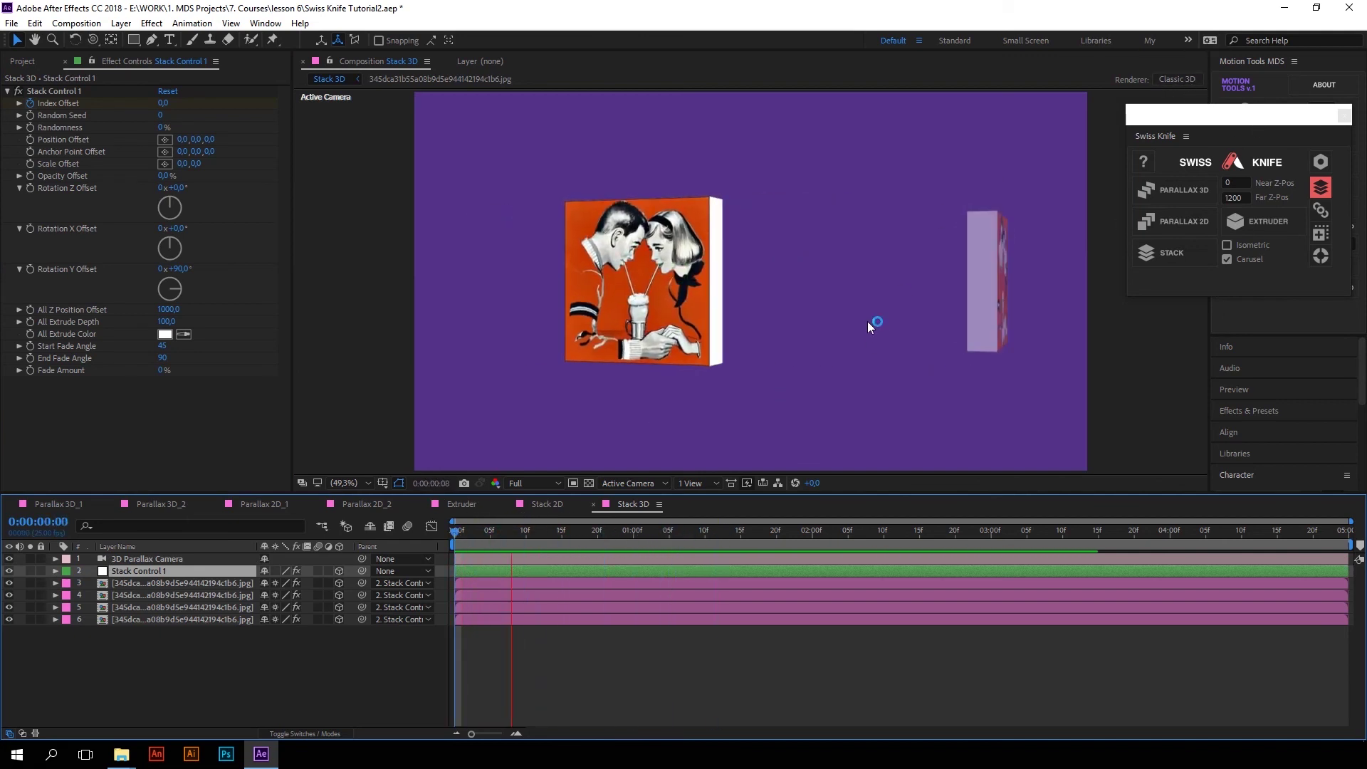
key("space")
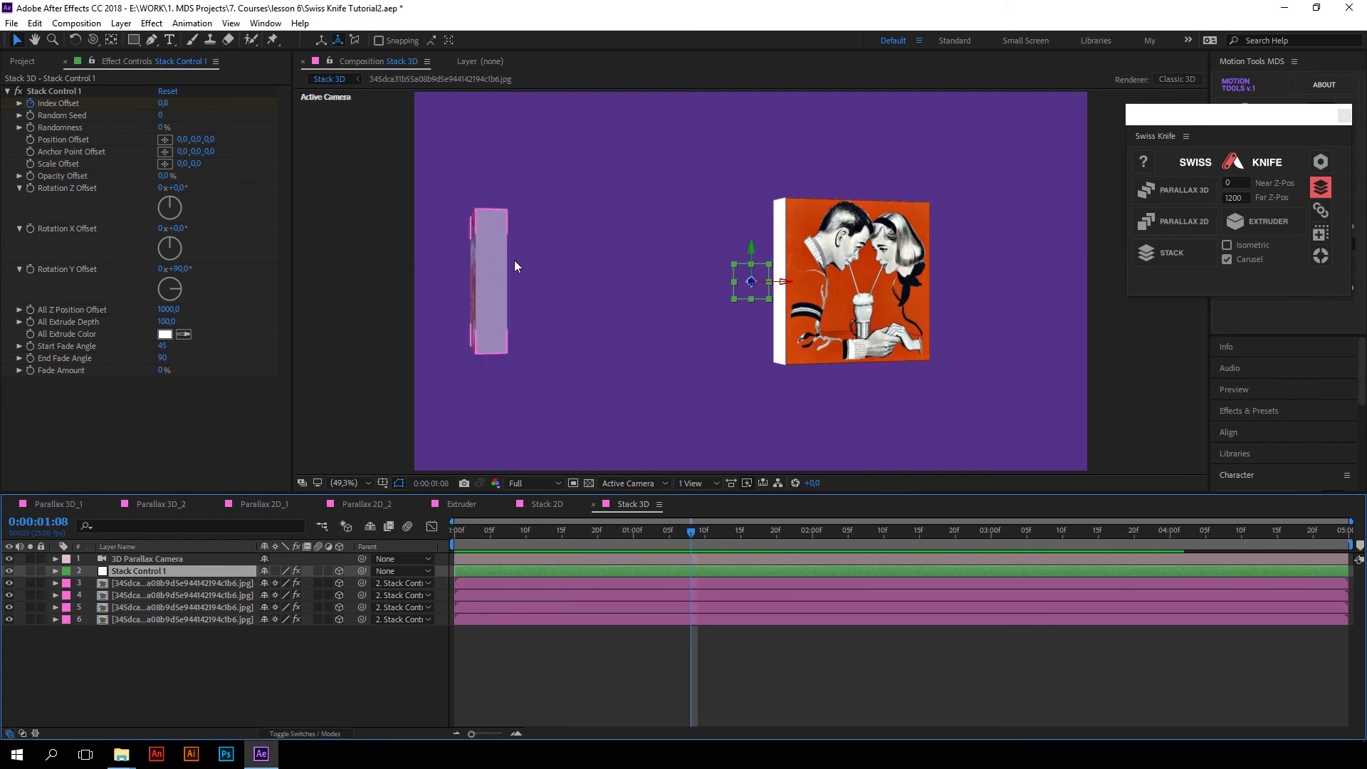
key("Page_Down")
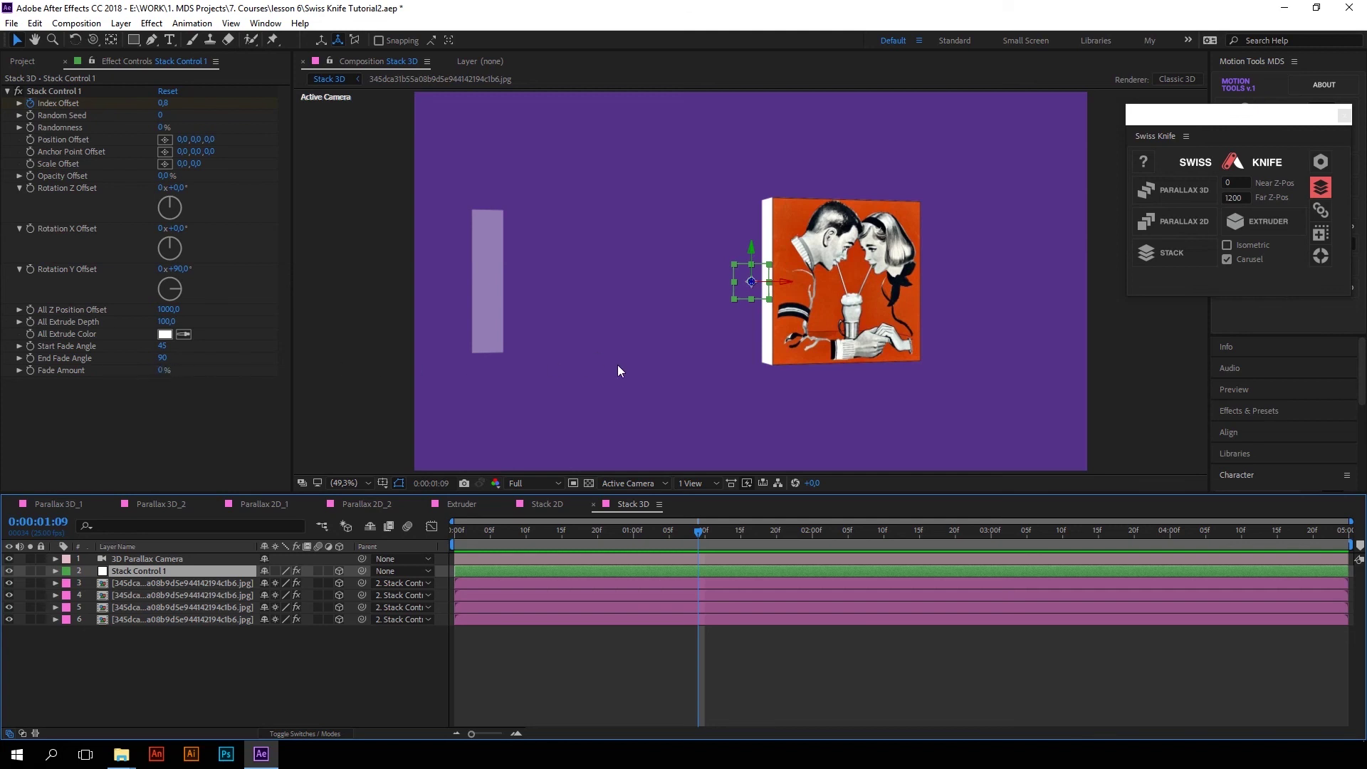
key("space")
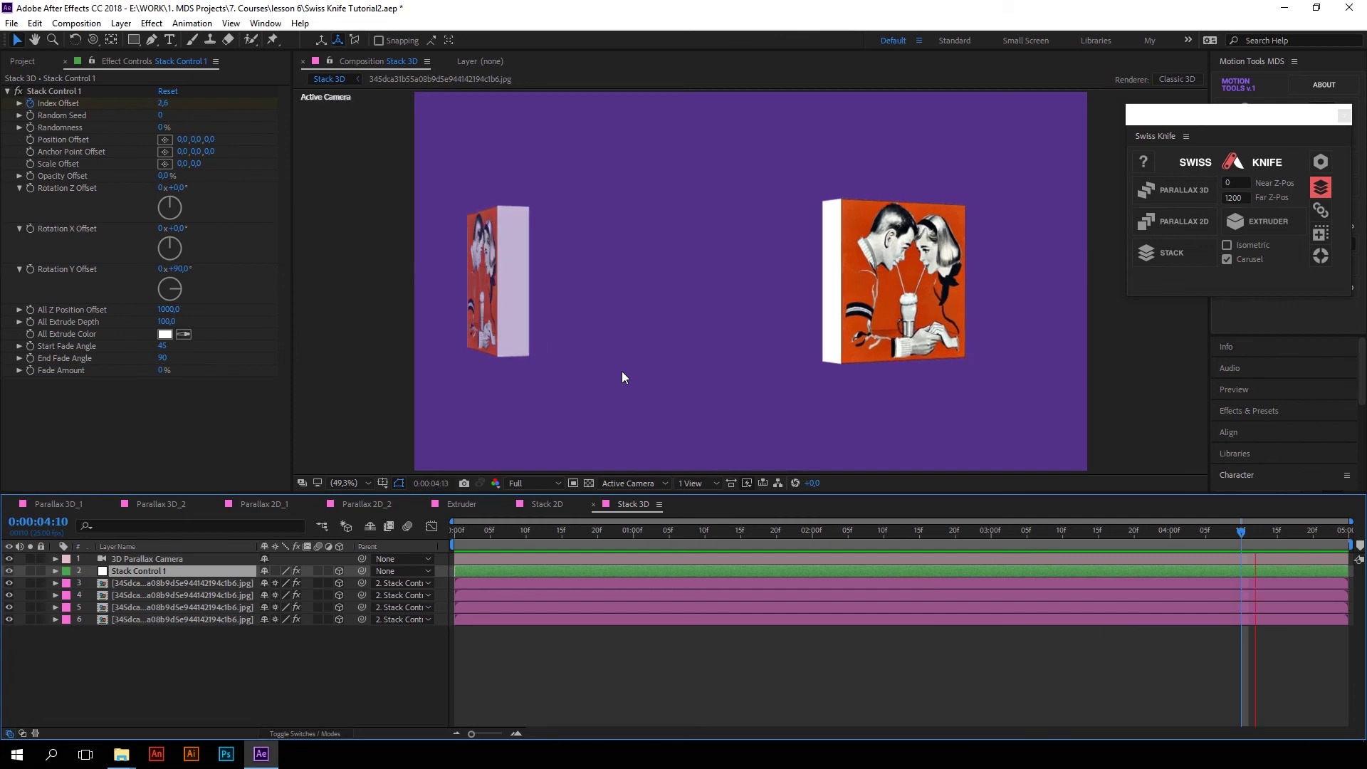
key("space")
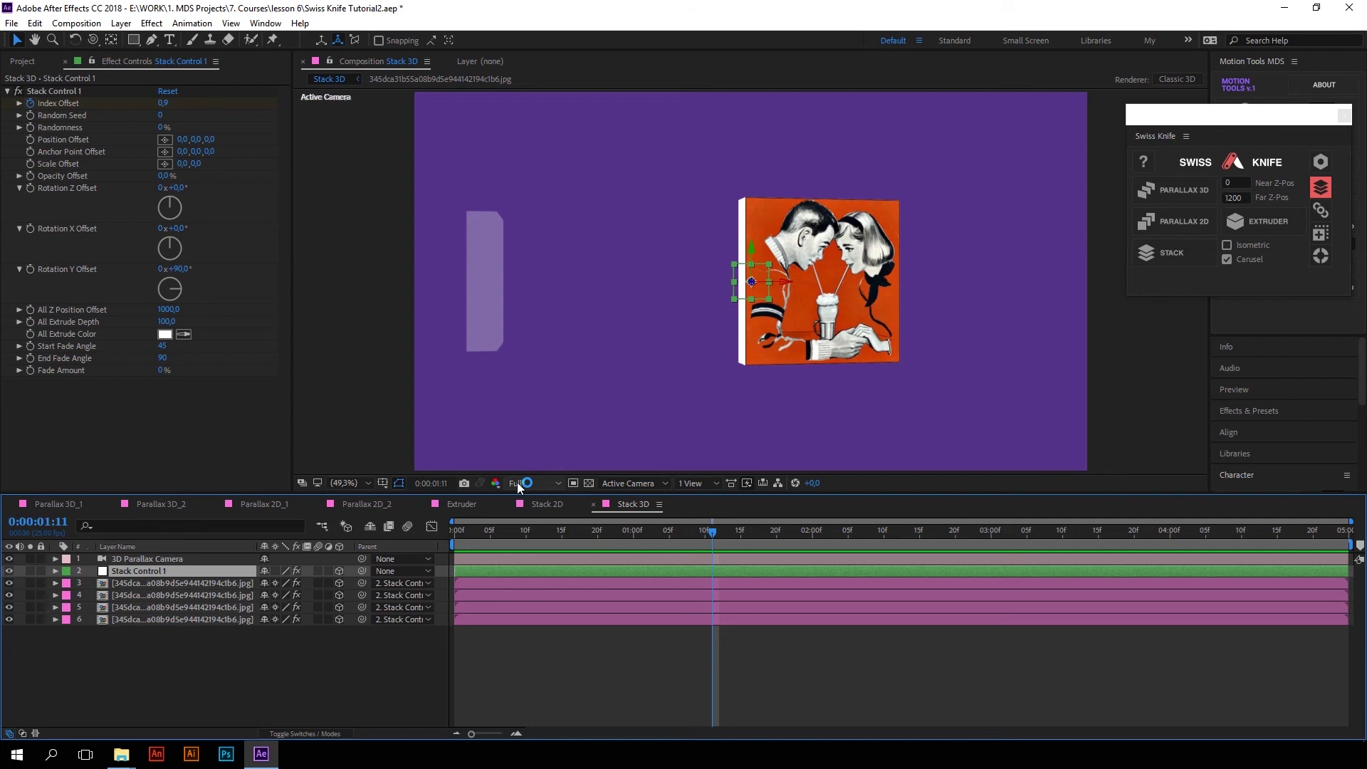
left_click(1175, 80)
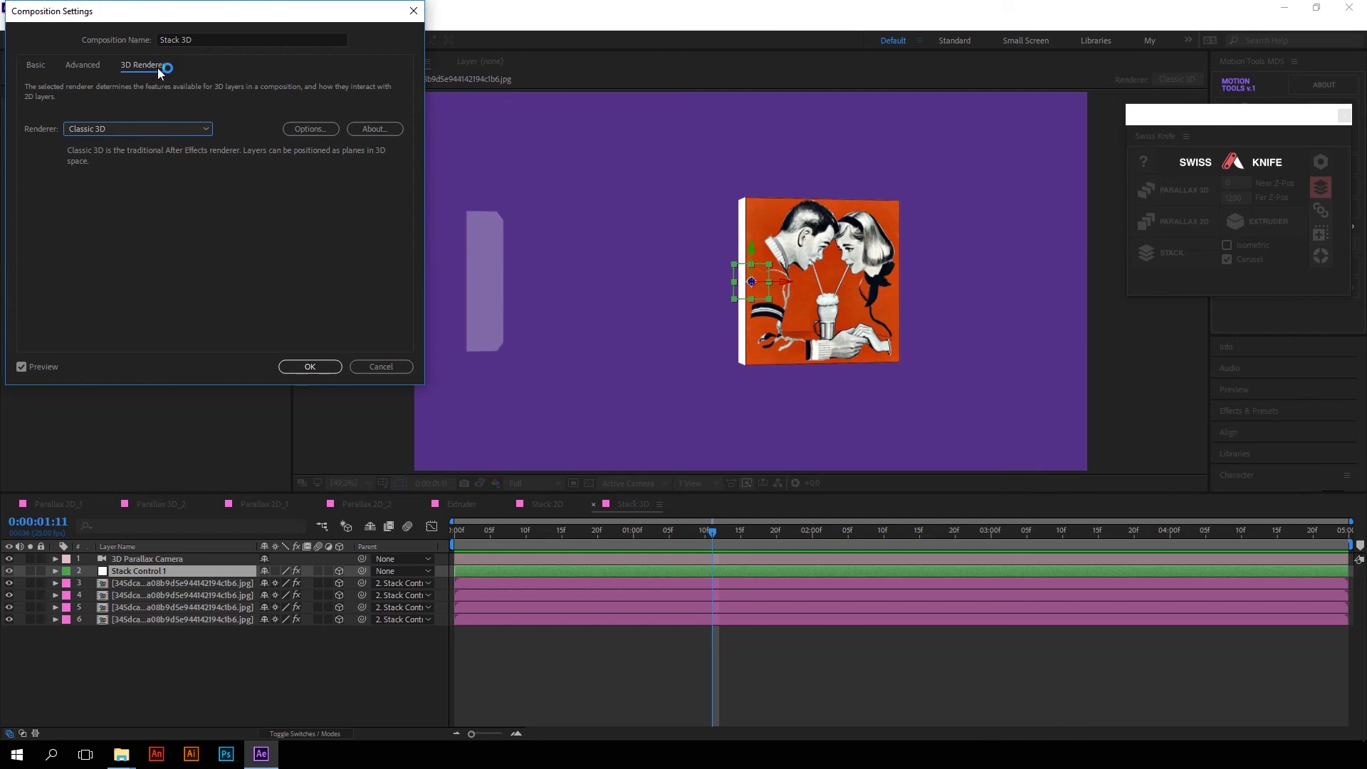
left_click(137, 128)
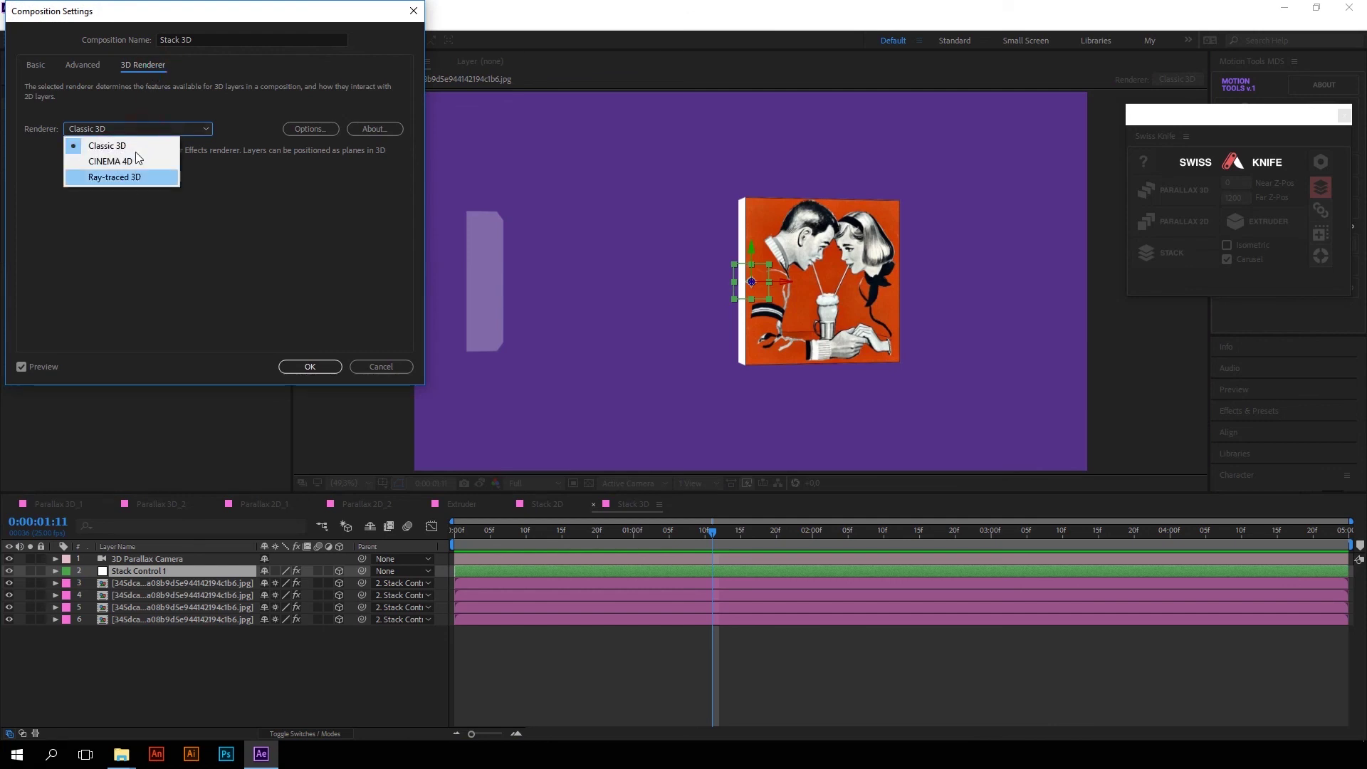
left_click(117, 145)
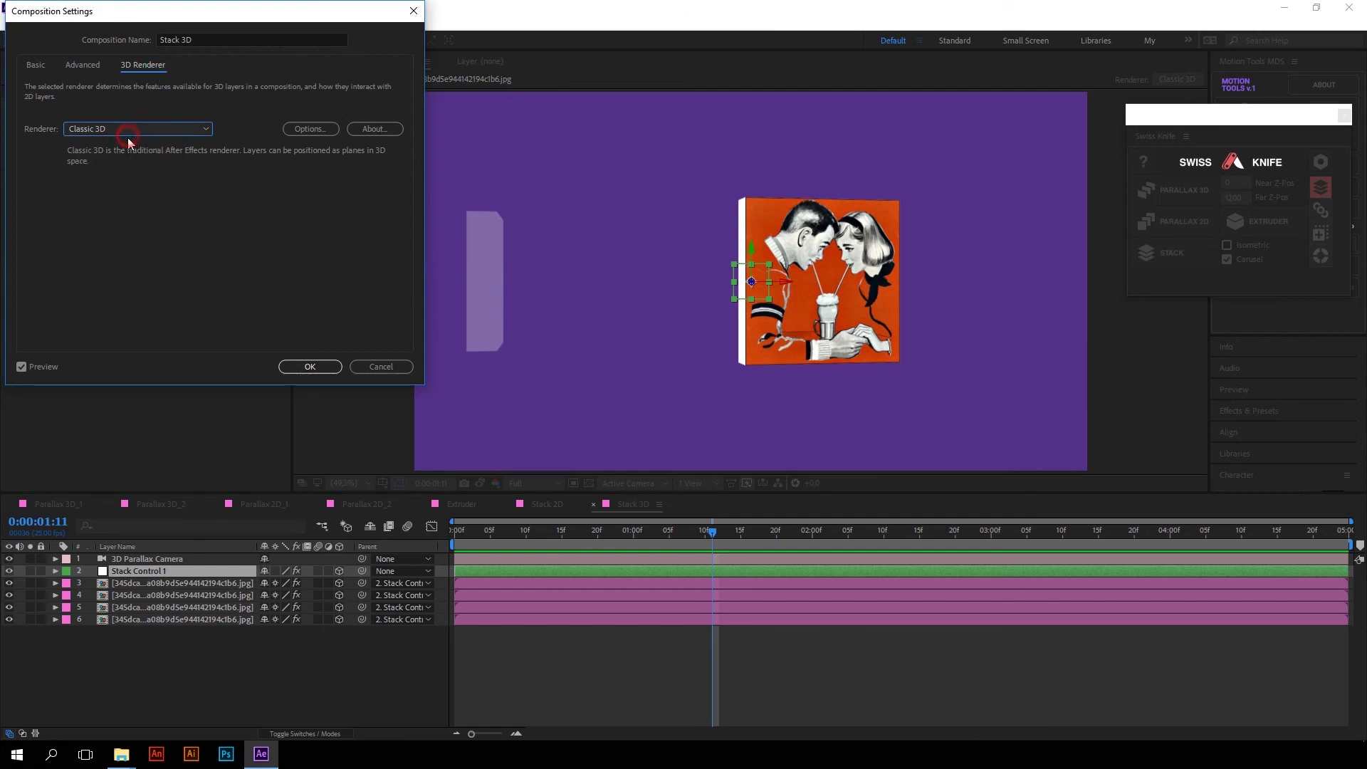
left_click(311, 366)
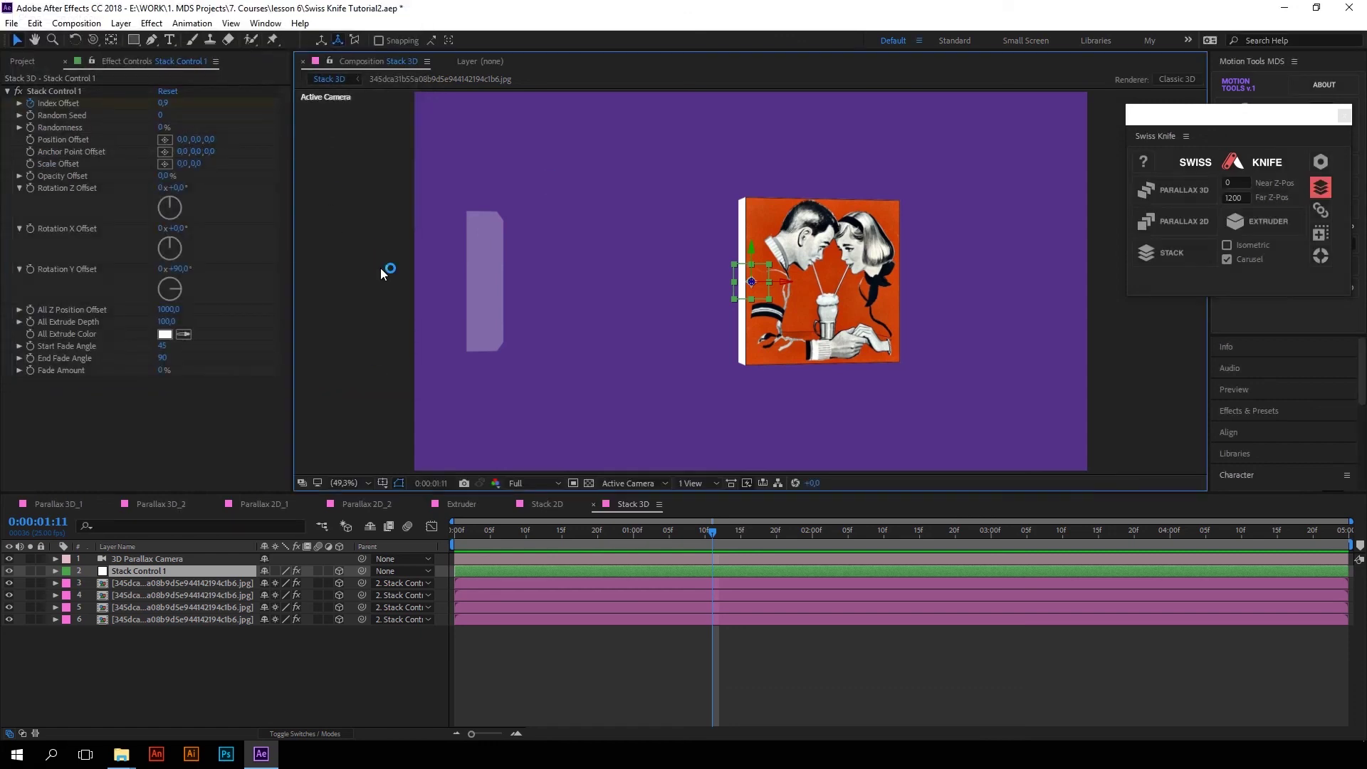